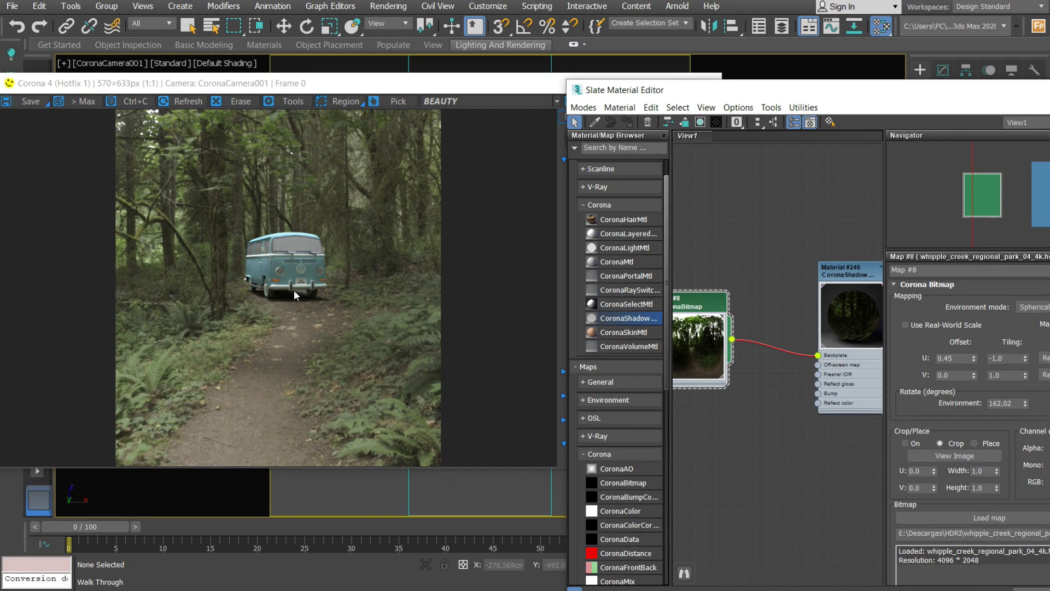
- Pick the Color_B05 body material from the van in the viewport into the material graph and open its parameters
left_click_drag(414, 88, 261, 428)
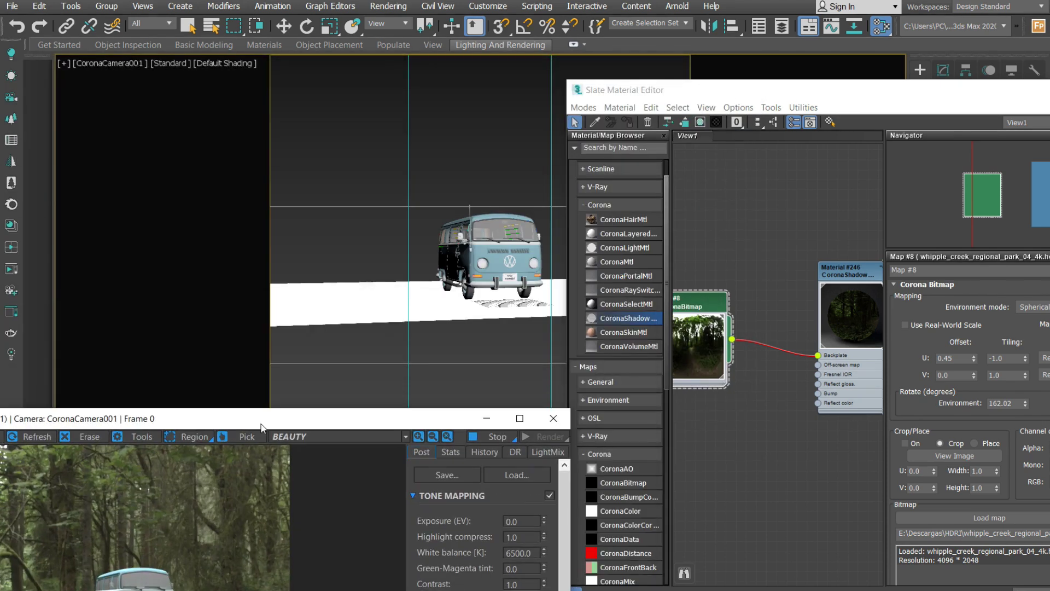
left_click(595, 122)
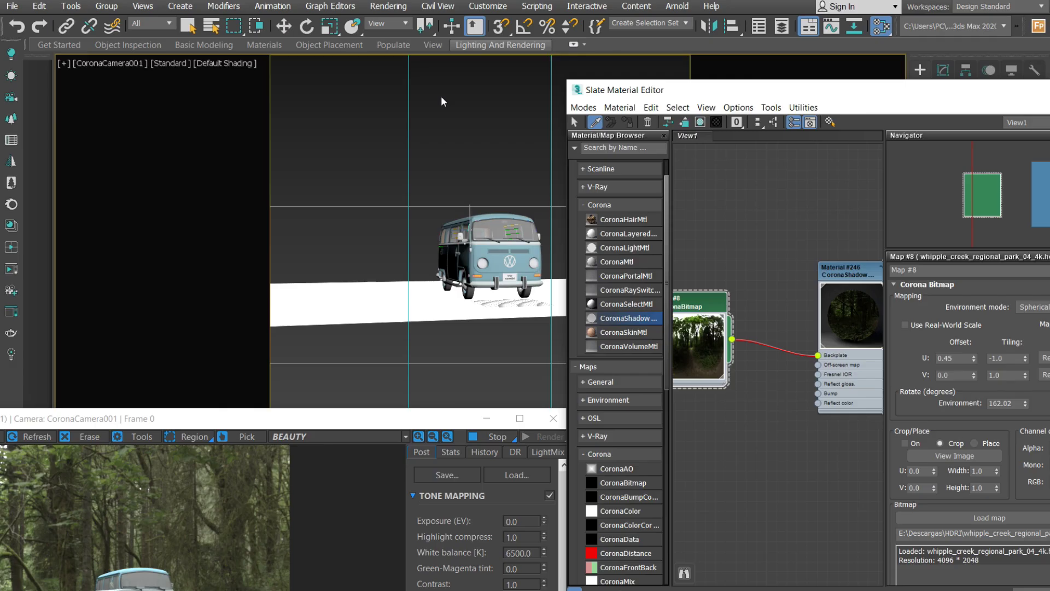
left_click_drag(415, 421, 571, 300)
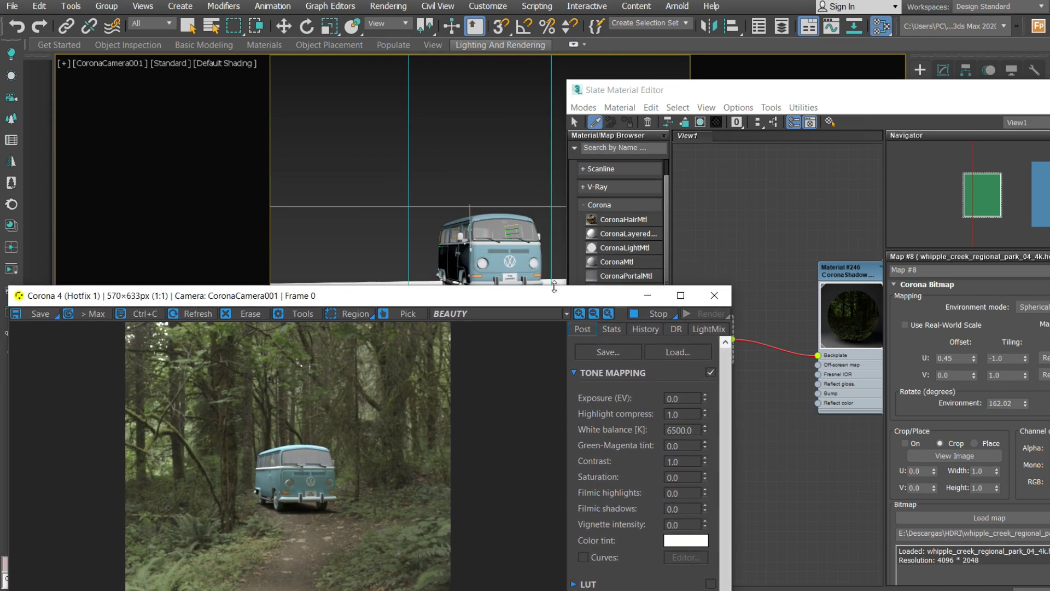
left_click(500, 262)
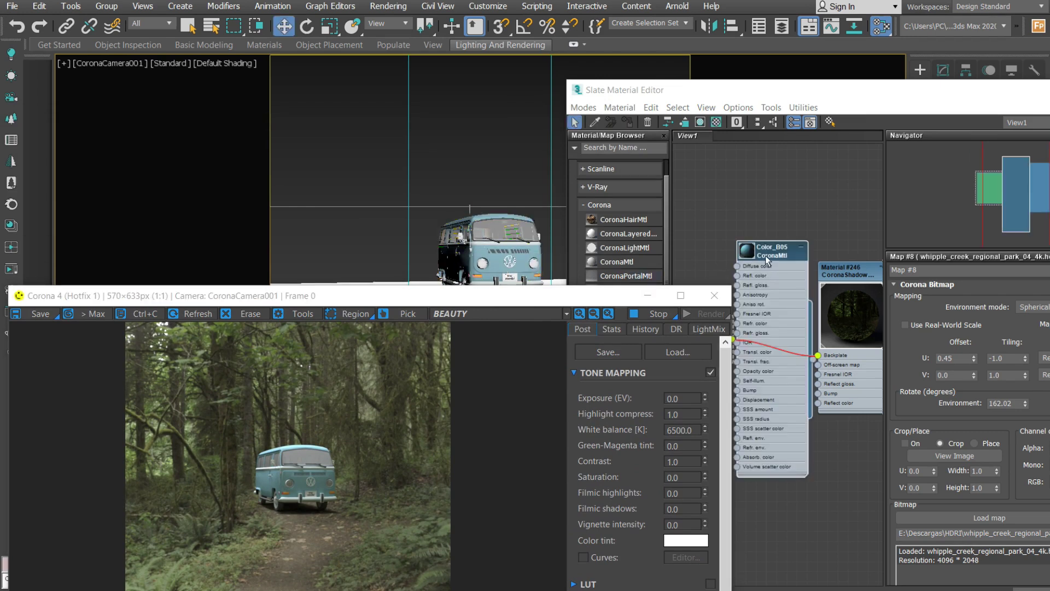
left_click_drag(760, 255, 749, 165)
double_click(758, 171)
left_click_drag(799, 87, 581, 79)
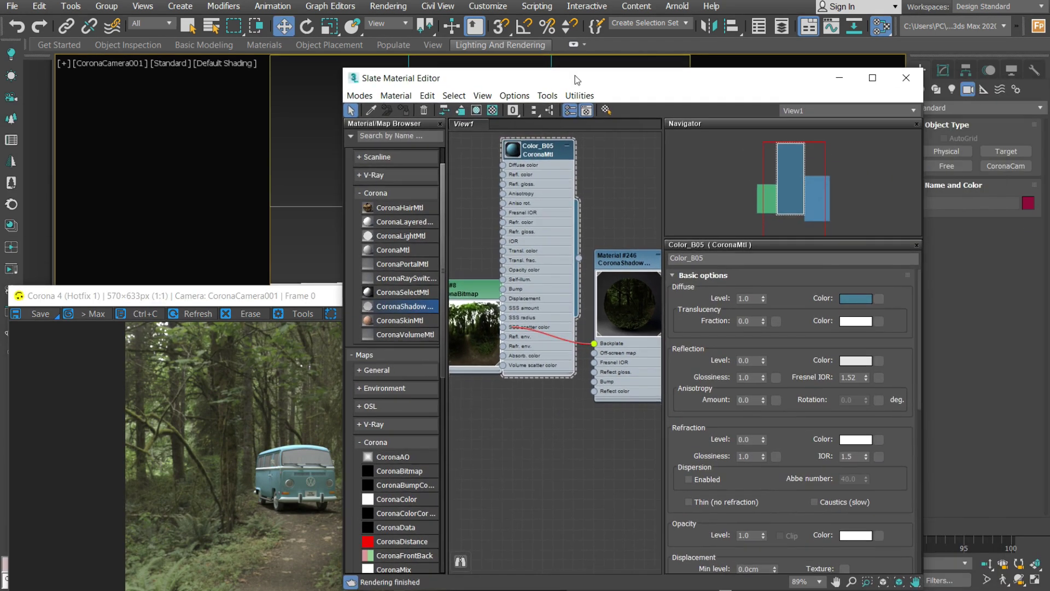
left_click(862, 298)
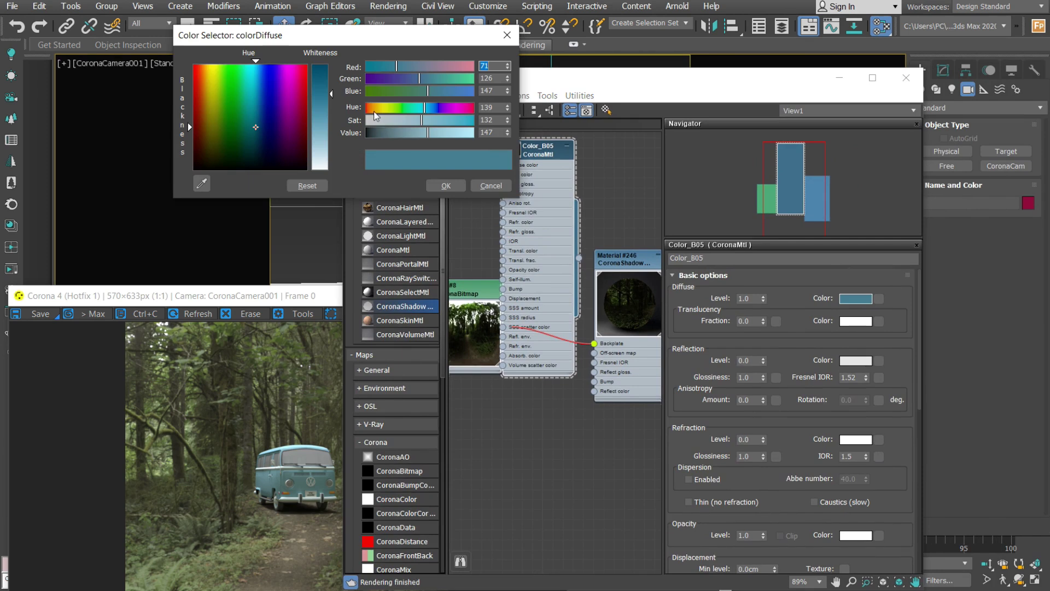
left_click(373, 108)
left_click(373, 134)
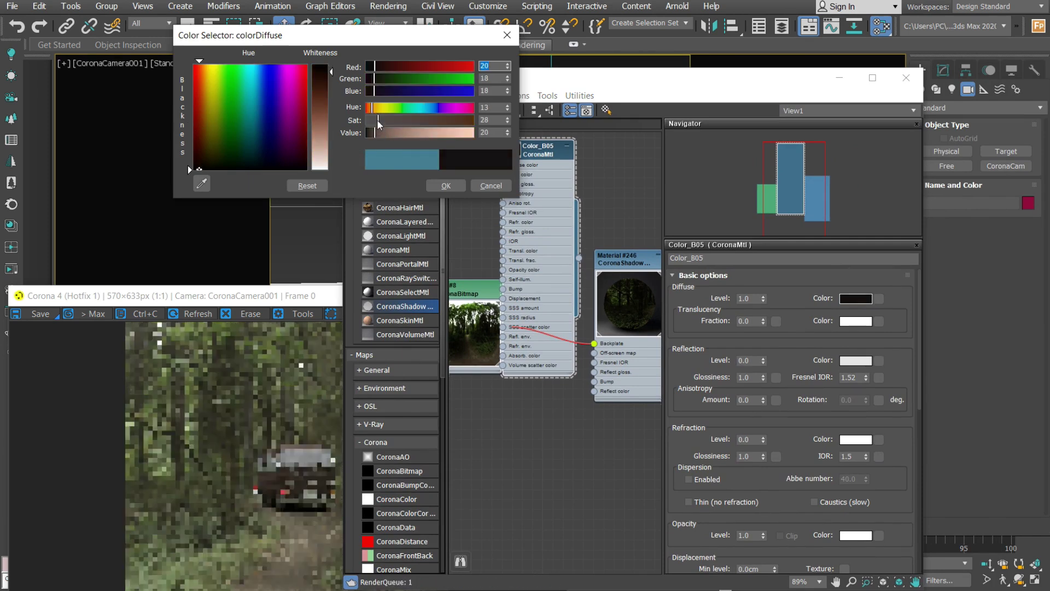
mouse_move(385, 132)
left_mouse_down()
mouse_move(415, 133)
mouse_move(370, 120)
left_mouse_up()
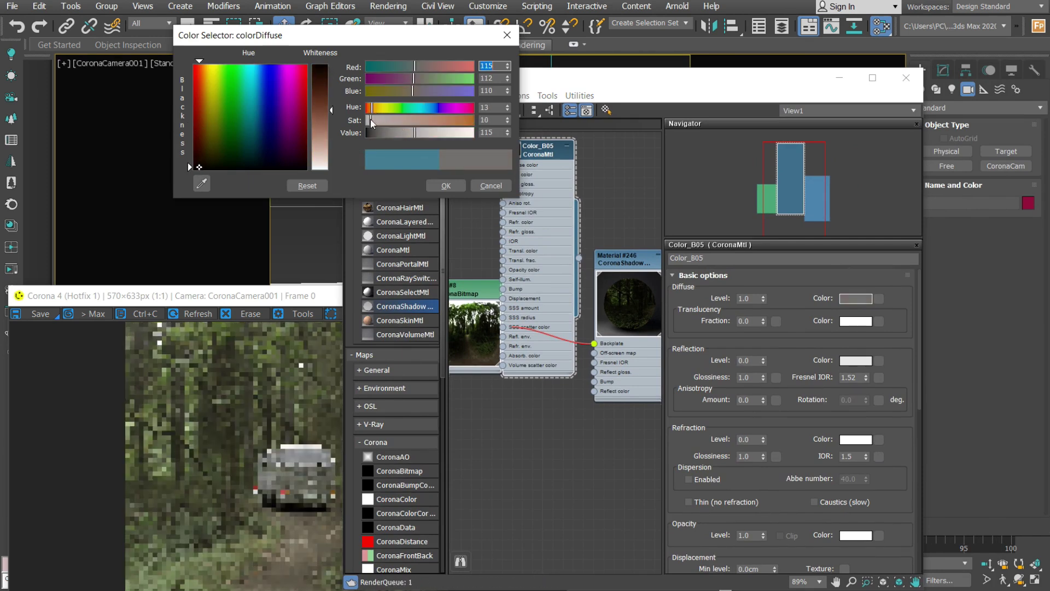
left_click(491, 186)
- Sample the van's body material again and delete its Color_B05 node from the material graph
left_click_drag(440, 77, 841, 145)
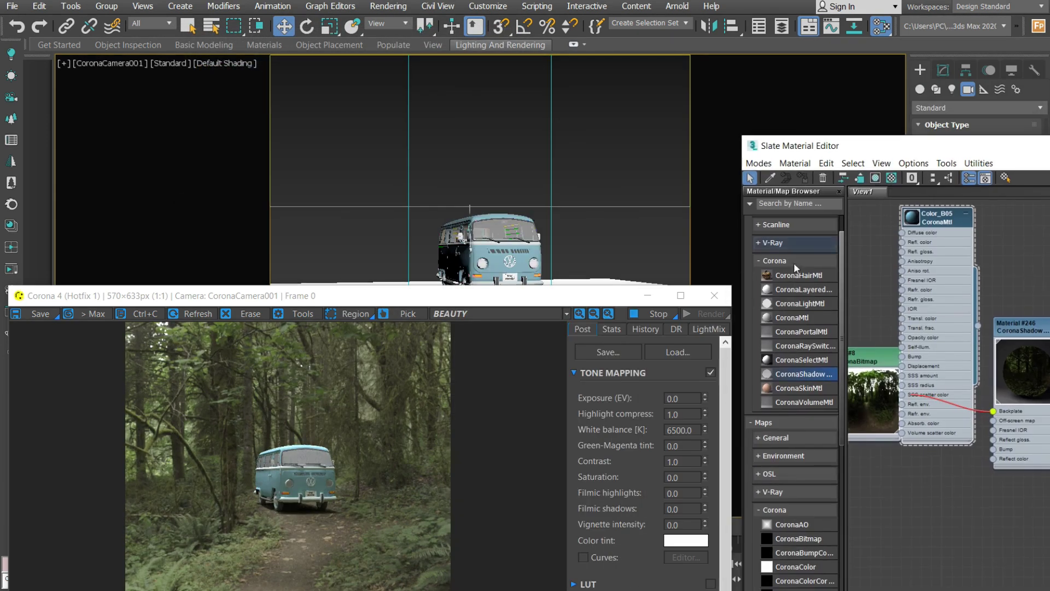
left_click(771, 178)
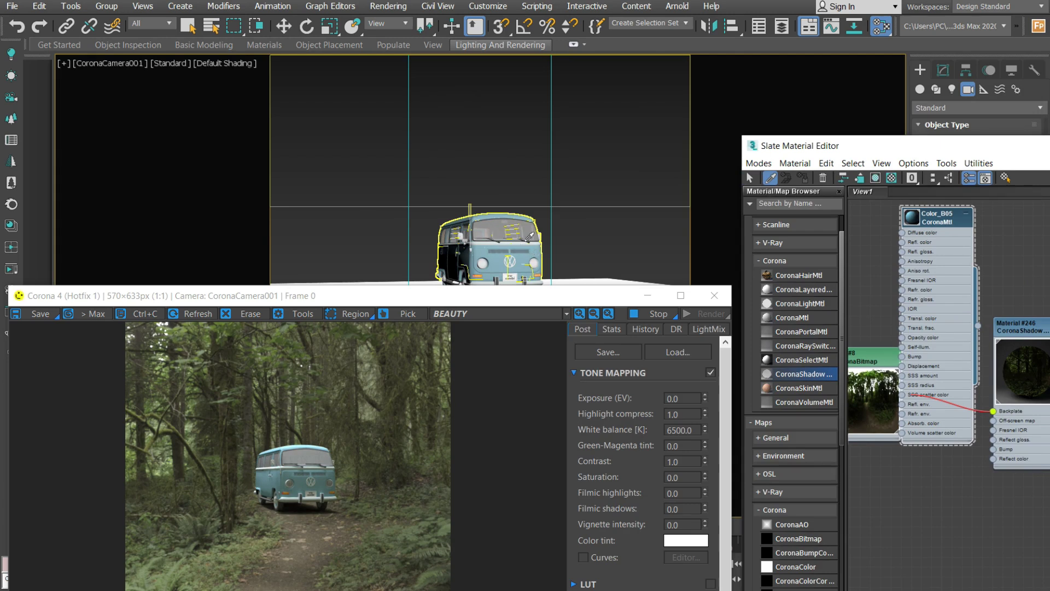
left_click(522, 259)
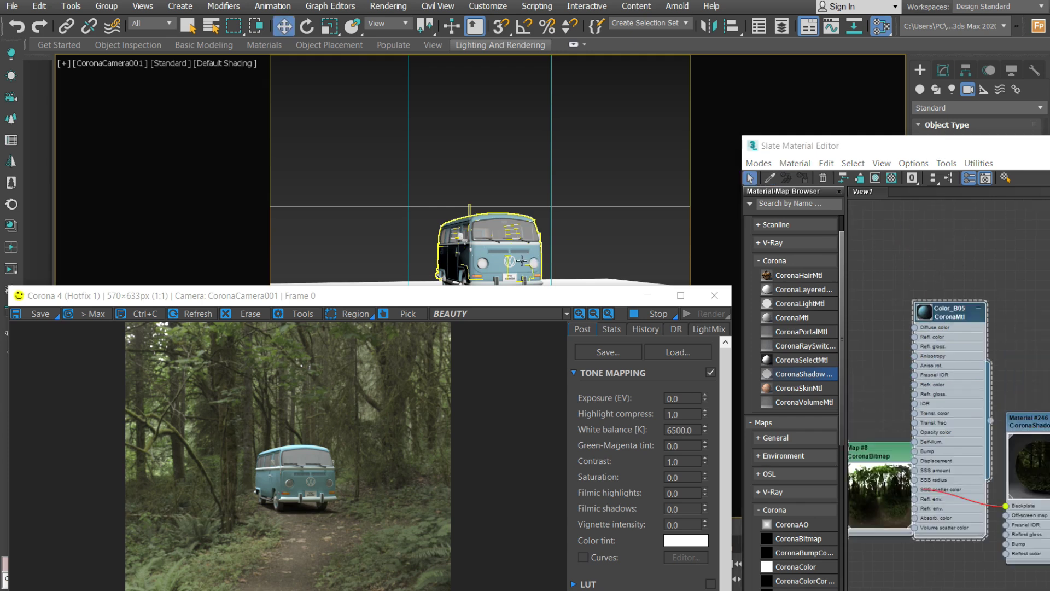
left_click_drag(933, 311, 933, 224)
left_click_drag(949, 149, 825, 126)
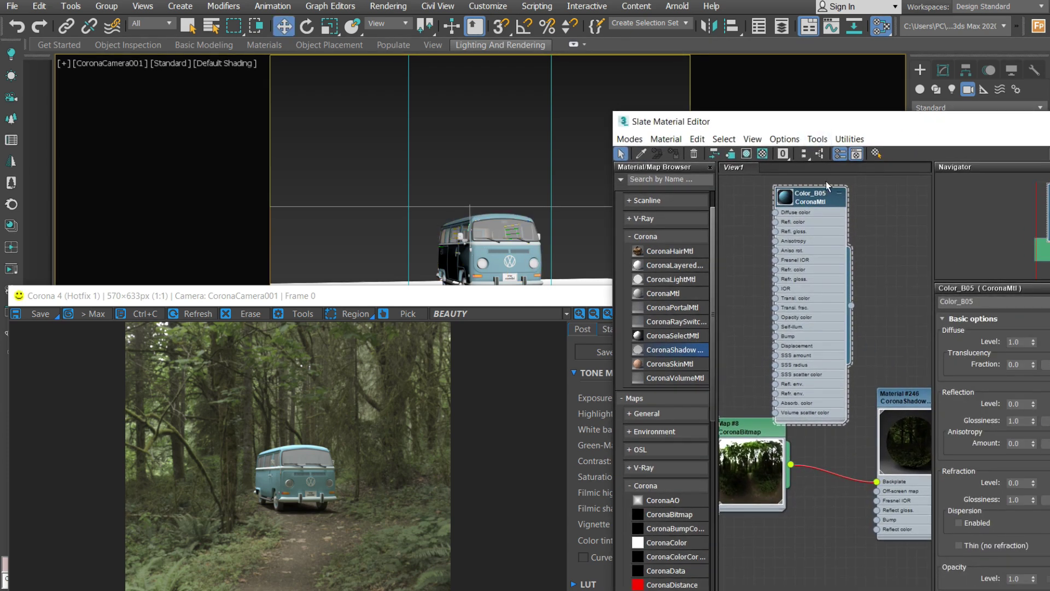
key("Delete")
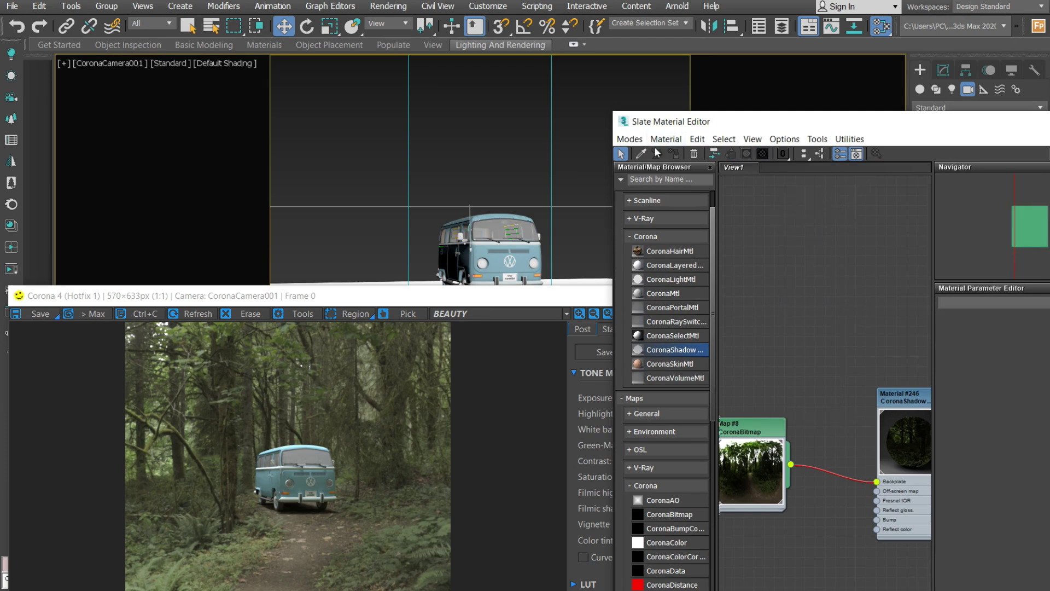
- Resample the van's body material from the viewport, place its node above the bitmap node, and open its parameters
left_click(641, 154)
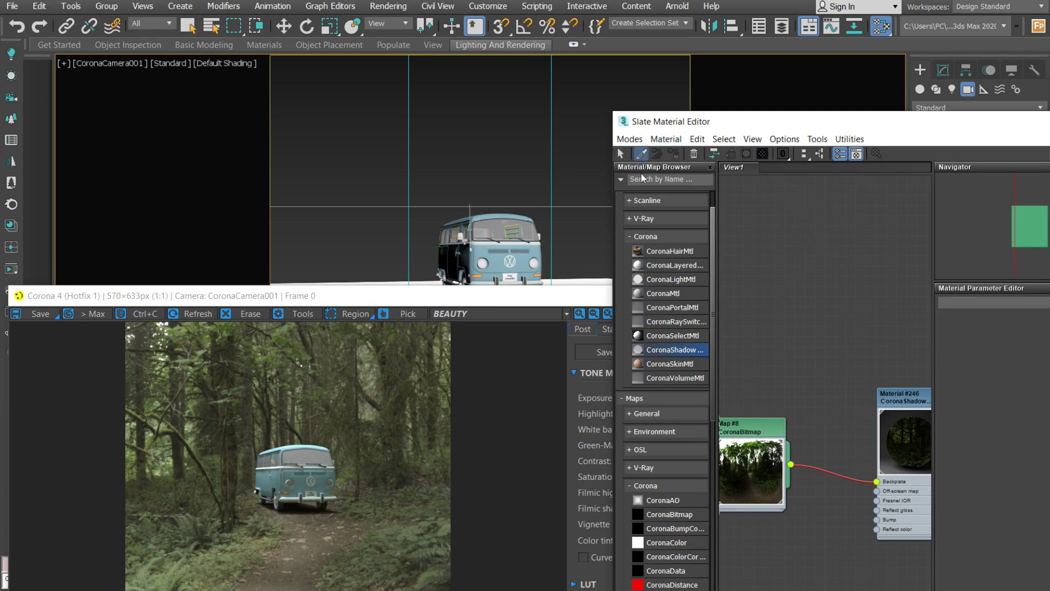
left_click(493, 263)
left_click_drag(823, 284, 799, 204)
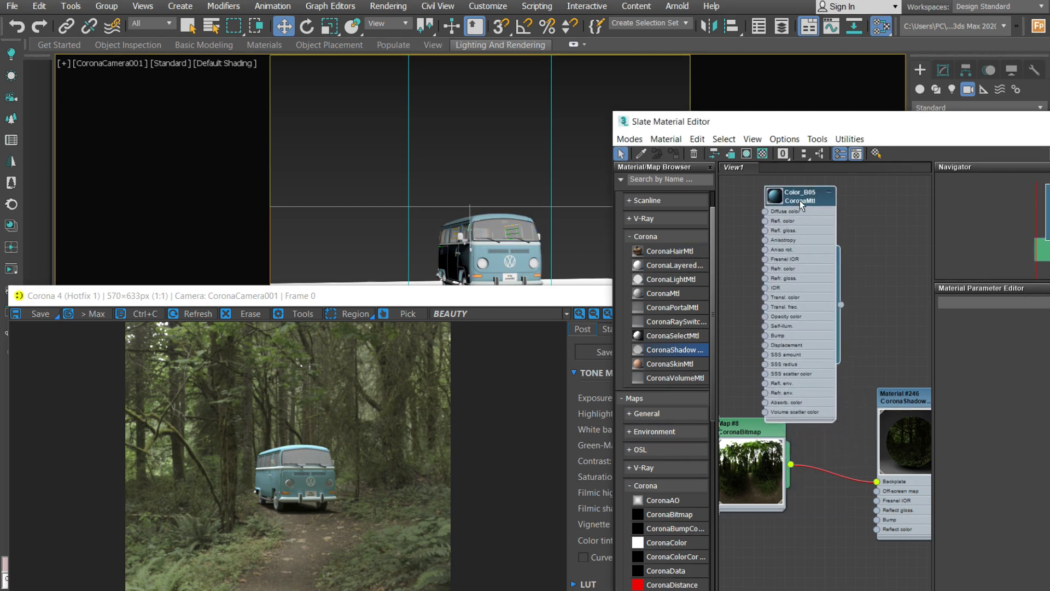
double_click(800, 199)
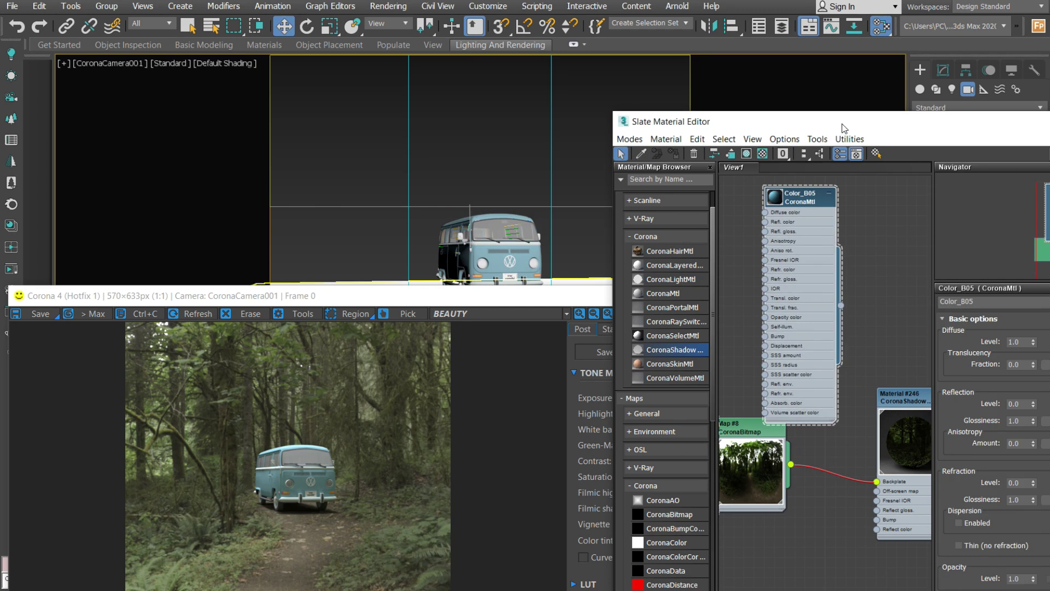
left_click_drag(844, 126, 725, 100)
- Change the Color_B05 diffuse colour to a desaturated beige with RGB values of about 147, 141, 125
left_click(992, 316)
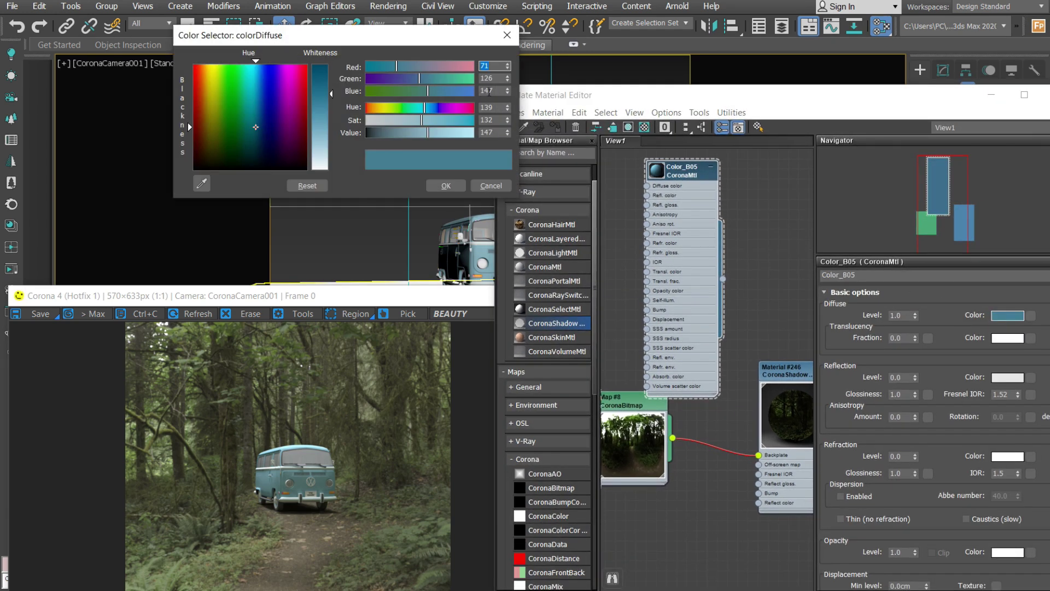
left_click_drag(412, 125, 377, 119)
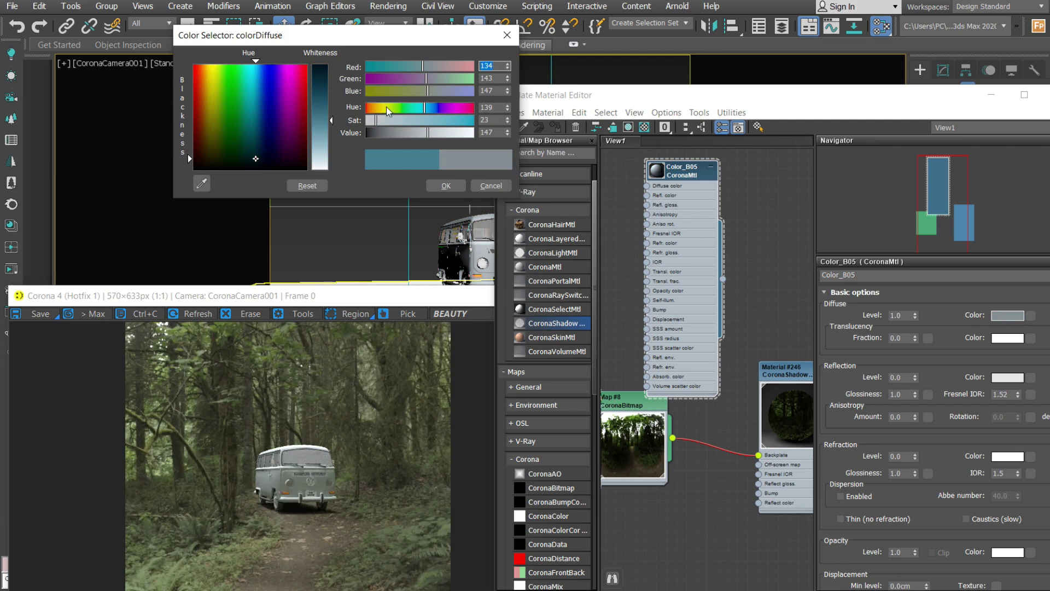
left_click_drag(406, 107, 383, 134)
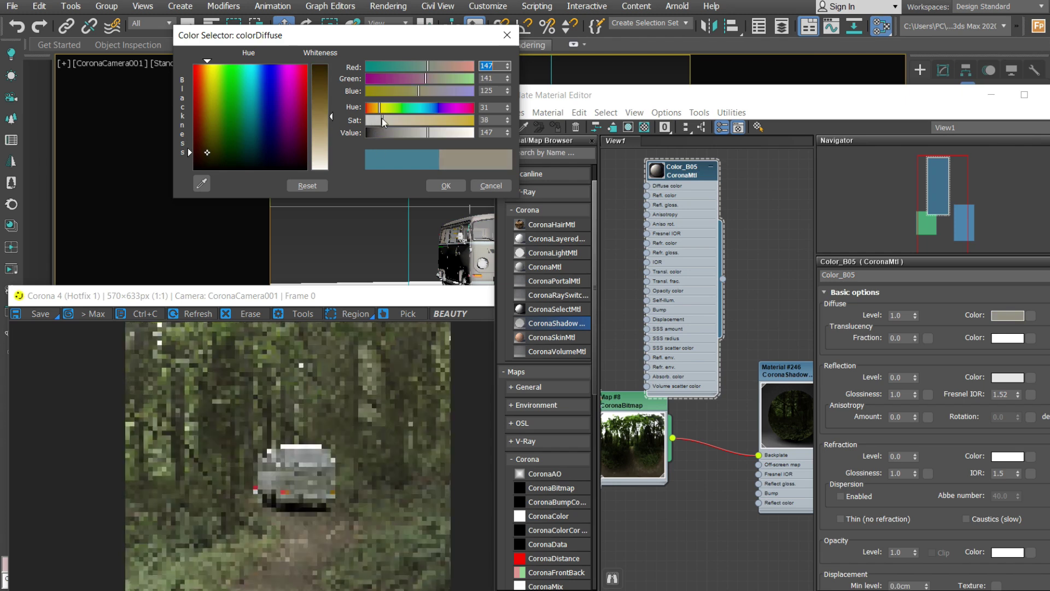
left_click(446, 186)
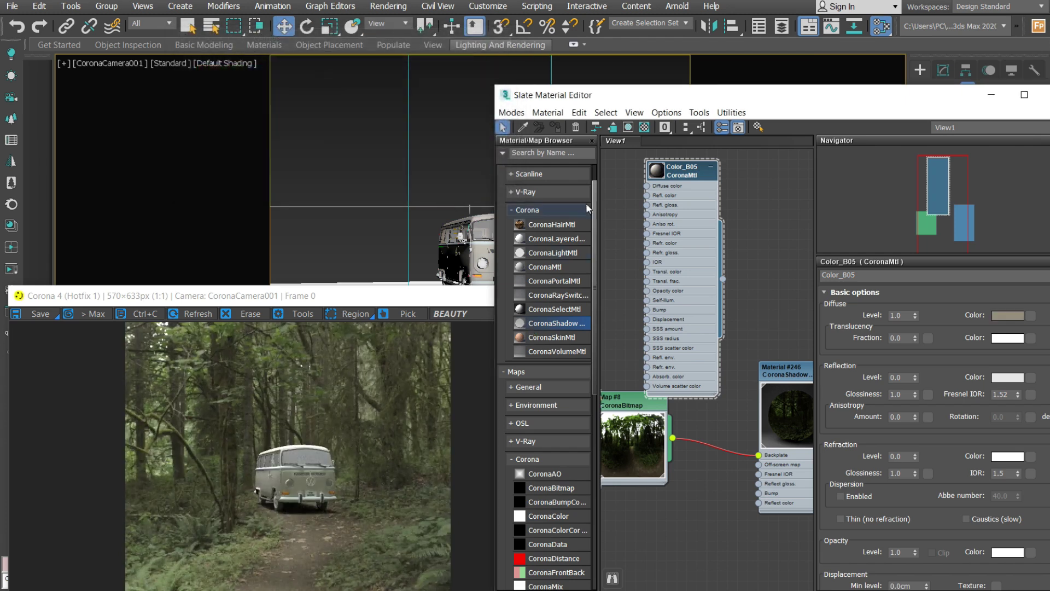
- Set the body material's reflection level to 1.0, Fresnel IOR to 2.0 and reflection glossiness to 0.8
left_click_drag(669, 95, 583, 74)
left_click_drag(831, 356, 832, 344)
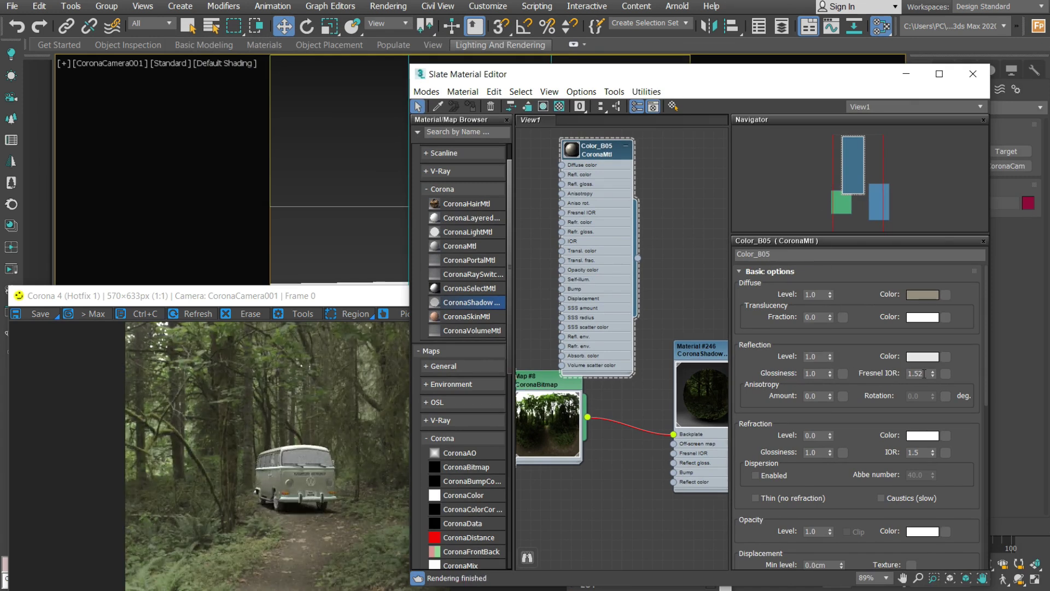
key("Return")
left_click(818, 373)
type(".8")
key("Return")
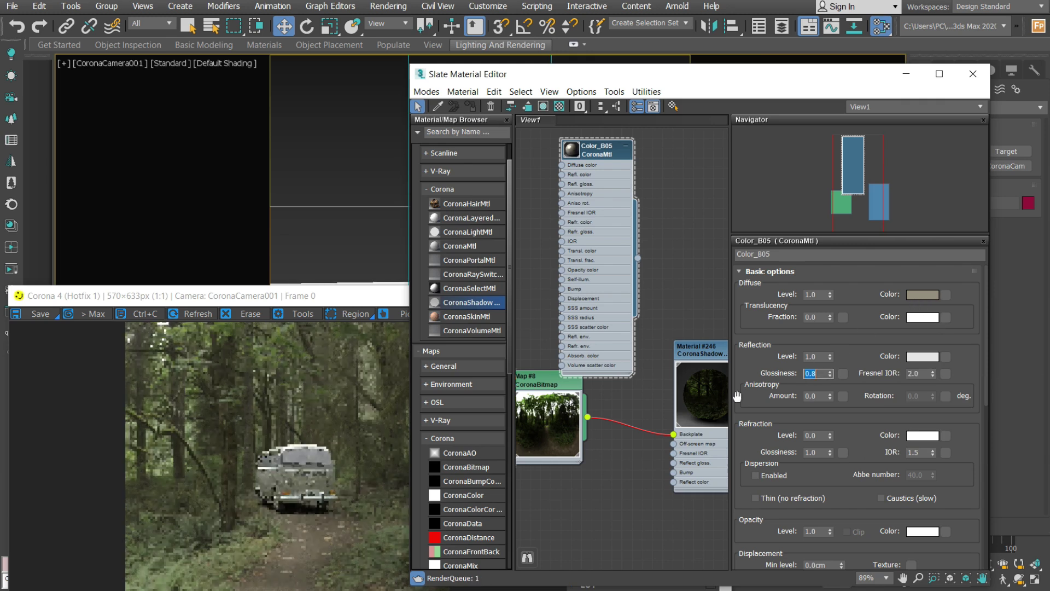
- Raise the body material's Fresnel IOR to 3.0 and its reflection glossiness to 0.9
left_click_drag(313, 300, 267, 167)
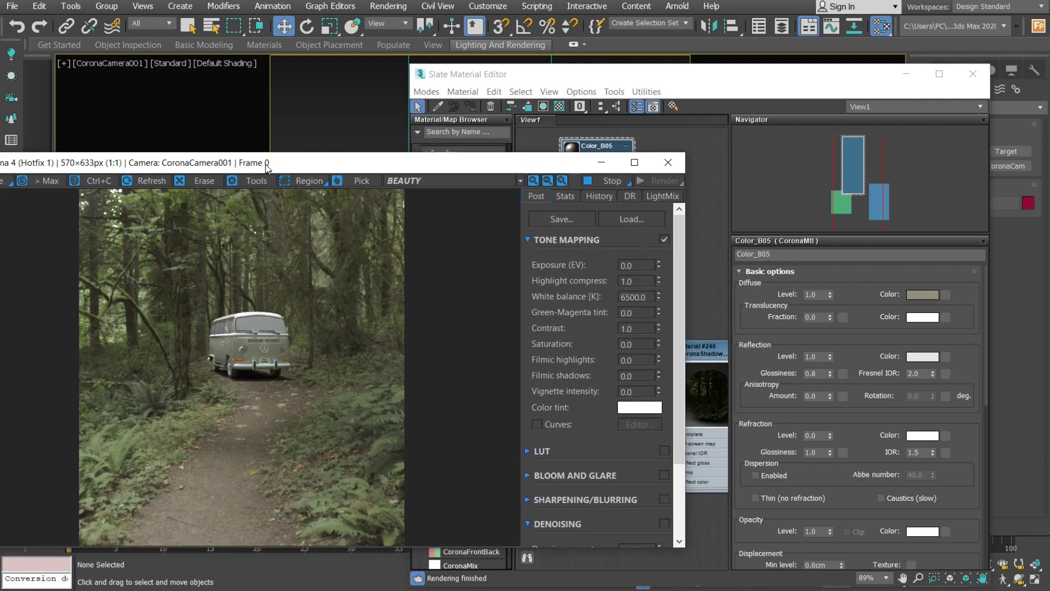
left_click_drag(482, 77, 650, 63)
left_click_drag(535, 164, 557, 125)
scroll(290, 295, "up", 3)
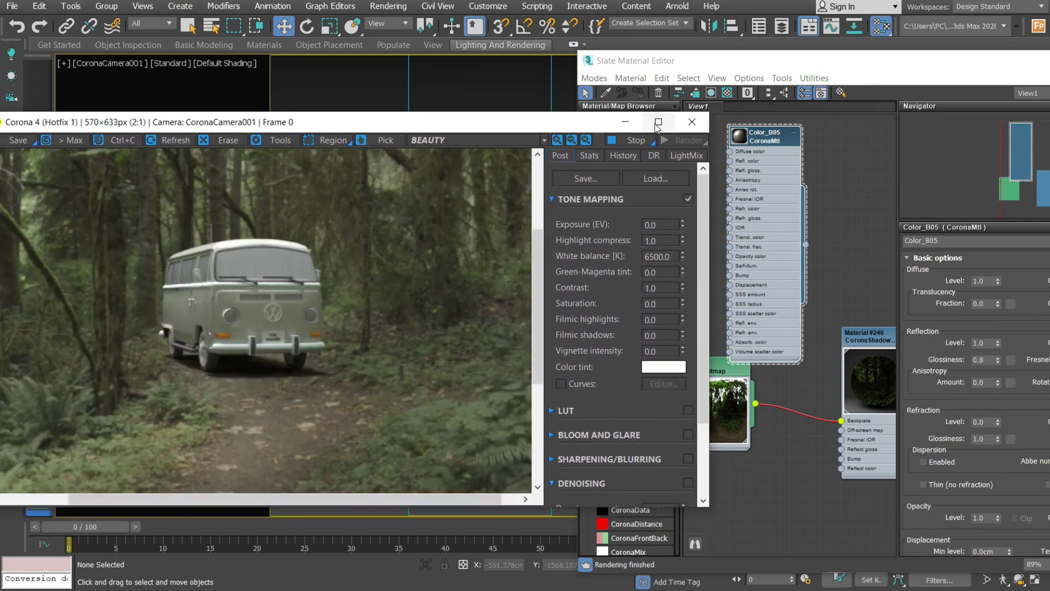
left_click_drag(720, 57, 579, 61)
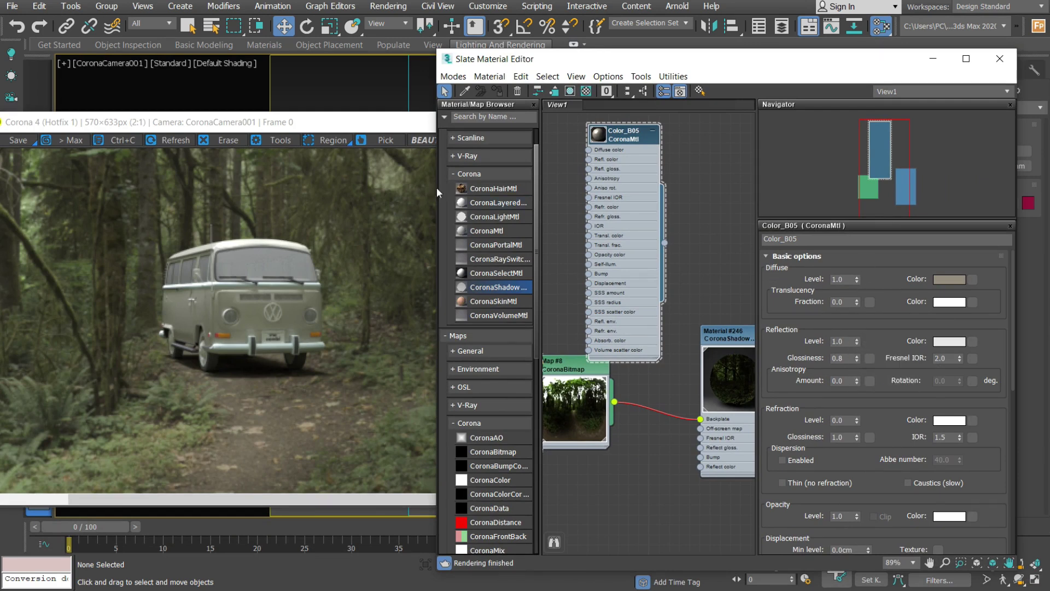
double_click(945, 358)
type("3")
key("Return")
double_click(840, 358)
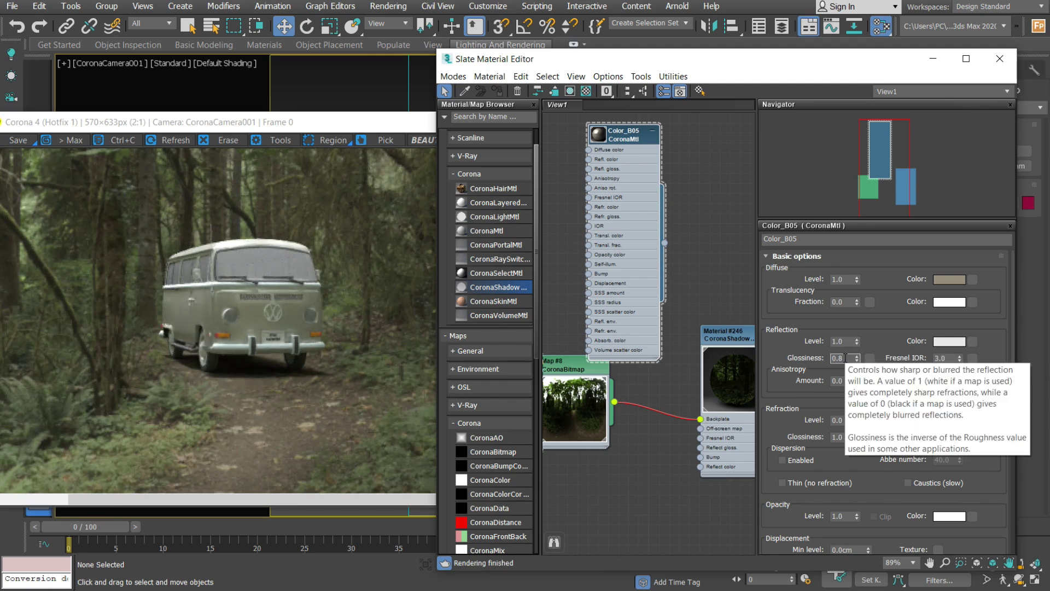
type("0.9")
key("Return")
- Check the van's reflections up close in the render and sample the windshield's material from the viewport
scroll(195, 268, "up", 1)
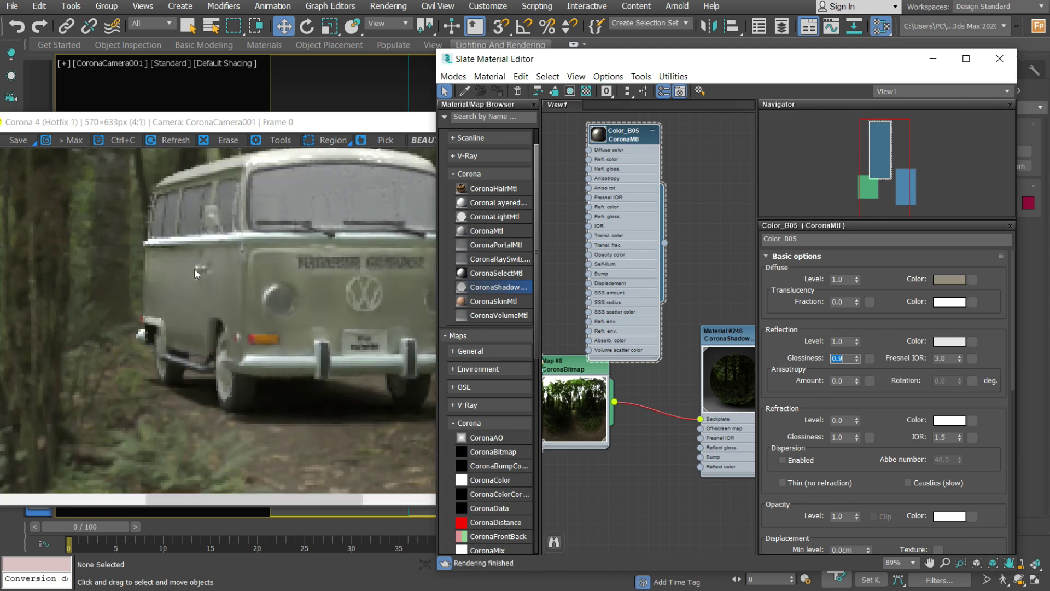
scroll(194, 268, "down", 2)
scroll(261, 313, "up", 2)
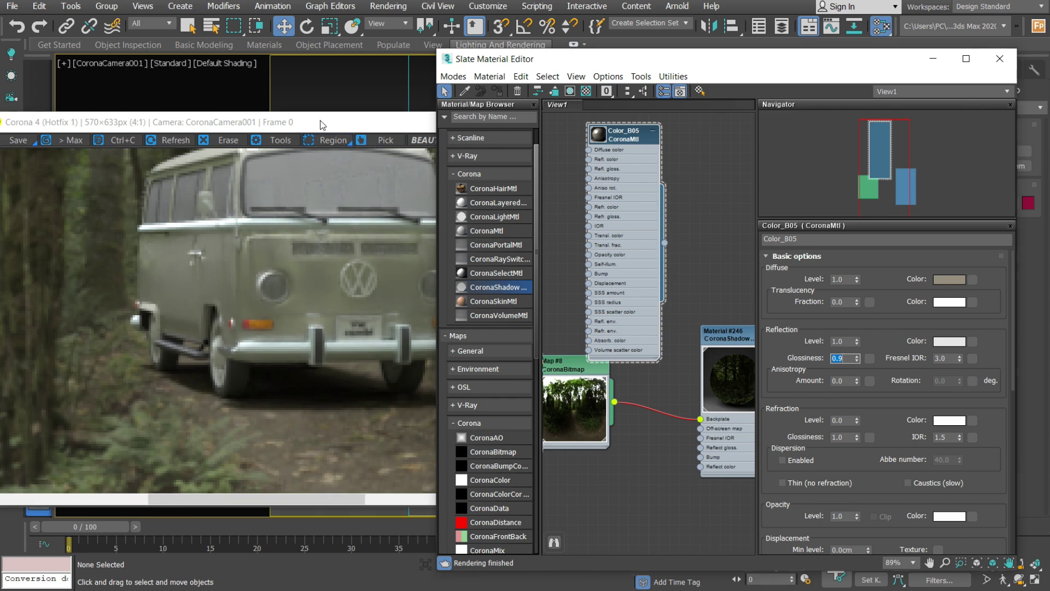
left_click_drag(320, 121, 235, 153)
left_click_drag(487, 66, 711, 88)
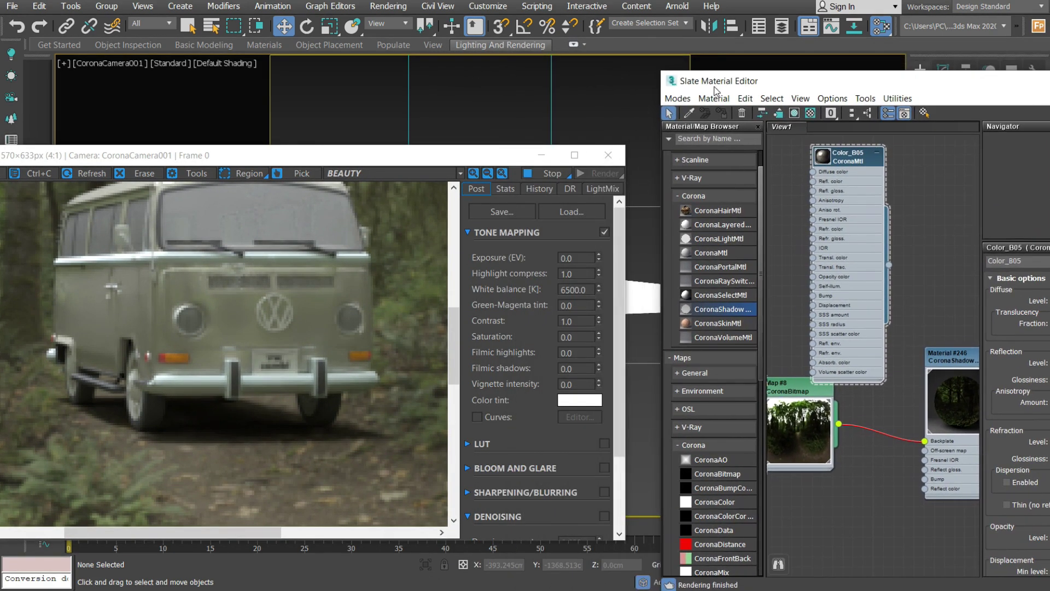
left_click_drag(458, 162, 376, 326)
left_click(495, 230)
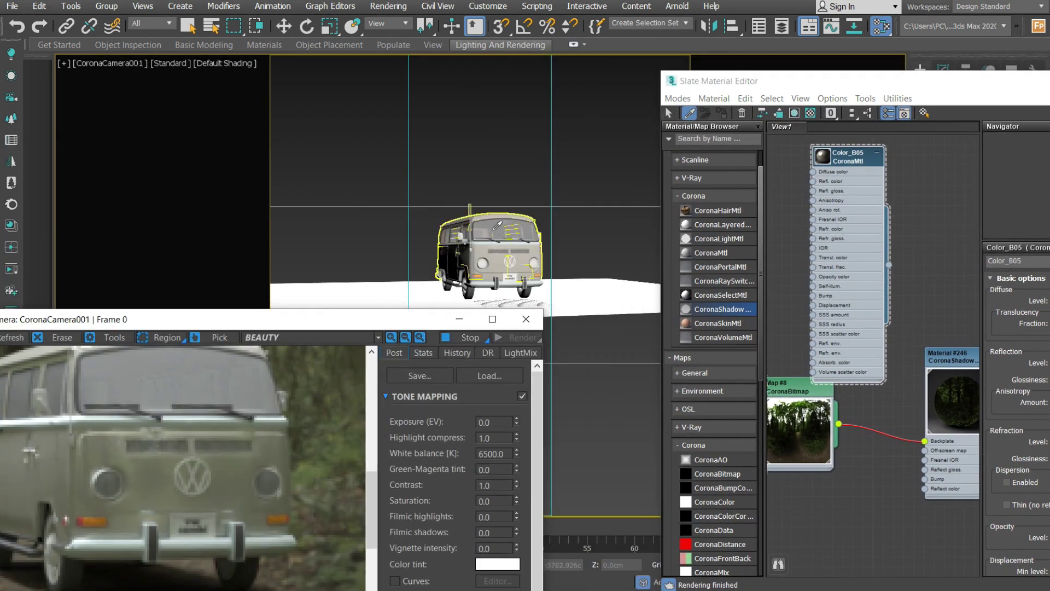
- Open the diffuse colour selector of the Color_B05 material
left_click_drag(766, 81, 473, 87)
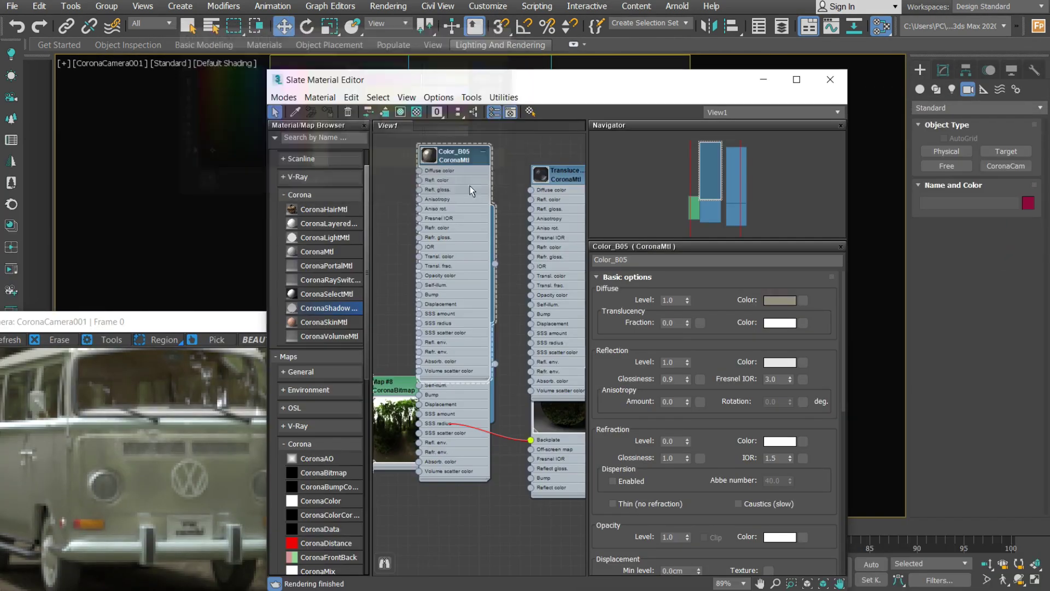
left_click(779, 300)
left_click_drag(454, 78, 460, 83)
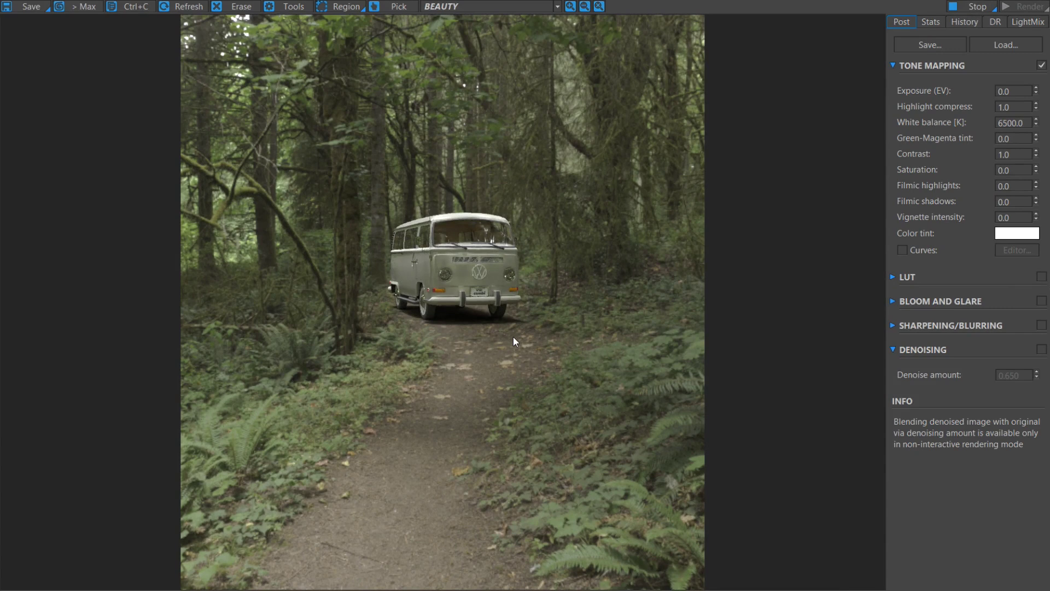
- Examine the van's paint and window glass up close in the maximised render, and restore the render window's size
scroll(455, 227, "up", 2)
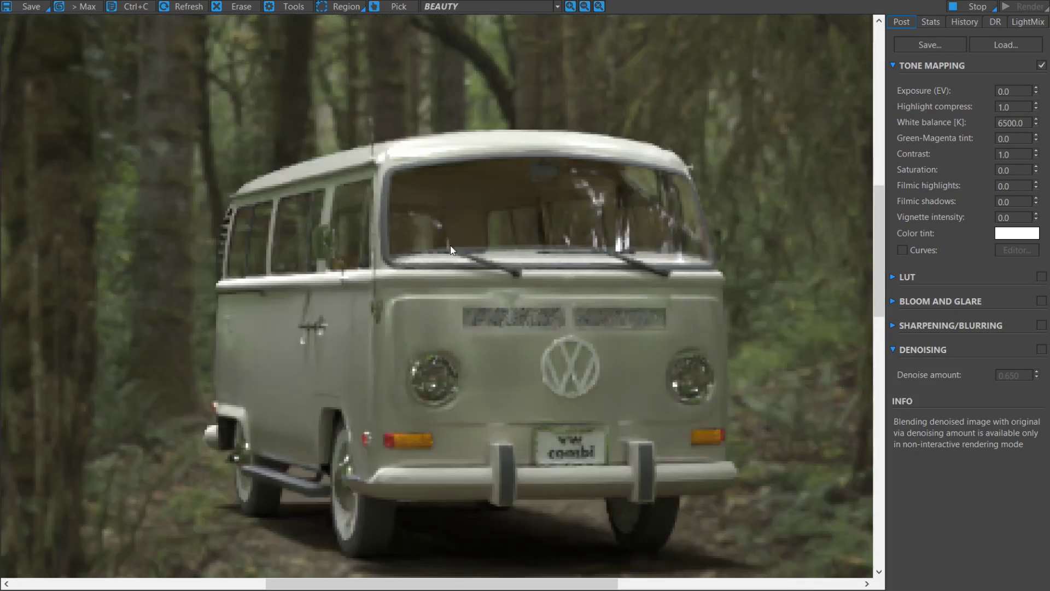
scroll(451, 245, "down", 1)
scroll(458, 262, "down", 1)
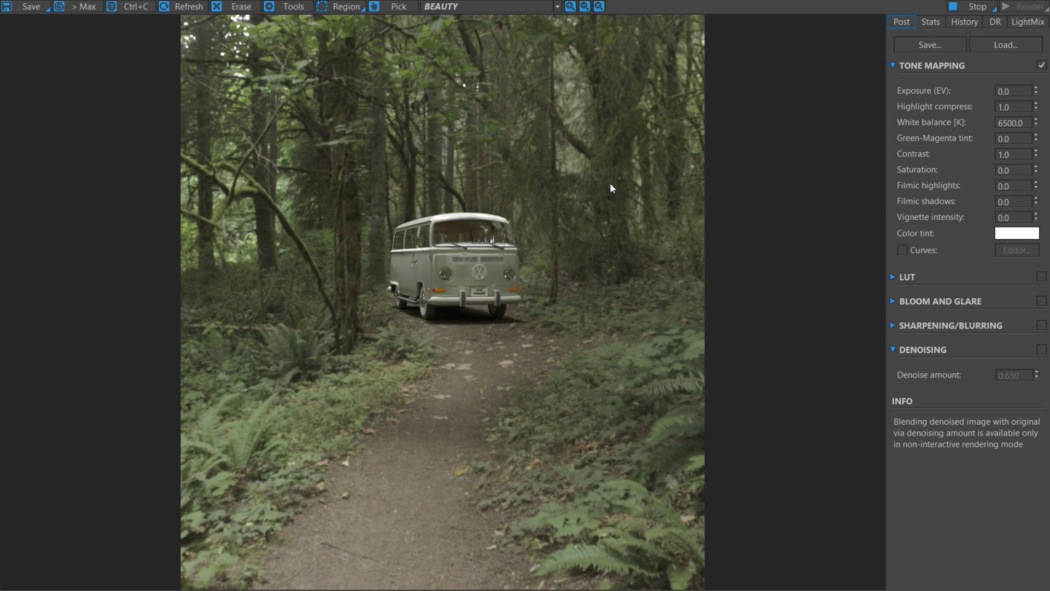
left_click_drag(500, 2, 495, 51)
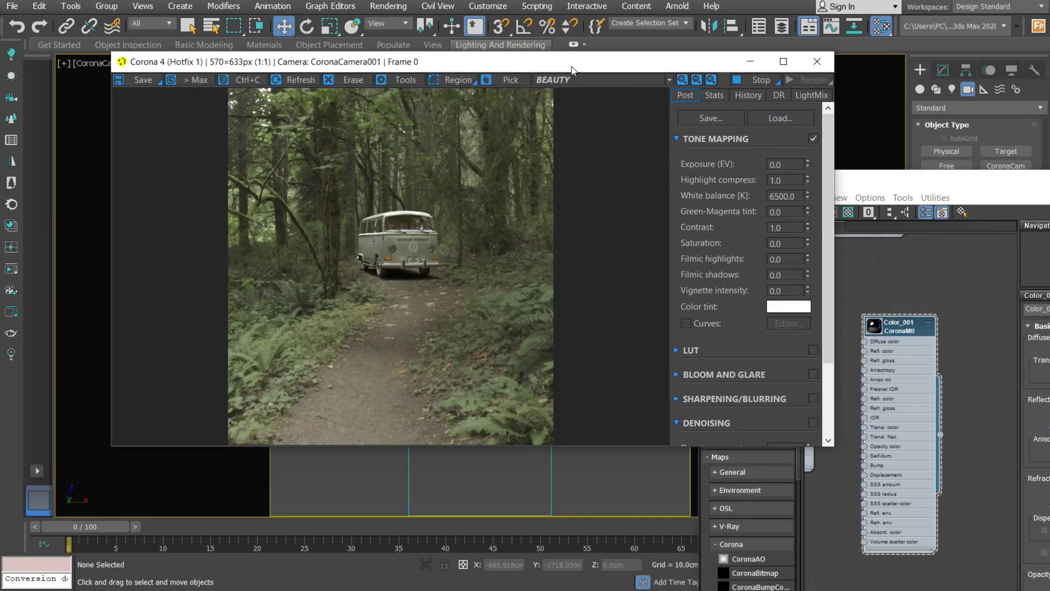
- Render the camera view again, compare the van with the forest up close, and stop the render
left_click_drag(572, 70, 484, 112)
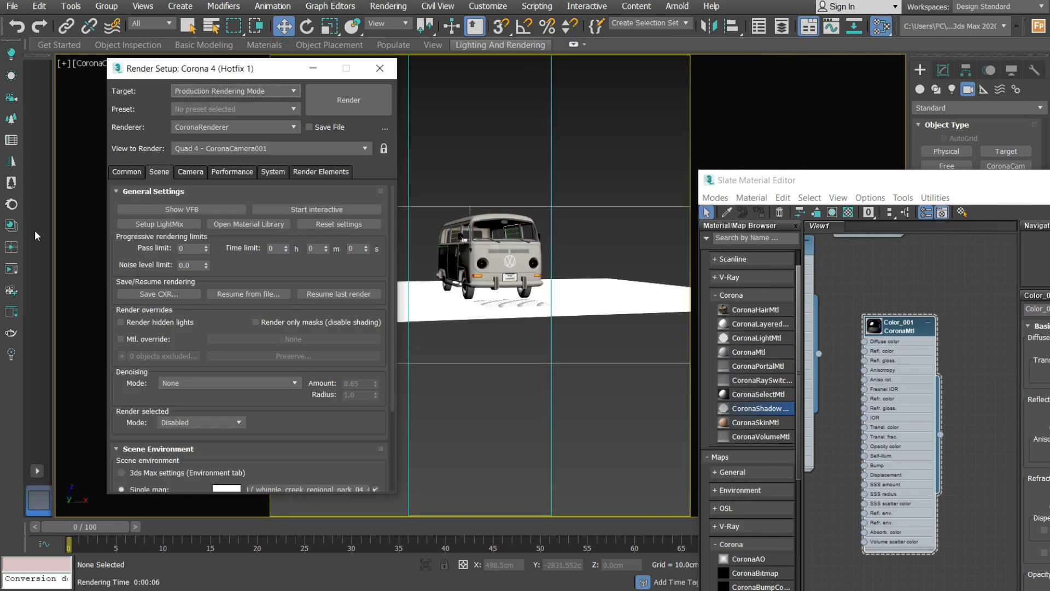
left_click(13, 271)
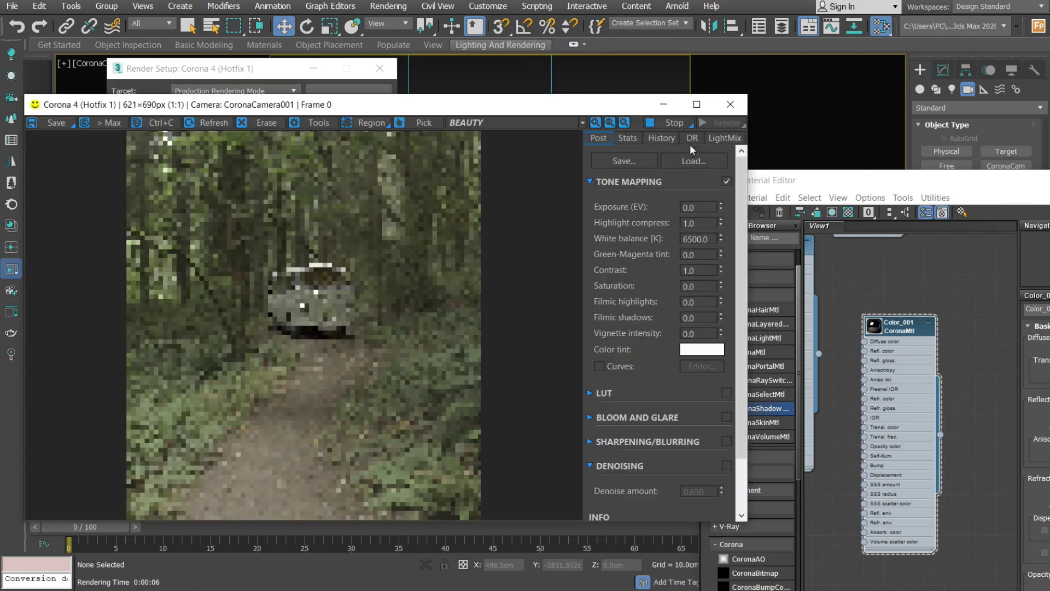
left_click(715, 125)
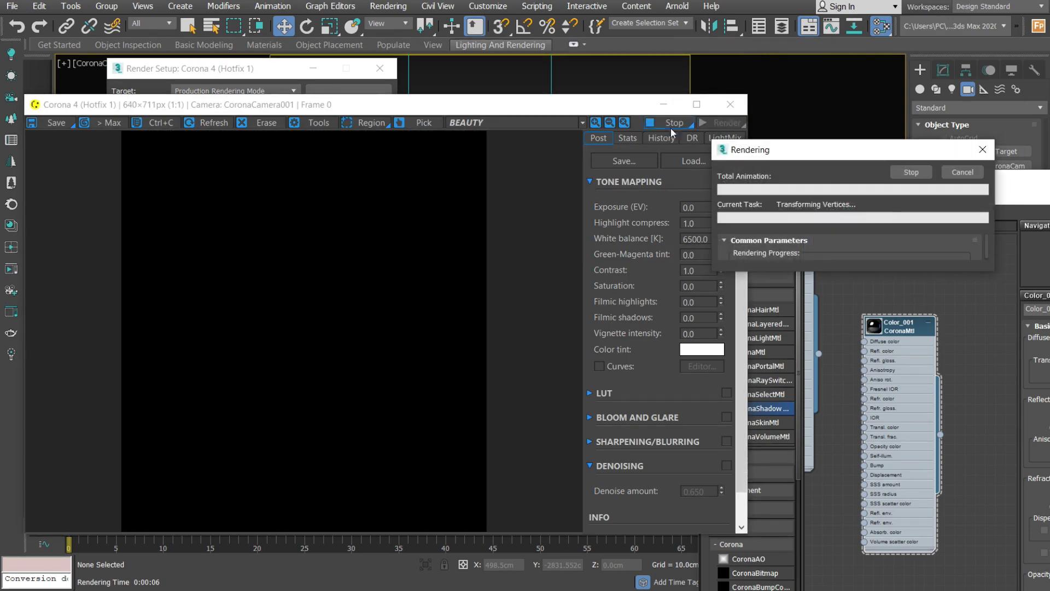
scroll(268, 299, "up", 3)
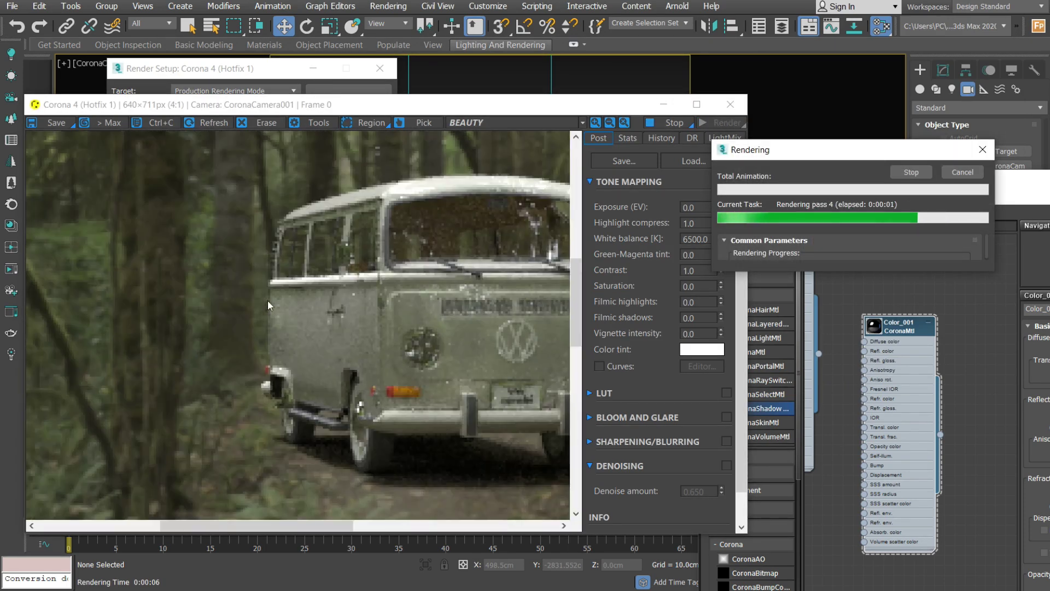
scroll(231, 291, "down", 2)
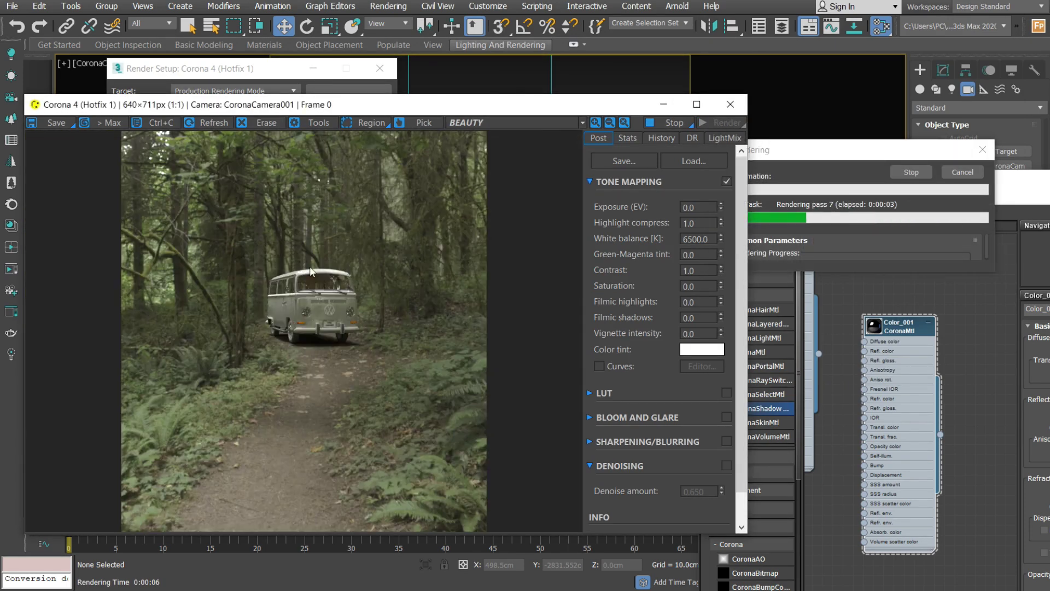
scroll(300, 290, "up", 1)
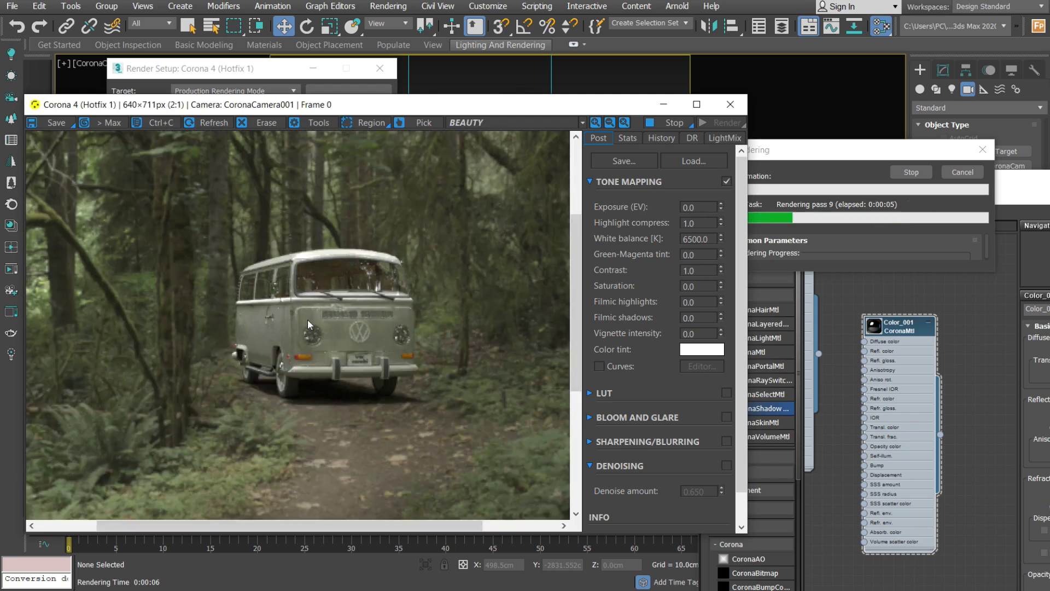
left_click(647, 123)
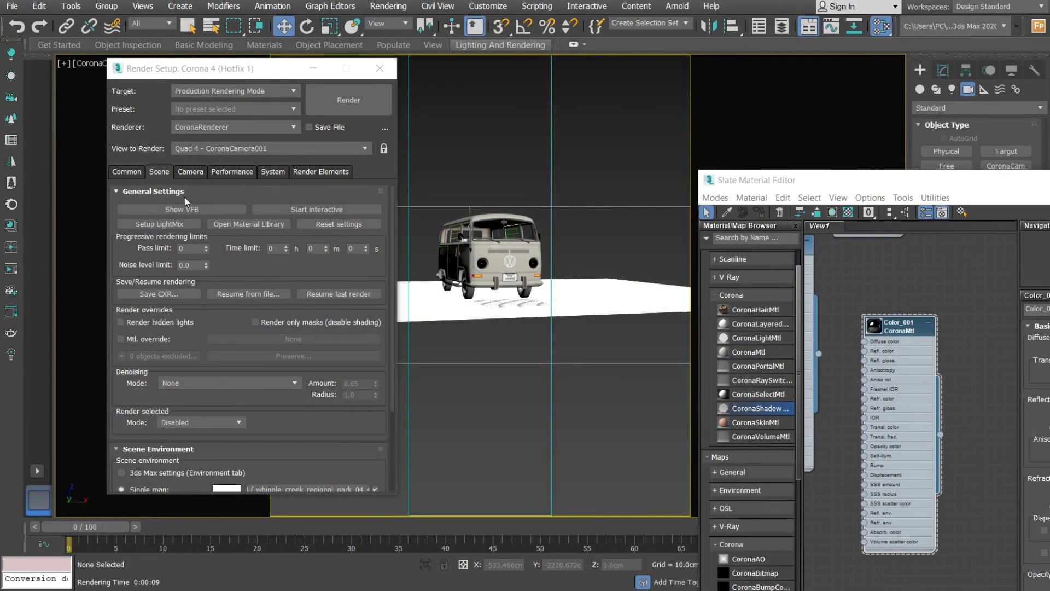
- Set the render's noise level limit to 2.0 and its denoising mode to Corona High Quality
left_click(185, 191)
left_click(189, 194)
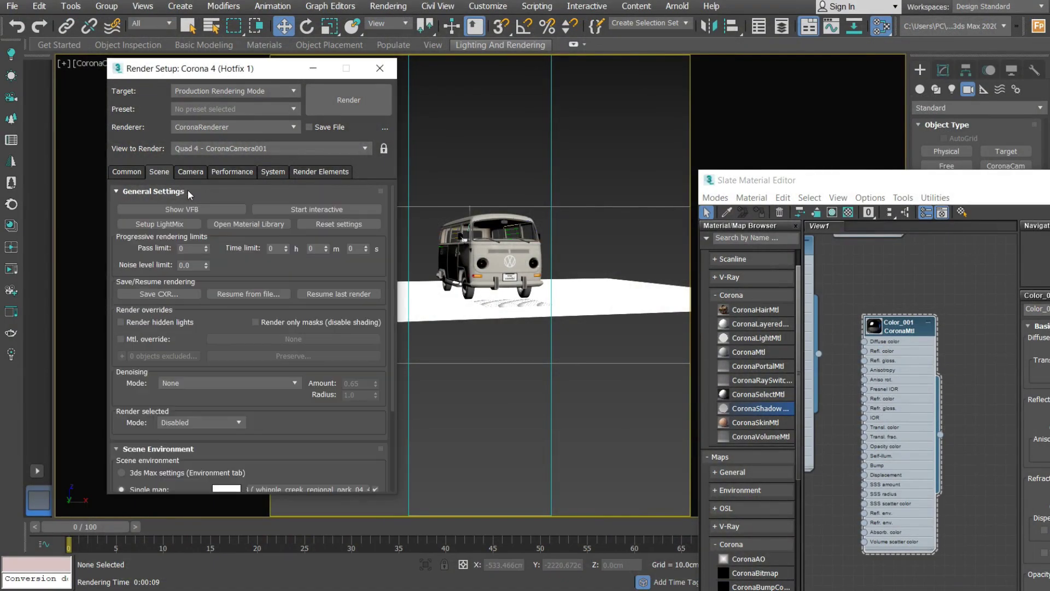
left_click(189, 193)
left_click(197, 208)
scroll(268, 268, "down", 3)
left_click(199, 312)
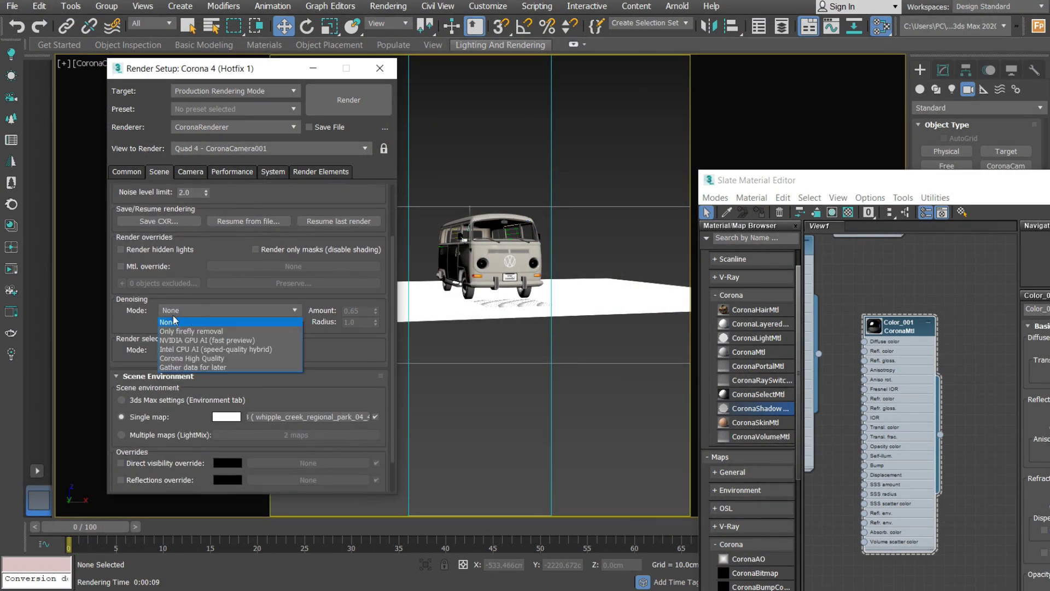
left_click(203, 359)
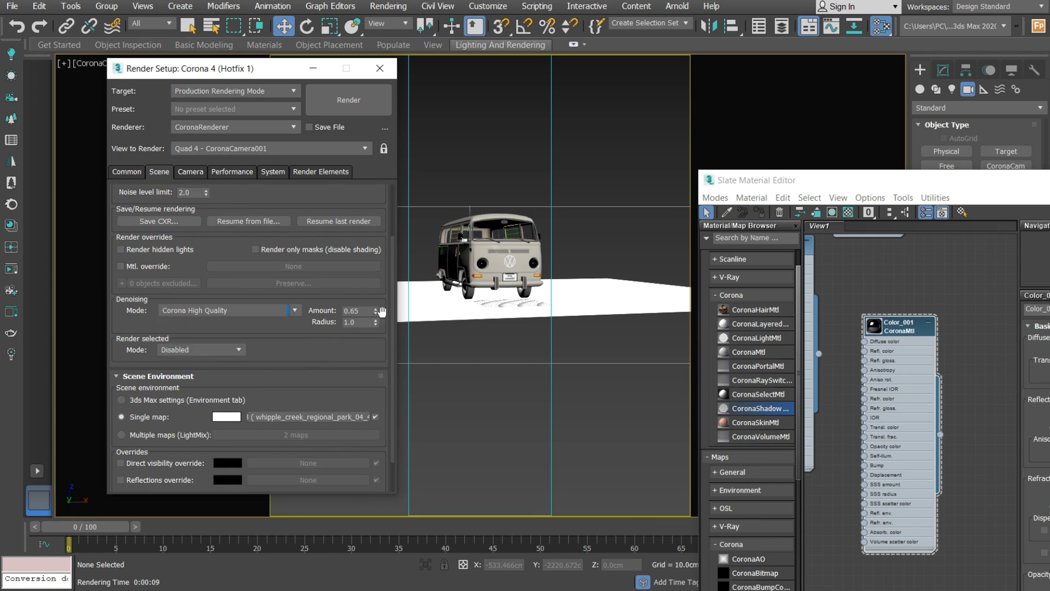
- Lock the image aspect ratio and set the output height to 3000 pixels
left_click(127, 172)
scroll(146, 241, "down", 3)
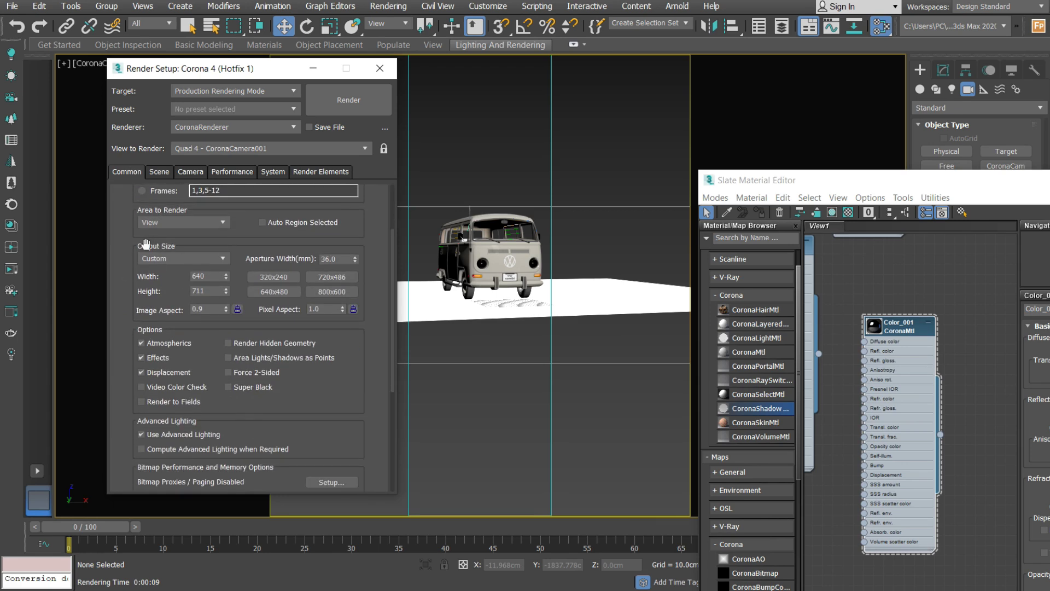
left_click(237, 309)
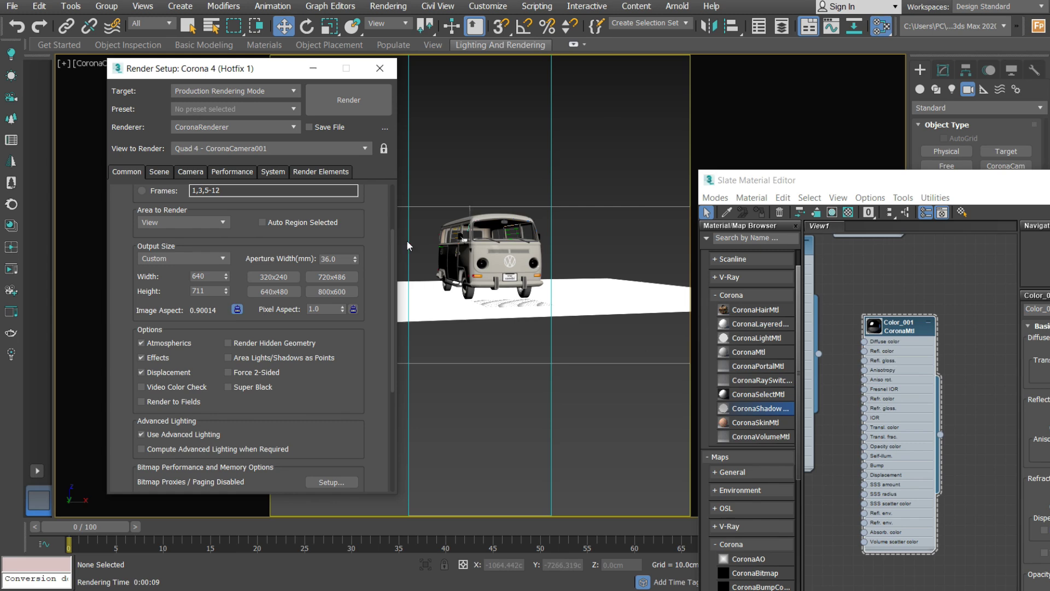
left_click(211, 286)
type("3")
key("BackSpace")
type("3000")
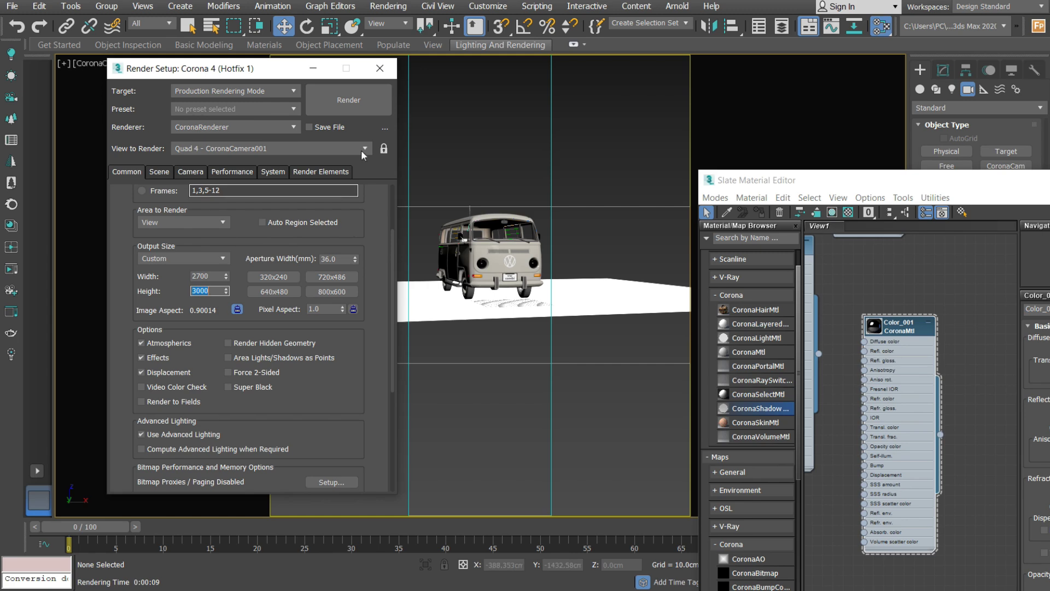
- Render the camera view at the new output size and examine the van and the surrounding foliage up close
left_click(384, 113)
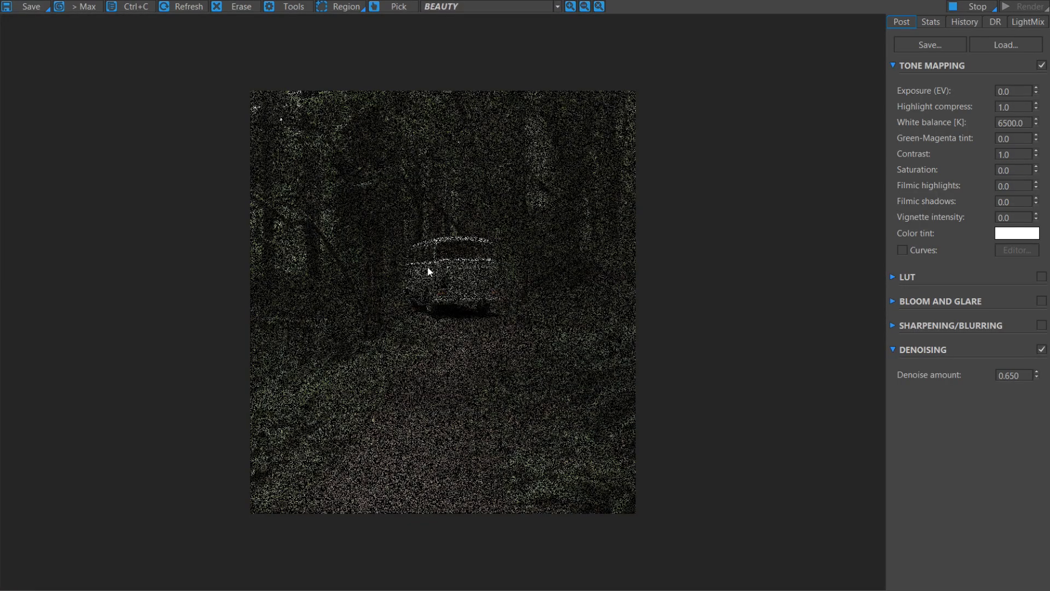
scroll(434, 279, "up", 1)
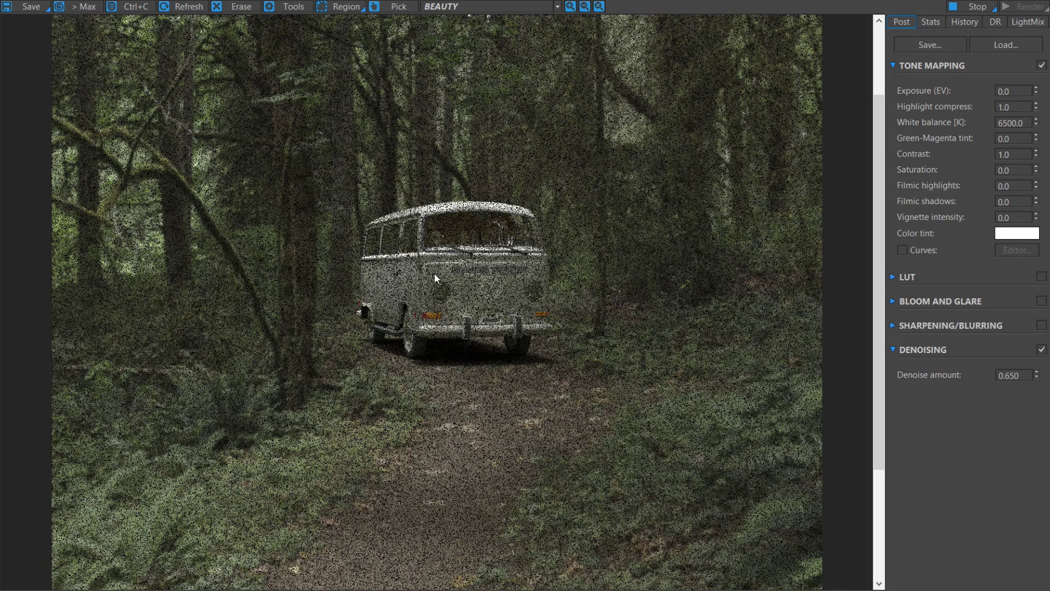
scroll(418, 280, "down", 1)
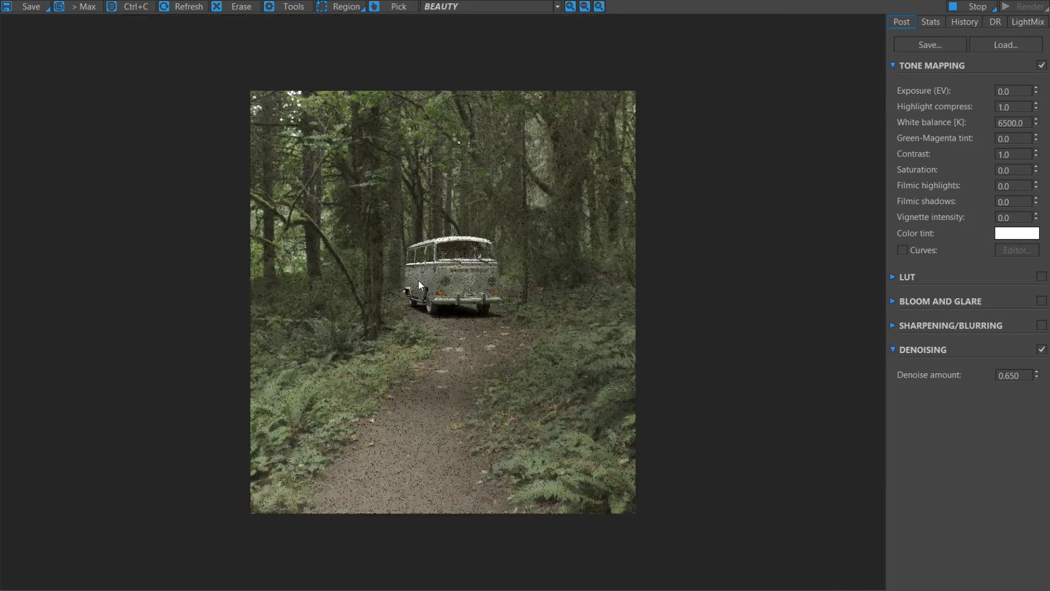
scroll(430, 296, "up", 1)
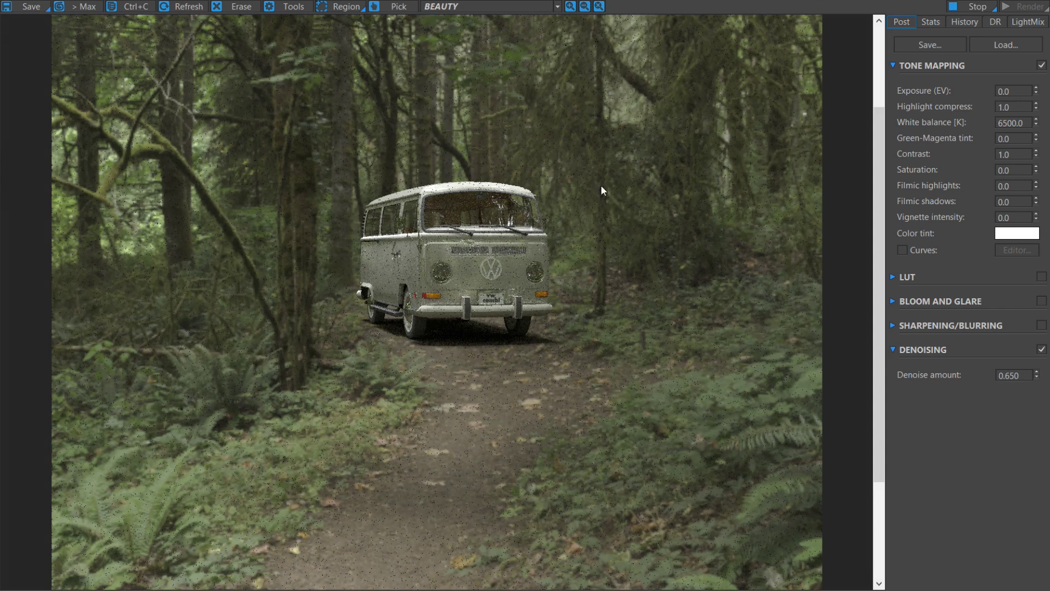
scroll(600, 185, "up", 1)
scroll(579, 224, "down", 1)
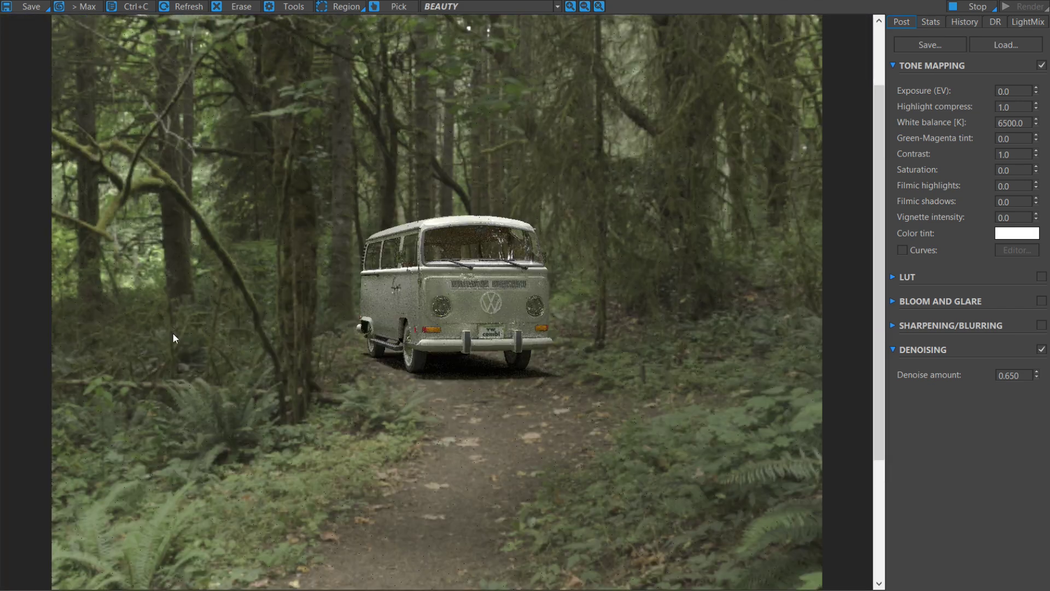
scroll(163, 403, "up", 1)
scroll(163, 403, "up", 1)
scroll(242, 333, "down", 1)
scroll(355, 320, "down", 1)
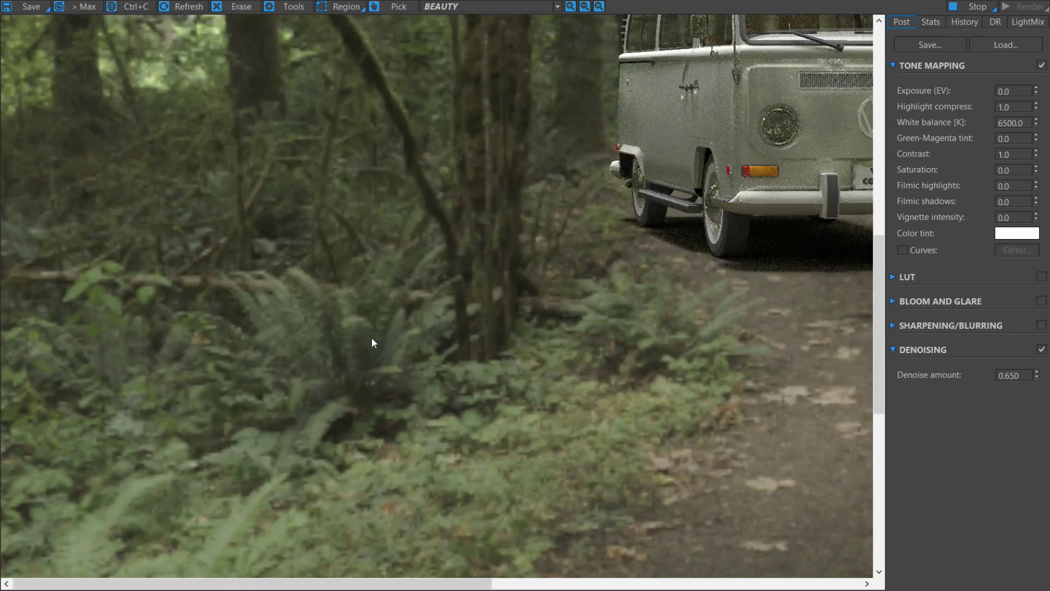
scroll(372, 340, "down", 2)
middle_click_drag(611, 290, 592, 336)
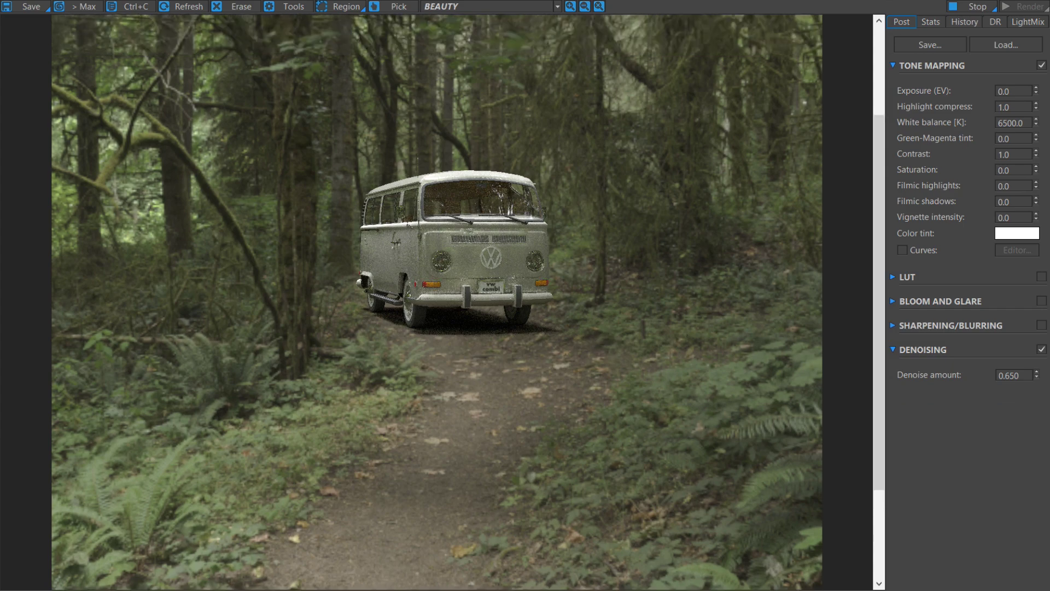
- Stop the render, close the Corona error message window and bring the Slate Material Editor into view
left_click(953, 7)
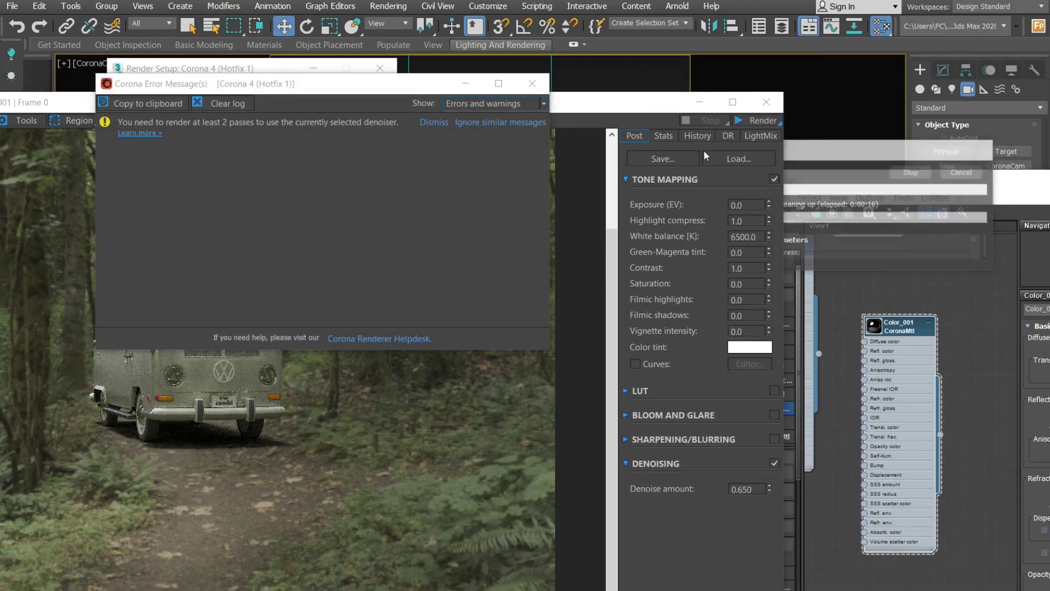
left_click(532, 83)
left_click_drag(631, 109, 376, 355)
left_click_drag(793, 180, 465, 80)
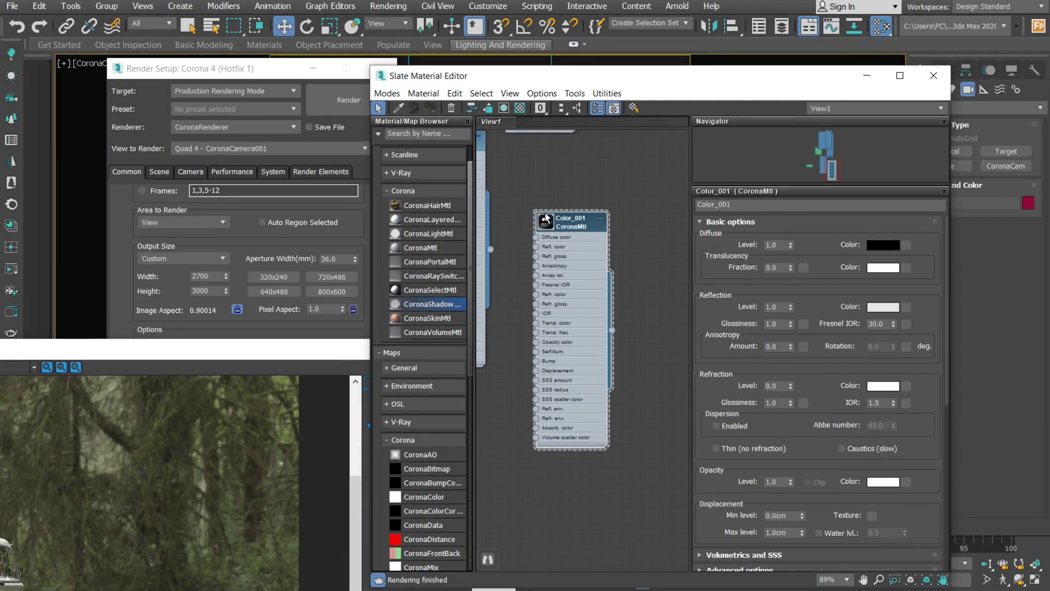
- Open the parameters of the forest HDRI's CoronaBitmap node, Map #8, in the material graph
scroll(546, 219, "down", 5)
middle_click_drag(536, 216, 594, 334)
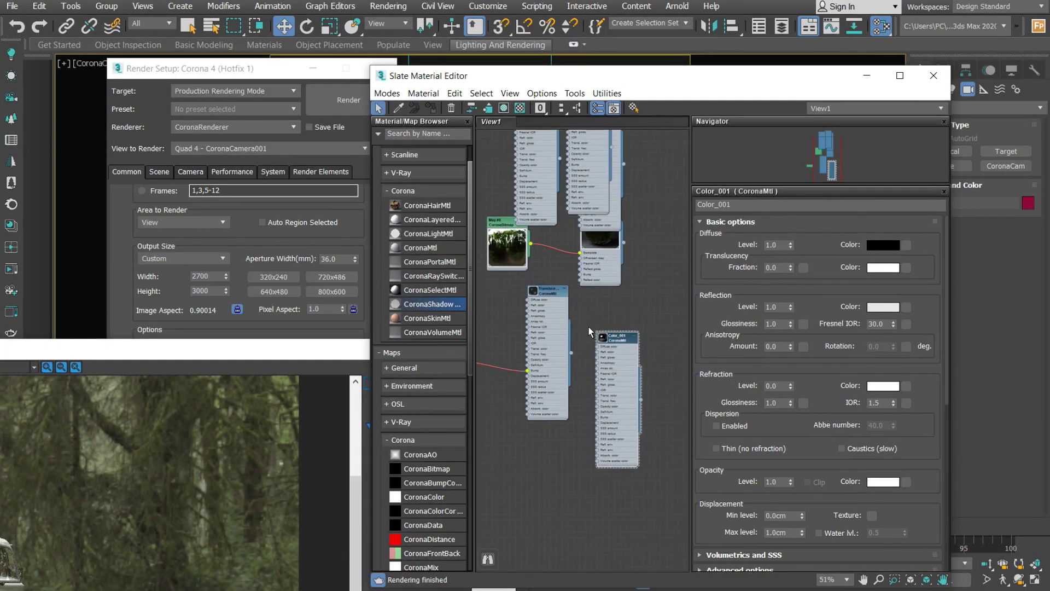
scroll(589, 326, "up", 3)
scroll(585, 314, "up", 3)
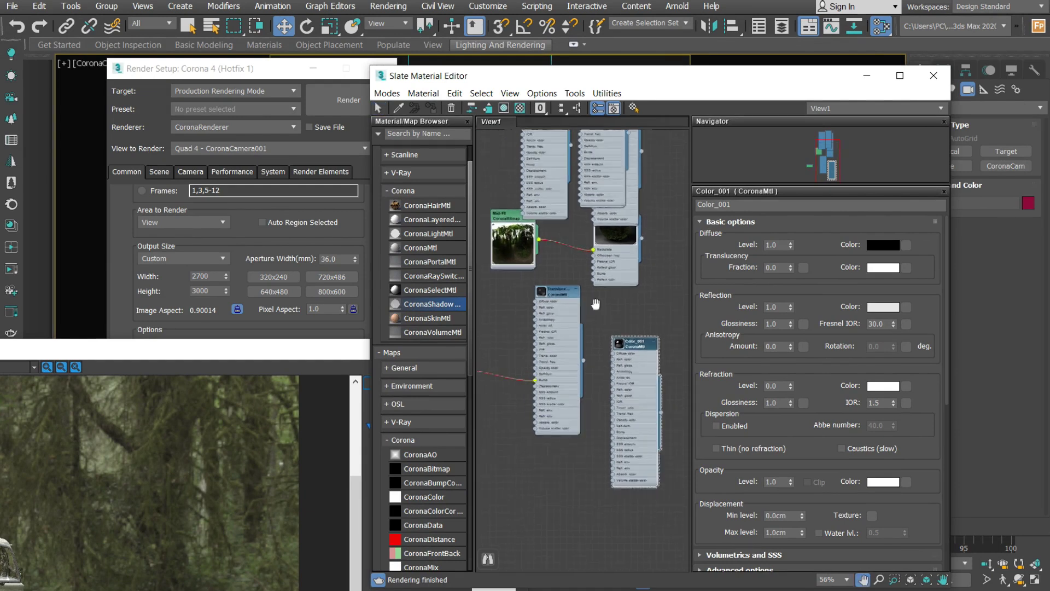
left_click(531, 230)
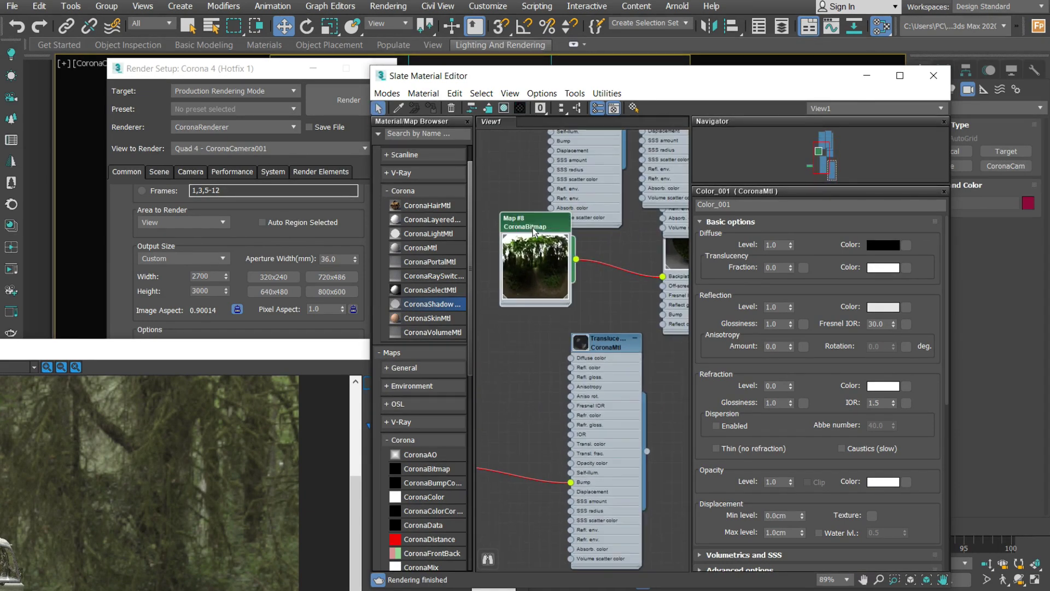
double_click(534, 232)
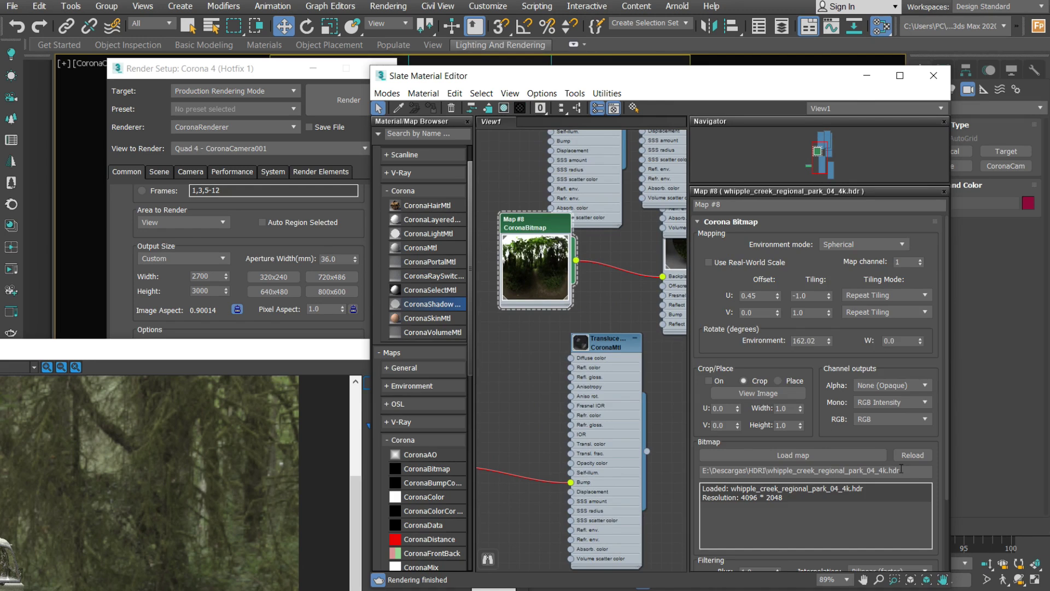
- Replace the bitmap's image with whipple_creek_regional_park_04_16k.hdr from the HDRI folder
left_click_drag(860, 471, 930, 474)
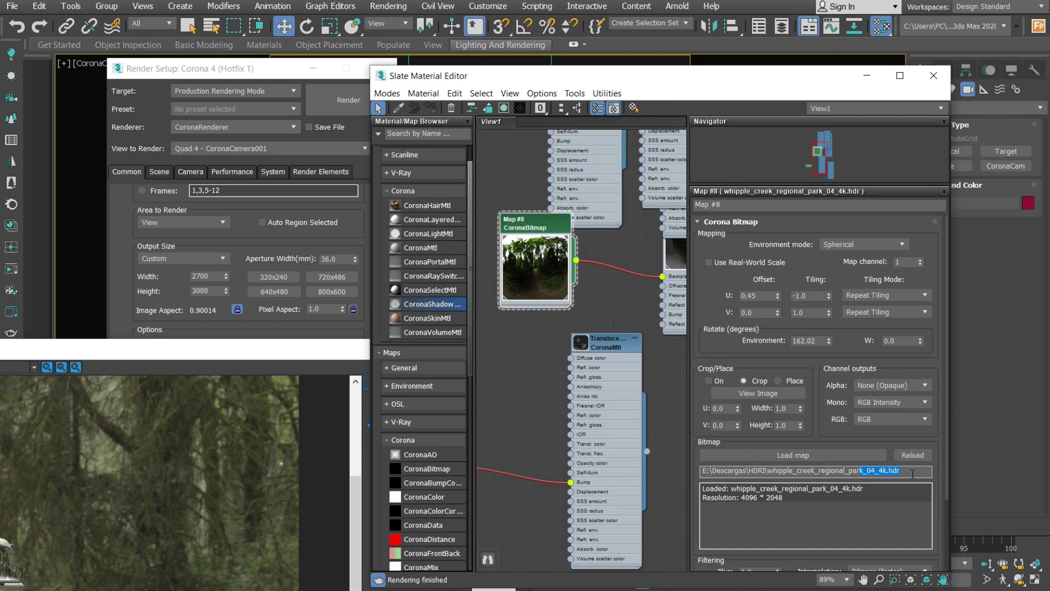
left_click(848, 455)
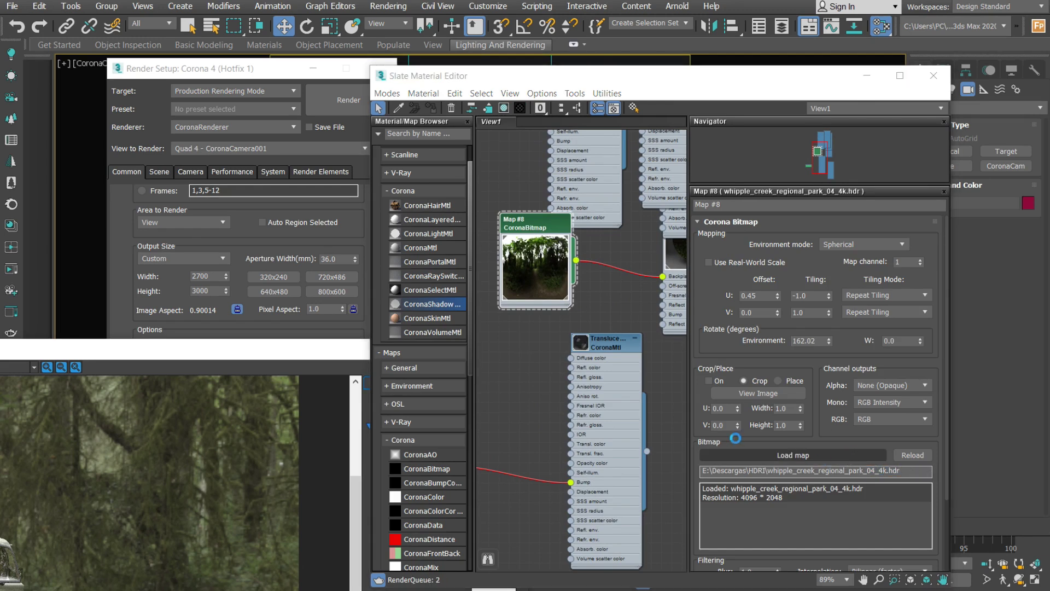
scroll(459, 164, "down", 3)
left_click(516, 126)
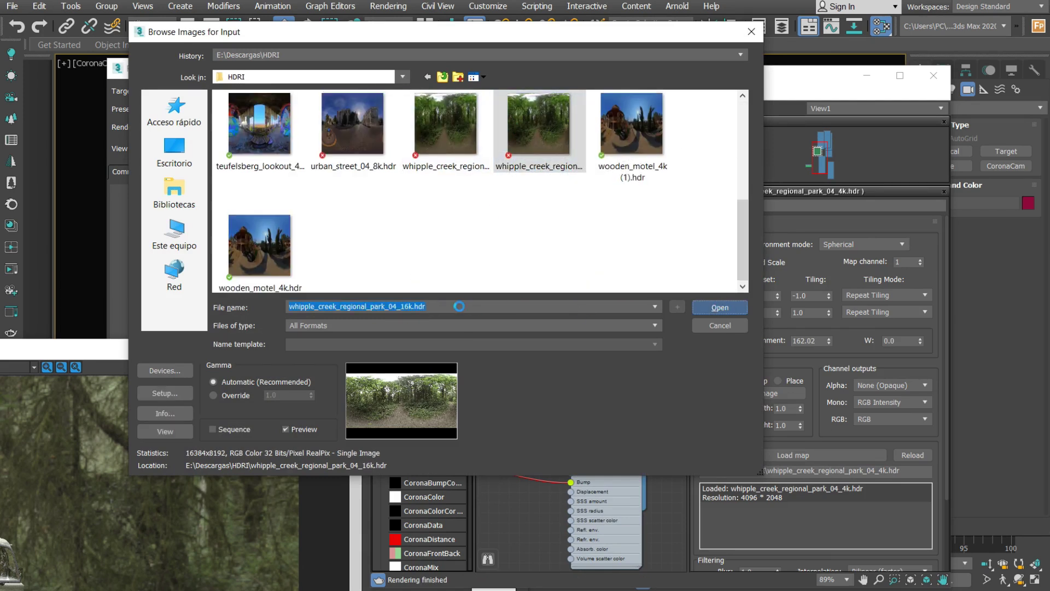
left_click(346, 327)
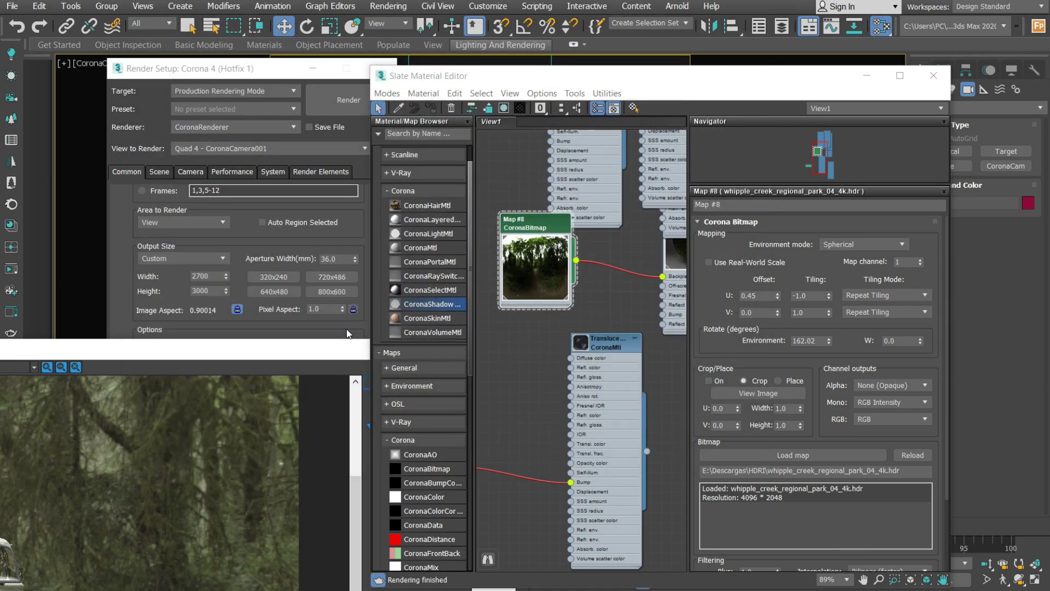
- Render the camera view with the replaced forest image and examine the ferns, leaves and path up close
left_click_drag(336, 317, 361, 102)
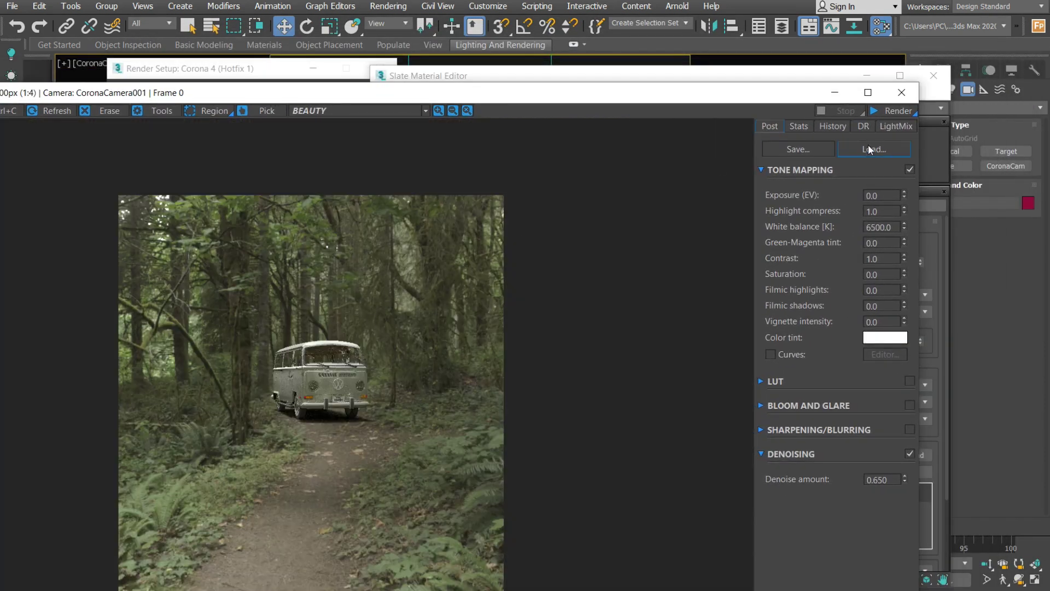
left_click(867, 92)
left_click_drag(281, 429, 219, 285)
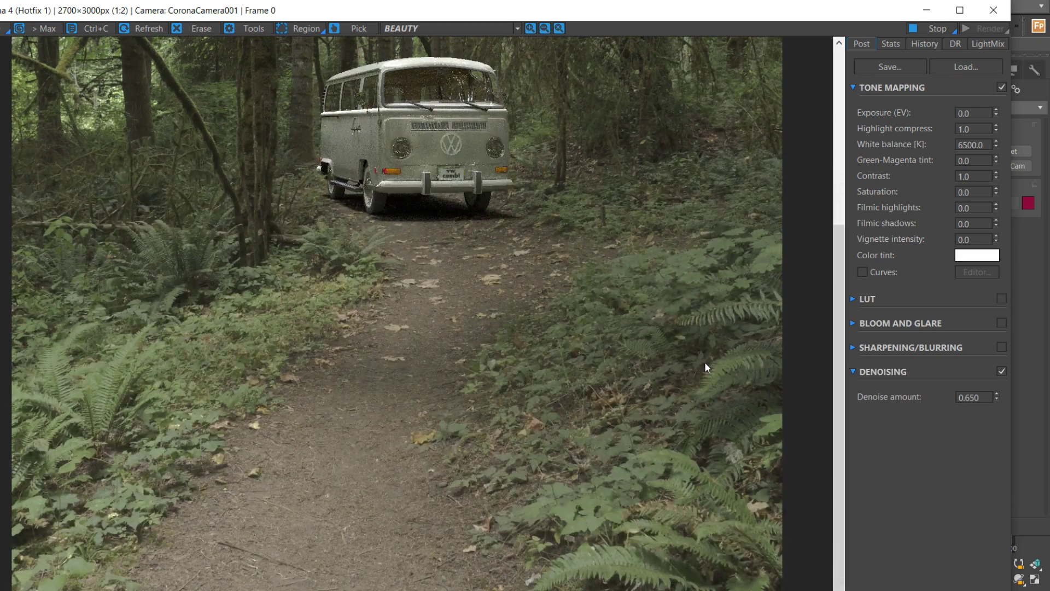
scroll(749, 314, "up", 4)
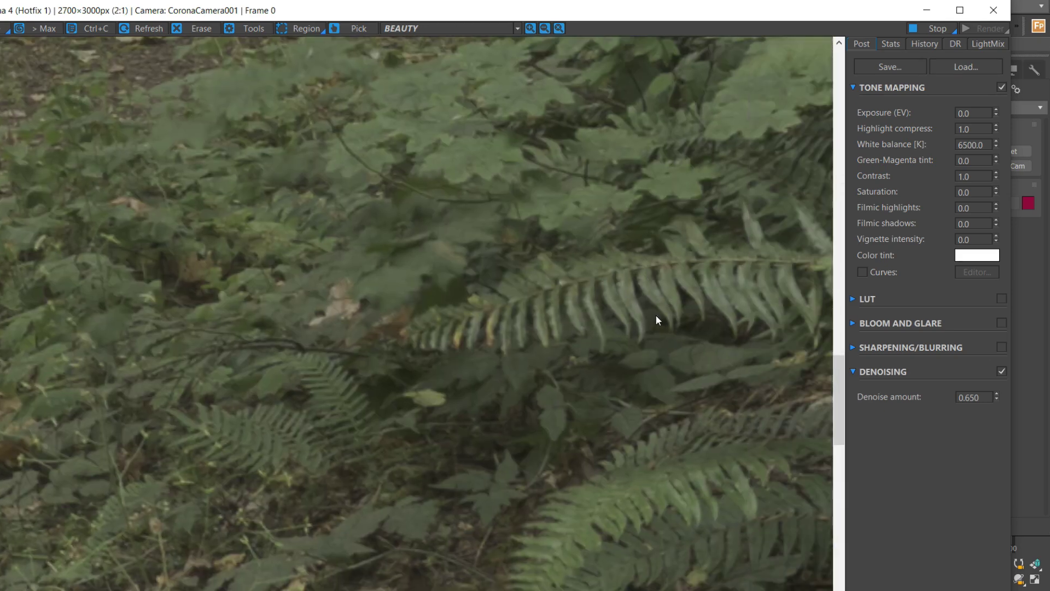
scroll(402, 320, "down", 4)
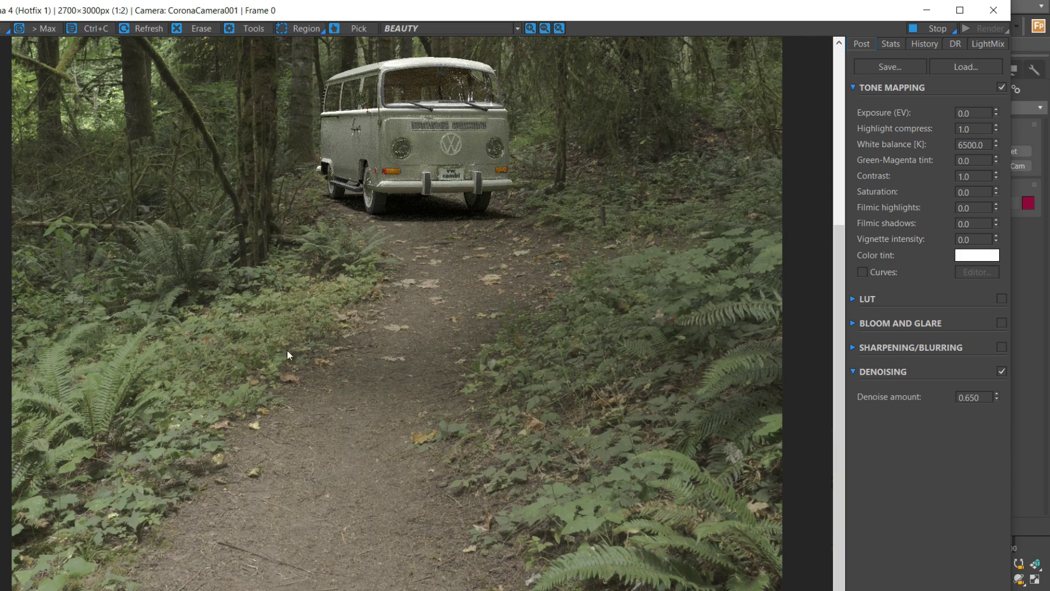
scroll(257, 438, "up", 4)
scroll(396, 438, "down", 4)
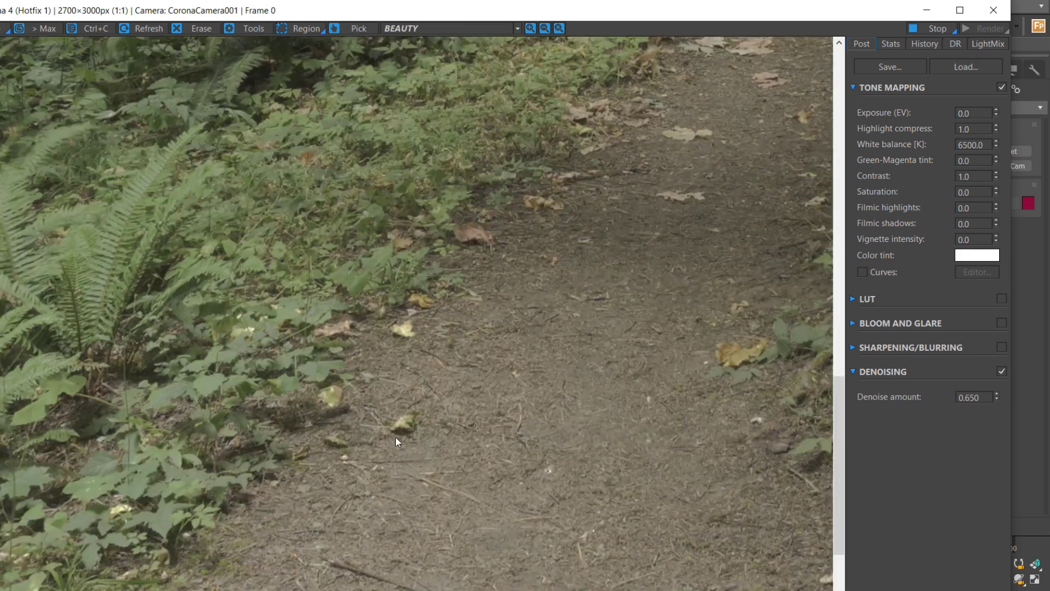
- Examine the contact shadows under the van's wheels and how it sits on the forest path
scroll(416, 244, "up", 6)
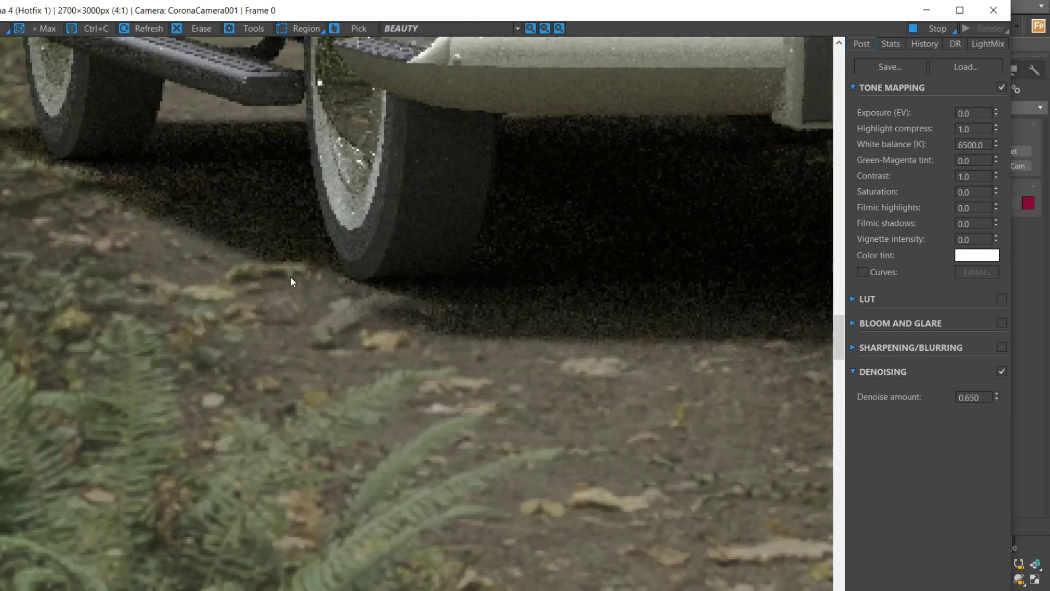
scroll(290, 277, "down", 6)
scroll(204, 230, "up", 6)
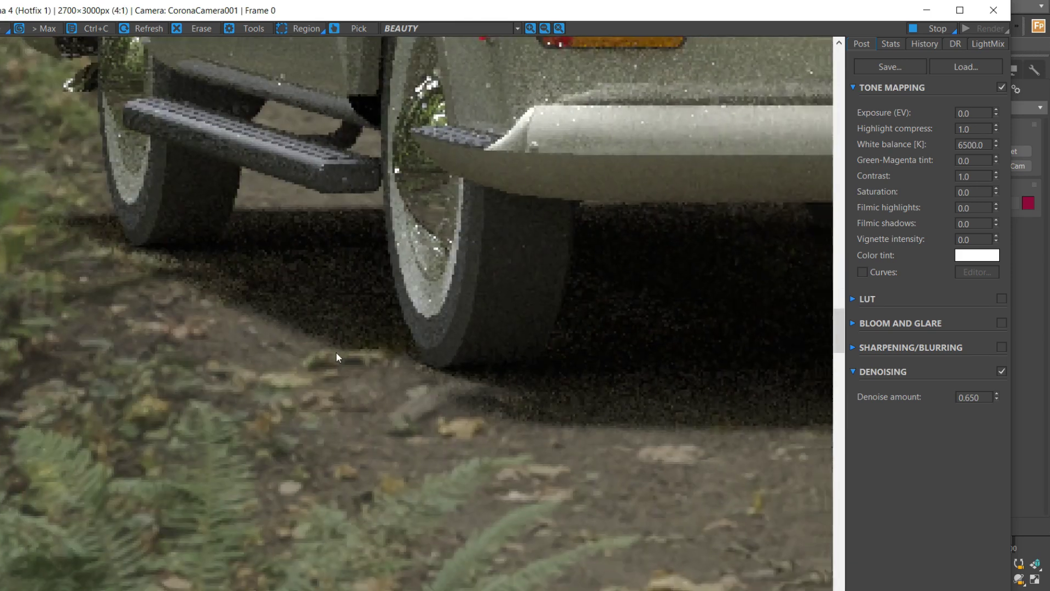
scroll(346, 337, "down", 6)
scroll(346, 337, "up", 4)
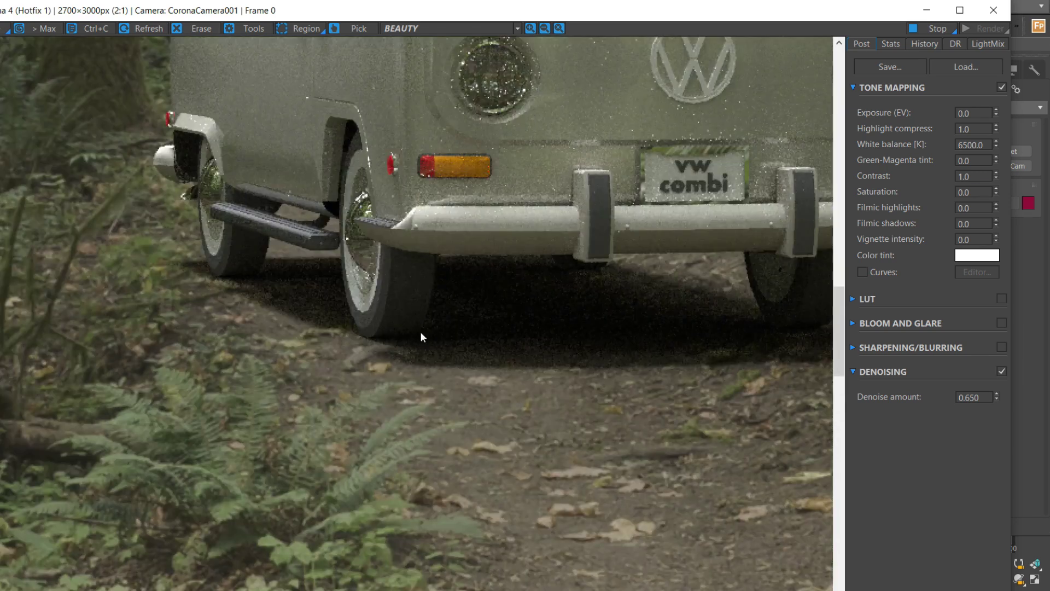
left_click_drag(490, 336, 332, 375)
scroll(403, 338, "down", 2)
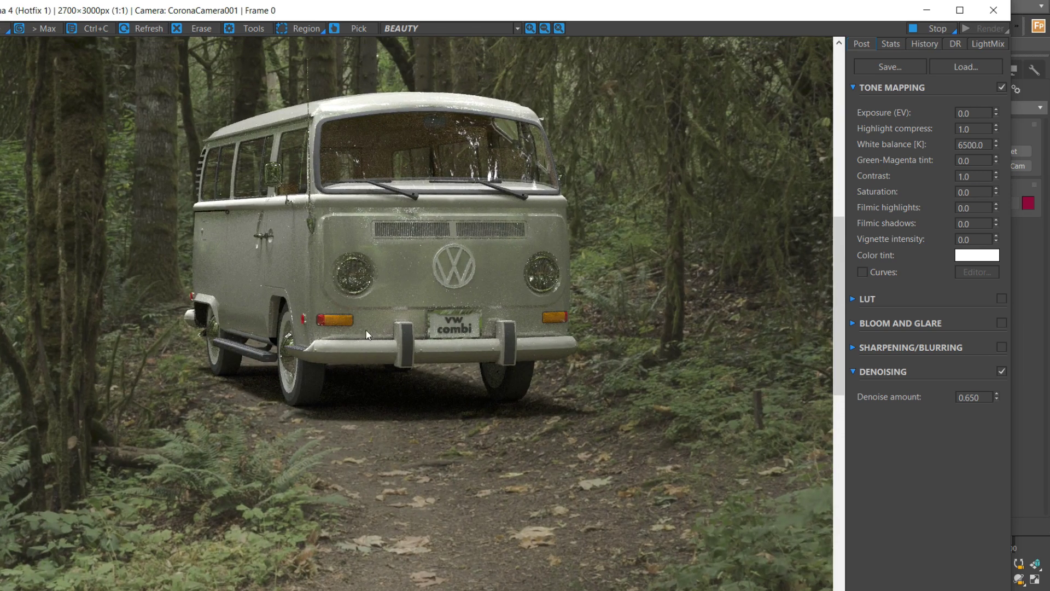
scroll(271, 219, "down", 1)
left_click_drag(395, 211, 478, 243)
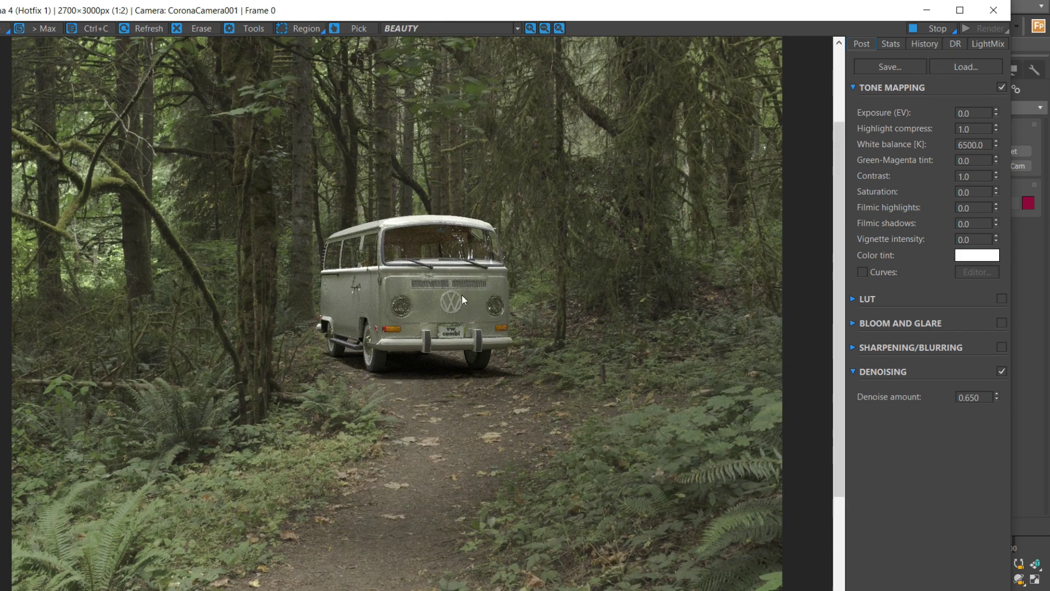
- Examine the van's front, windshield and paintwork in the render at closer range
scroll(432, 271, "up", 1)
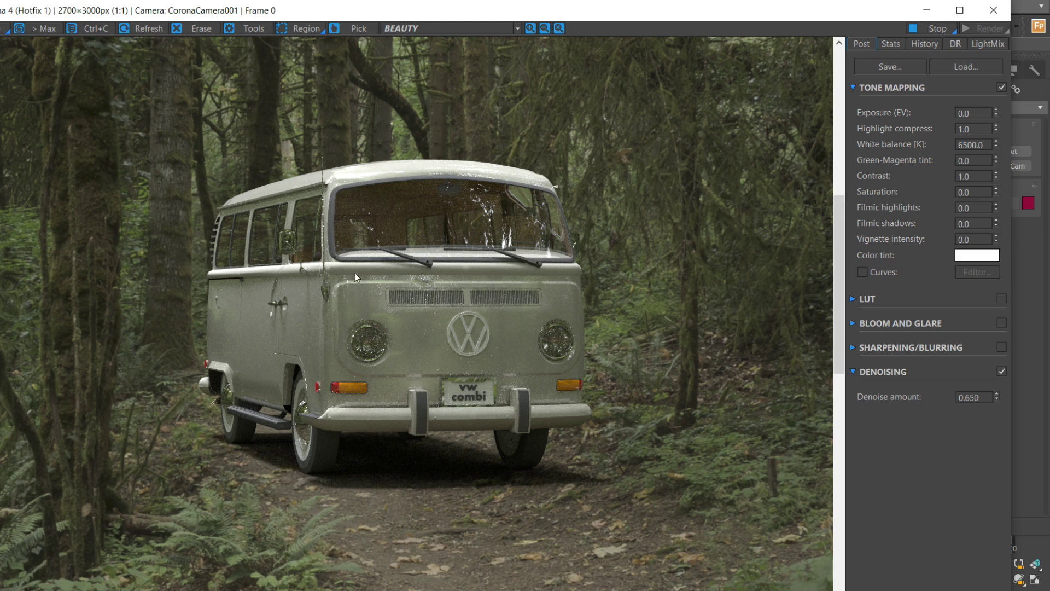
scroll(355, 294, "up", 1)
scroll(381, 271, "down", 1)
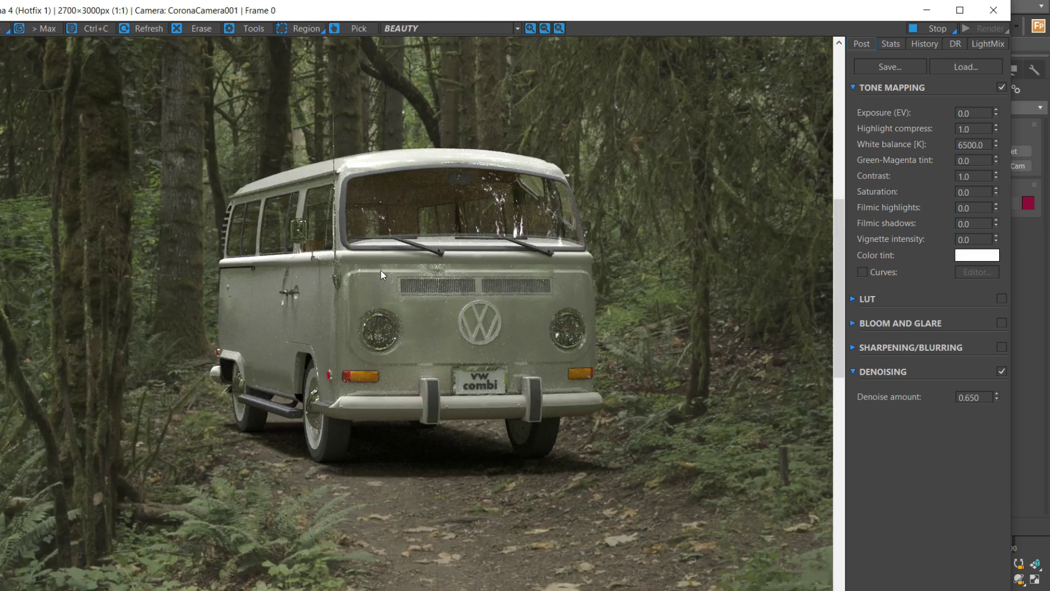
scroll(452, 271, "up", 1)
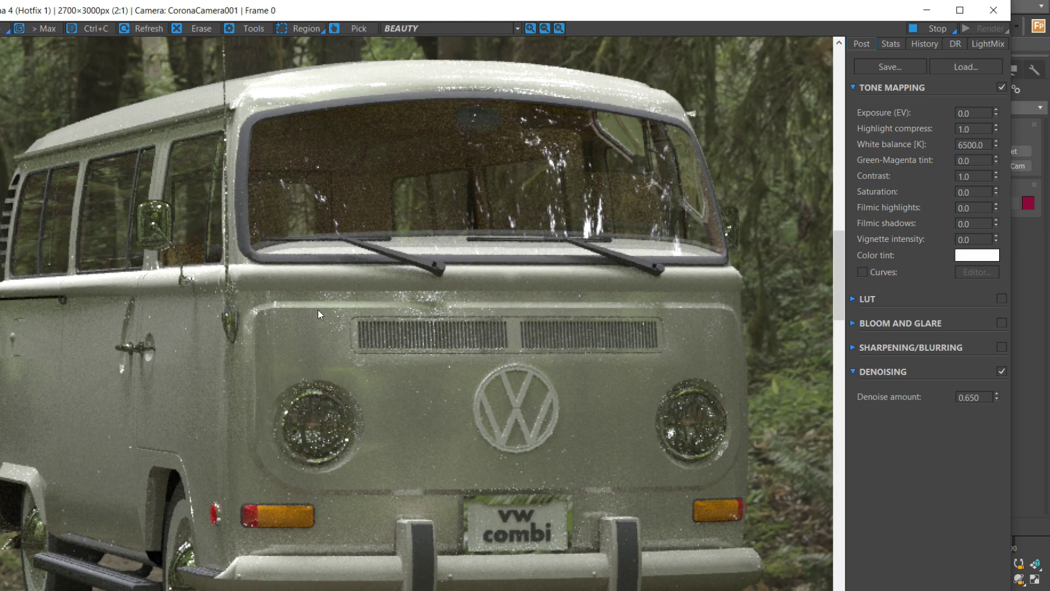
scroll(426, 167, "down", 1)
scroll(354, 268, "up", 1)
scroll(369, 204, "up", 1)
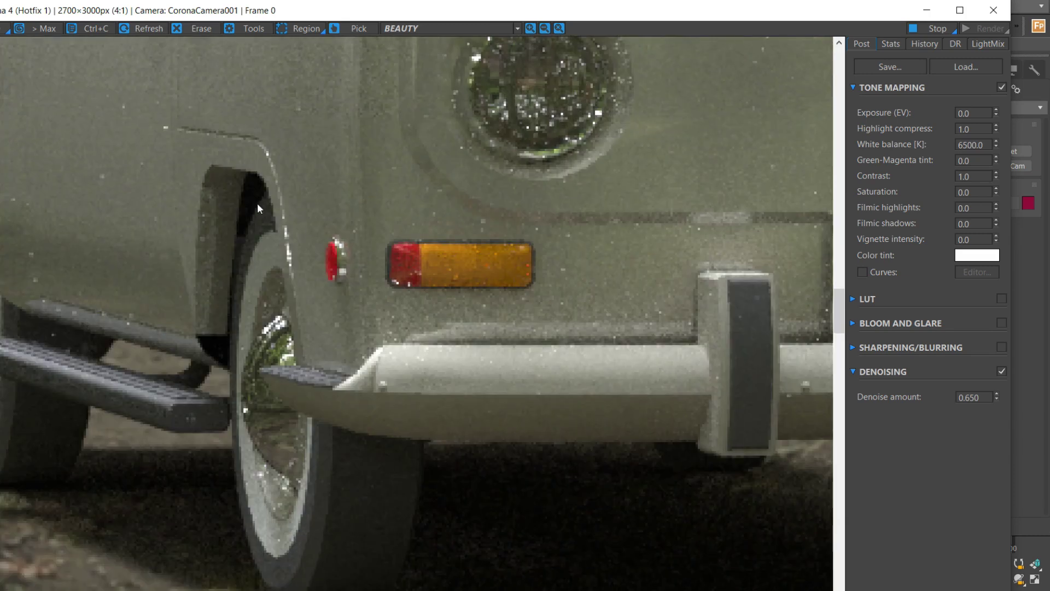
- Inspect the van's side step, front wheel and bumper in close-up against the ground
scroll(257, 203, "down", 3)
scroll(264, 332, "up", 4)
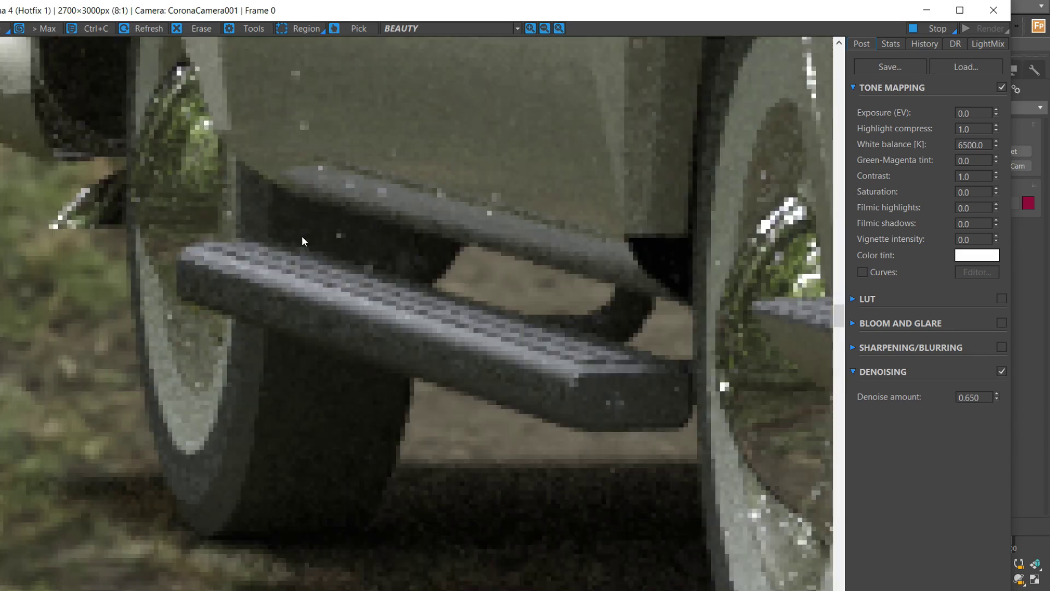
scroll(492, 338, "down", 1)
scroll(565, 327, "down", 2)
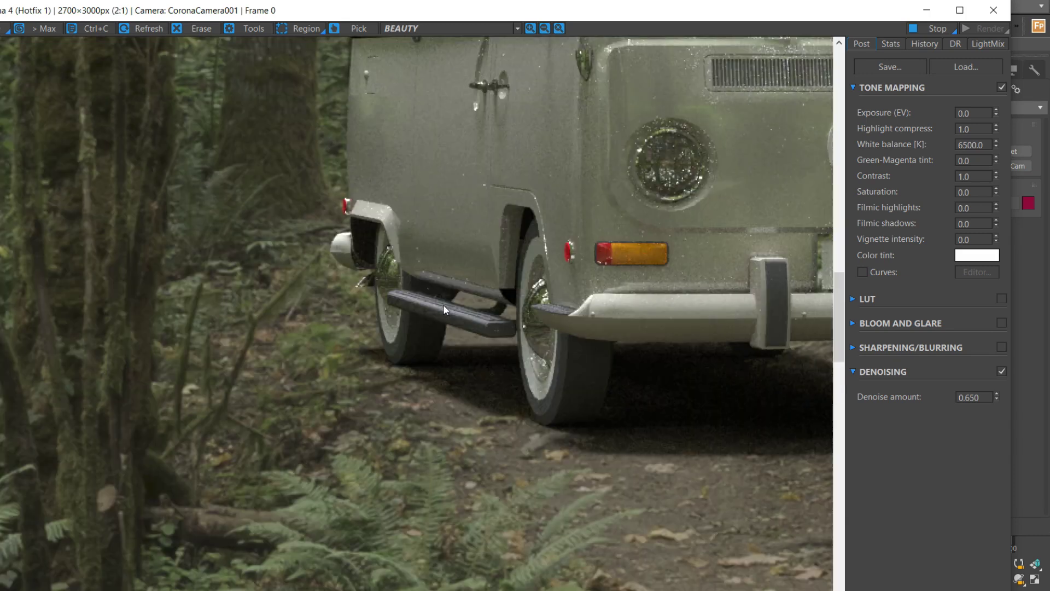
left_click_drag(443, 305, 344, 386)
scroll(586, 339, "up", 1)
left_click_drag(587, 339, 417, 379)
scroll(417, 376, "down", 2)
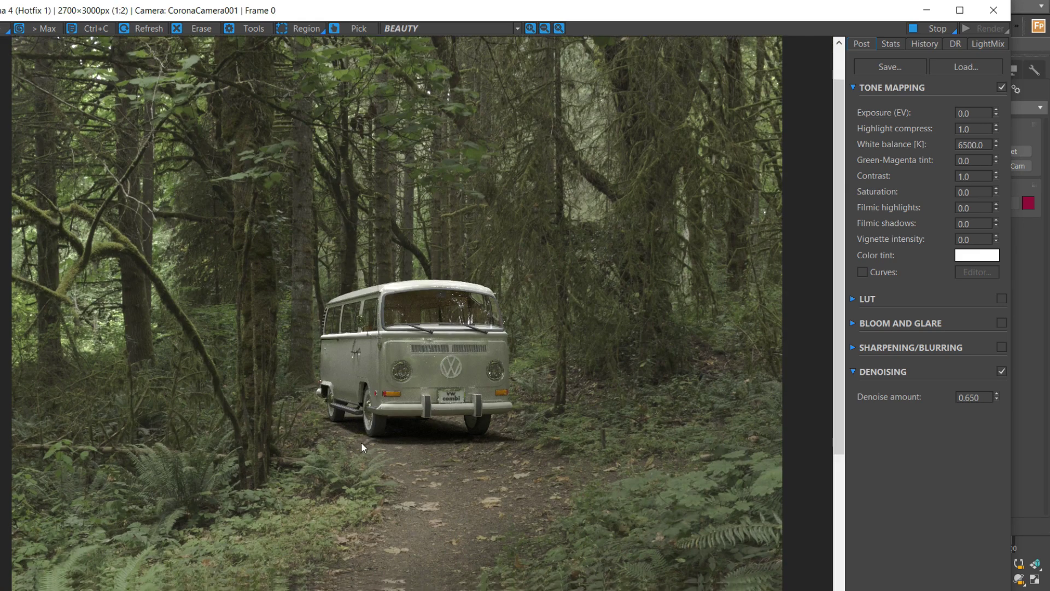
- Review the full render to judge how the van blends into the forest backplate
left_click_drag(361, 442, 410, 316)
scroll(410, 317, "down", 1)
scroll(372, 296, "up", 1)
scroll(373, 295, "down", 1)
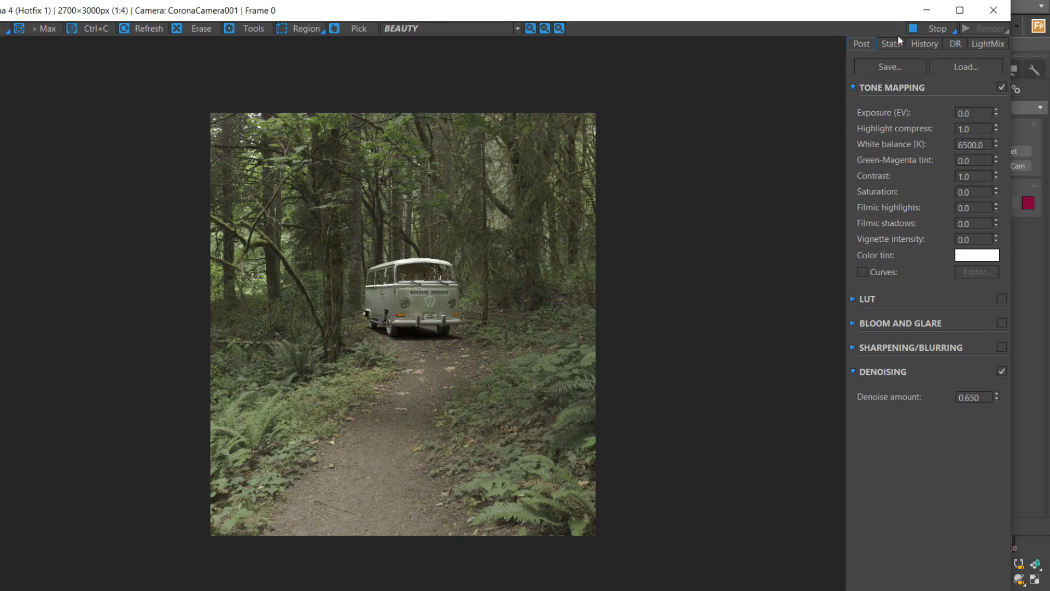
scroll(515, 218, "up", 1)
scroll(508, 229, "down", 1)
scroll(447, 242, "up", 1)
scroll(501, 245, "down", 1)
scroll(426, 287, "up", 1)
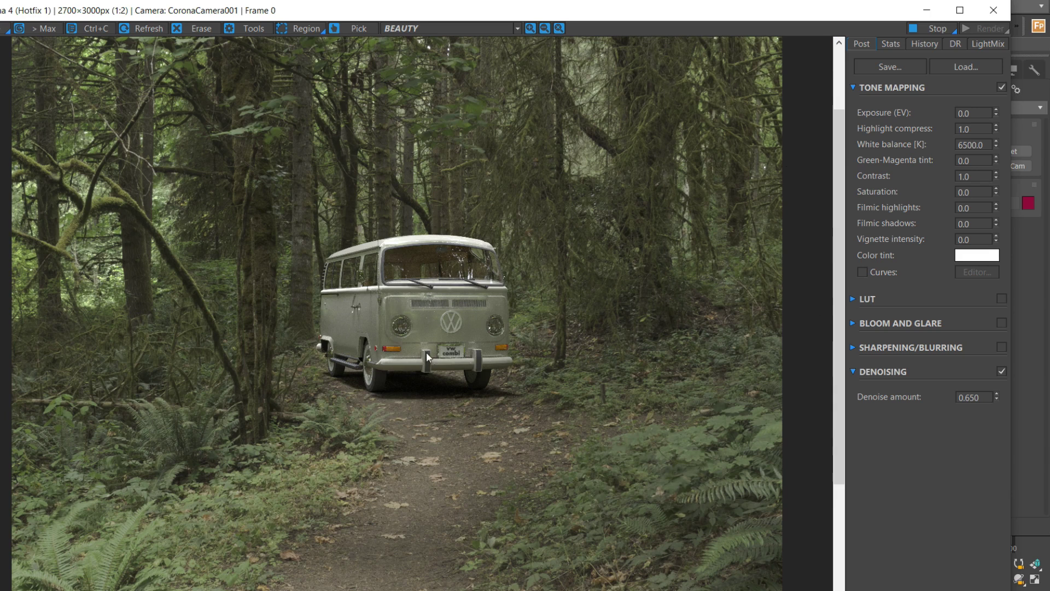
scroll(426, 353, "down", 1)
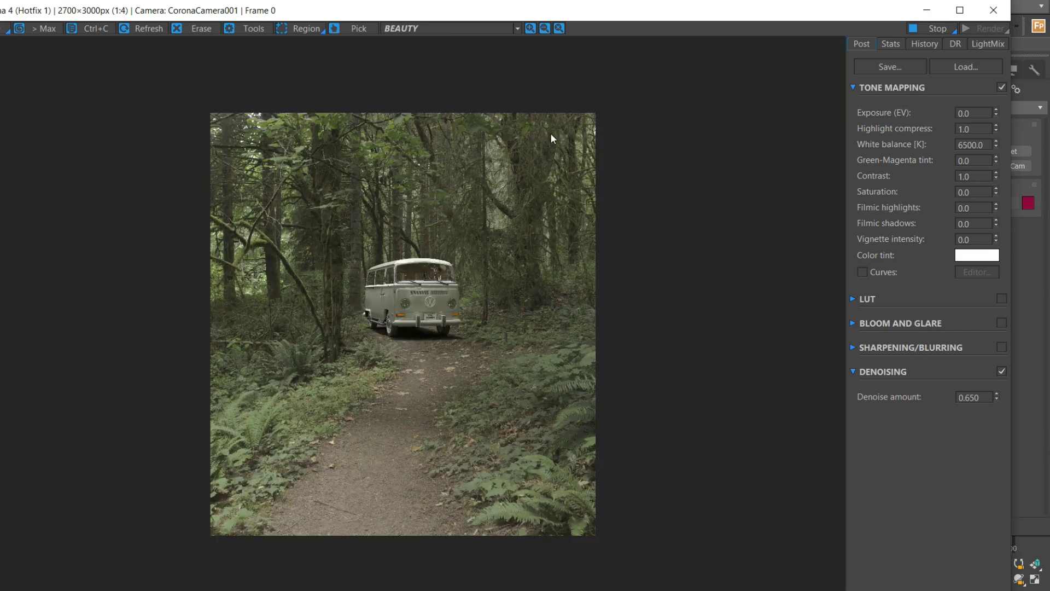
scroll(773, 195, "up", 1)
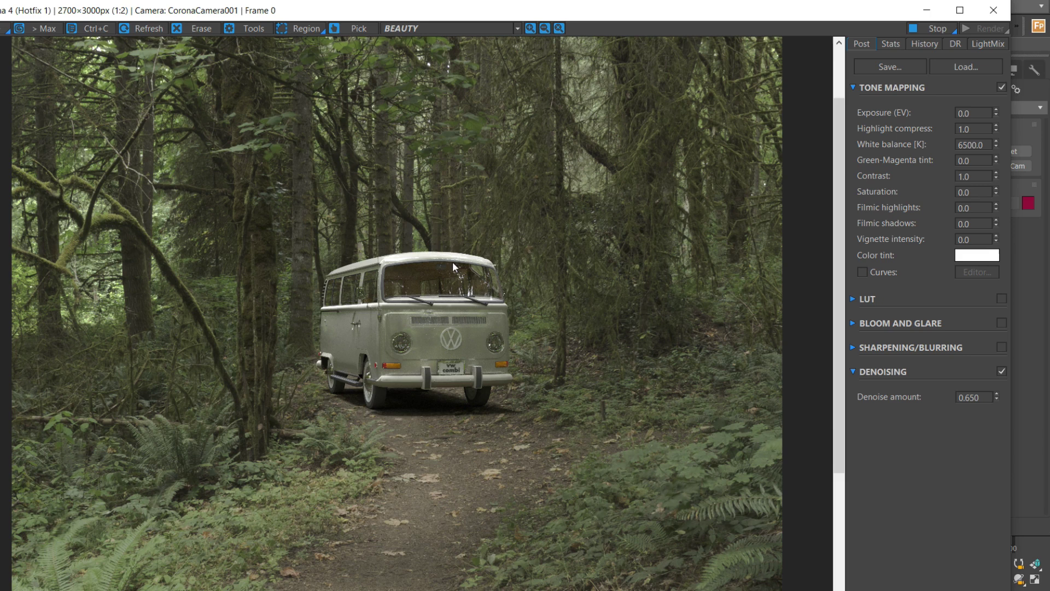
- Raise the exposure to 0.636 and try an extreme highlight compression of 257.456
left_click_drag(996, 112, 1011, 0)
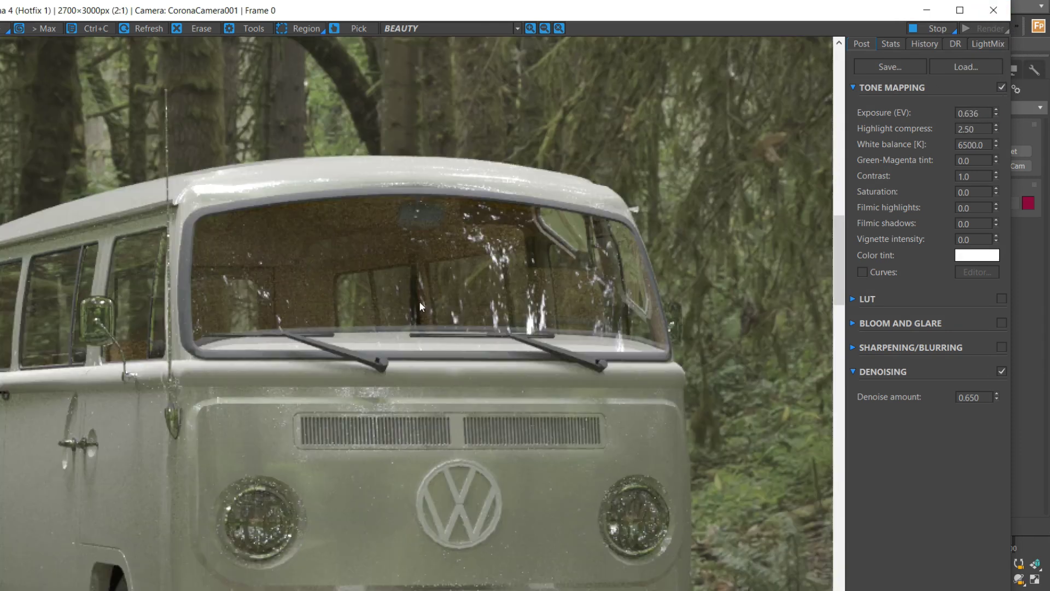
scroll(448, 283, "up", 2)
left_click_drag(996, 129, 1005, 170)
left_click_drag(993, 126, 898, 283)
scroll(512, 401, "down", 1)
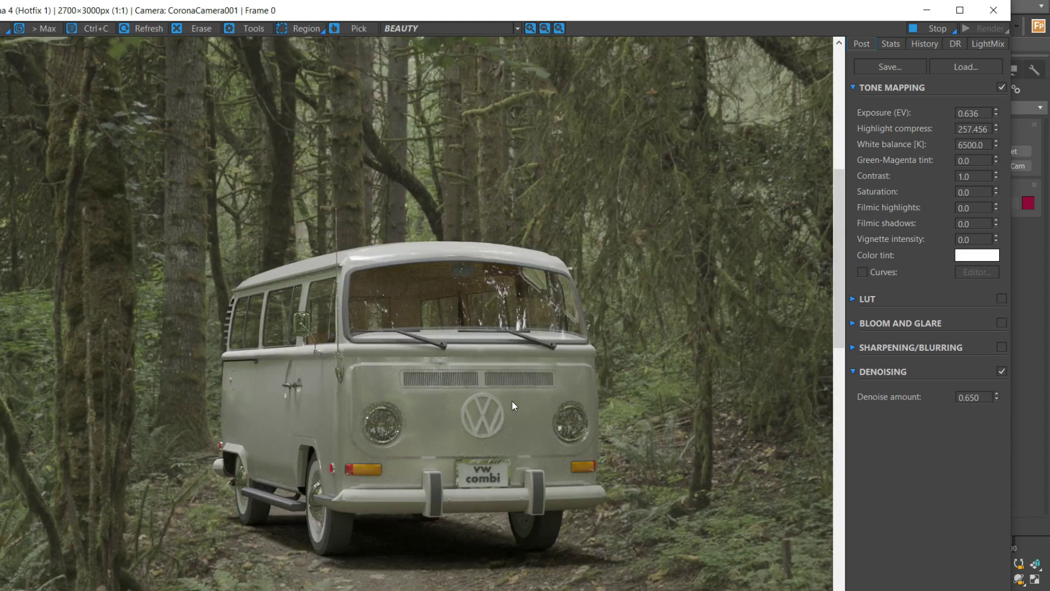
- Set the tone mapping exposure to 0.824 and the highlight compression to 1.950
scroll(516, 373, "down", 1)
left_click_drag(996, 126, 1003, 84)
scroll(466, 263, "up", 1)
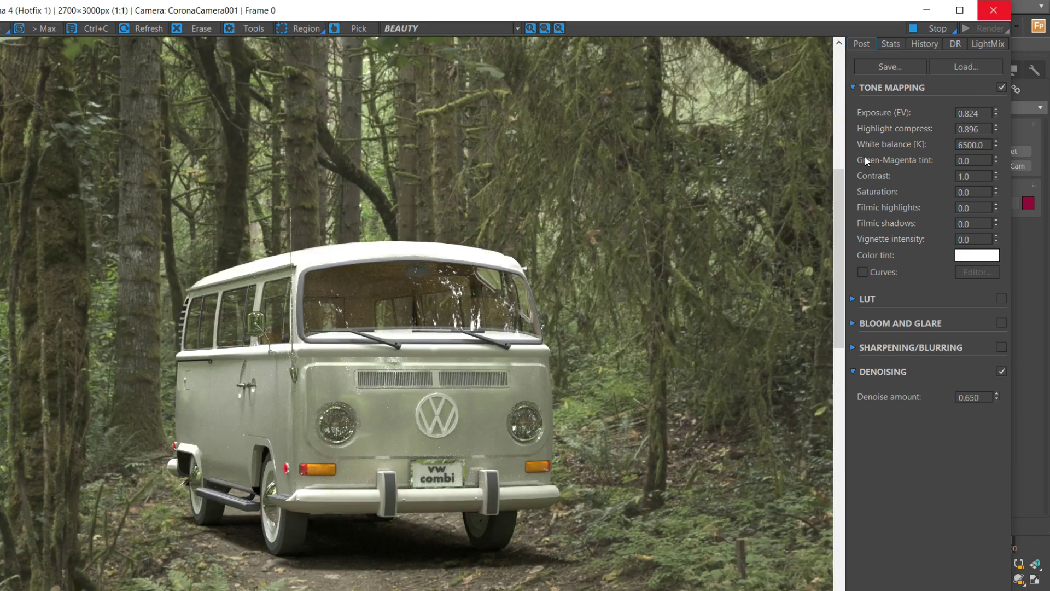
left_click_drag(994, 129, 1015, 19)
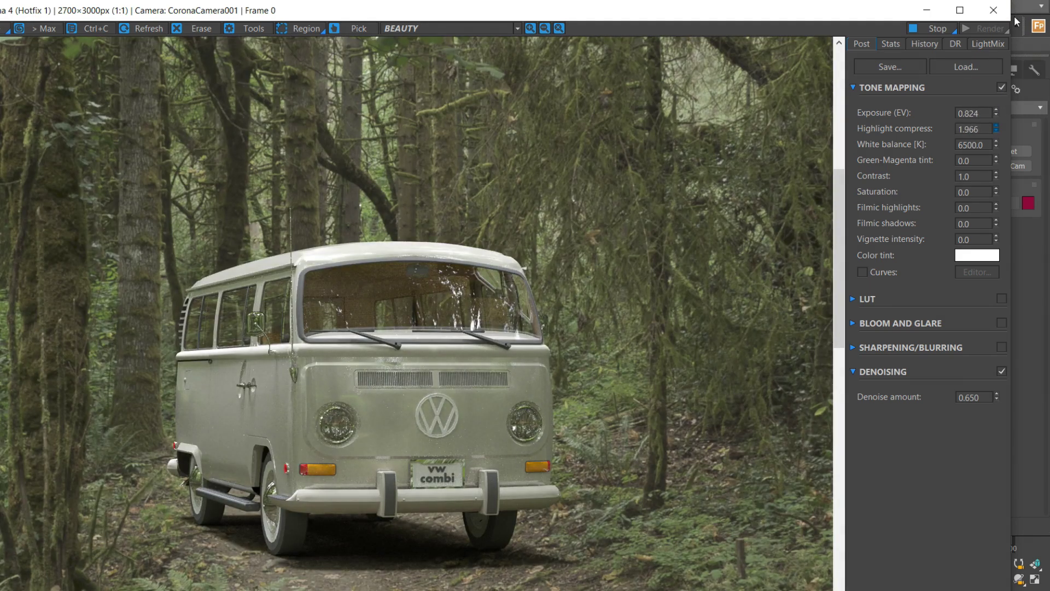
scroll(443, 226, "down", 1)
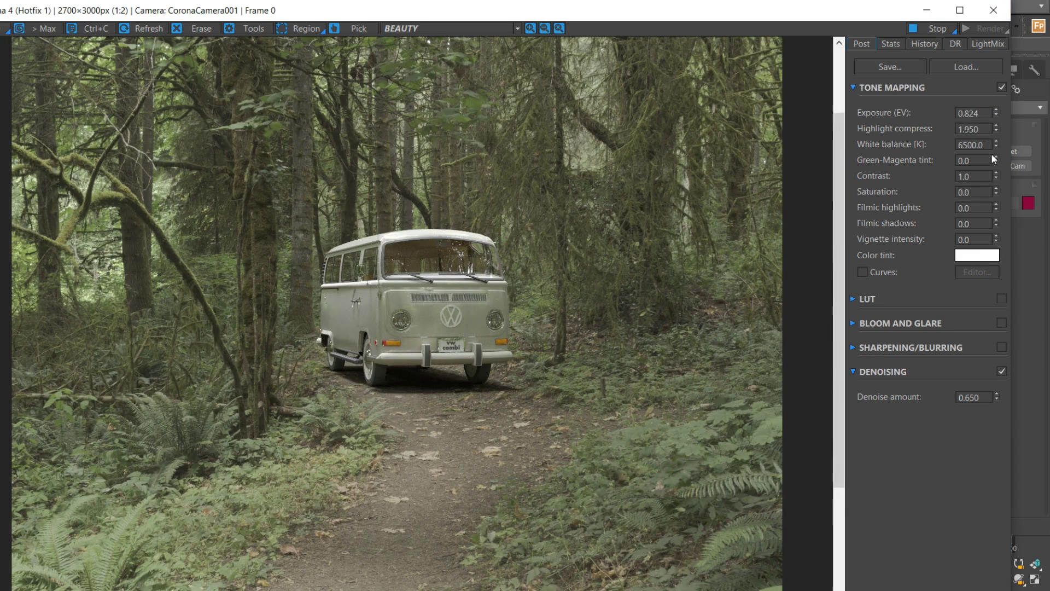
- Set the green-magenta tint to -0.020 and raise the contrast to 5.523, checking the whole image
left_click_drag(993, 158, 1037, 0)
scroll(435, 291, "down", 1)
scroll(435, 291, "up", 1)
scroll(392, 456, "down", 1)
scroll(379, 324, "up", 1)
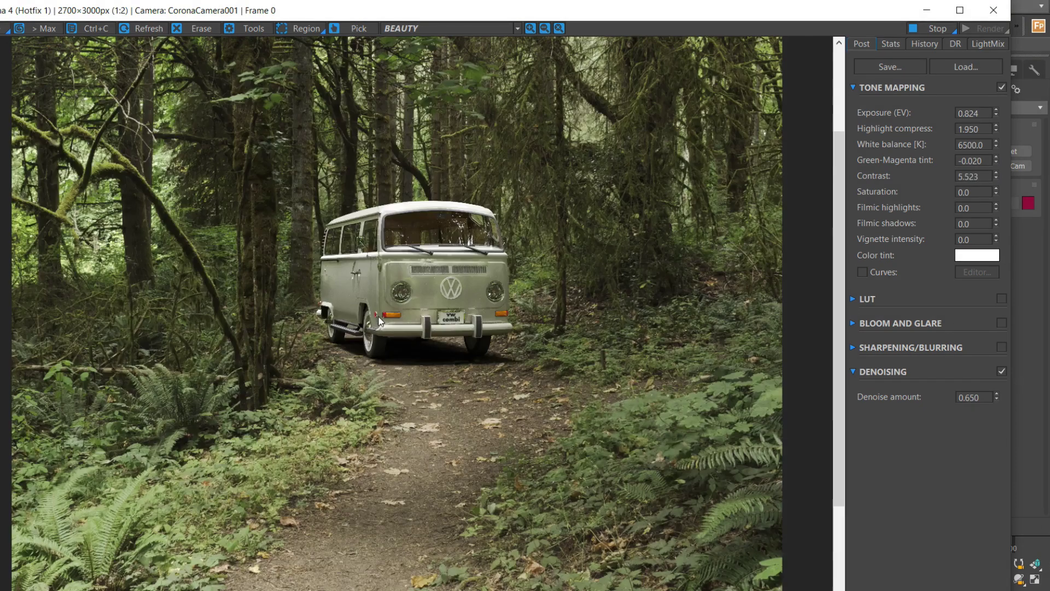
- Reduce the contrast to 4.035 and set the saturation to 0.072
left_click_drag(996, 176, 1008, 232)
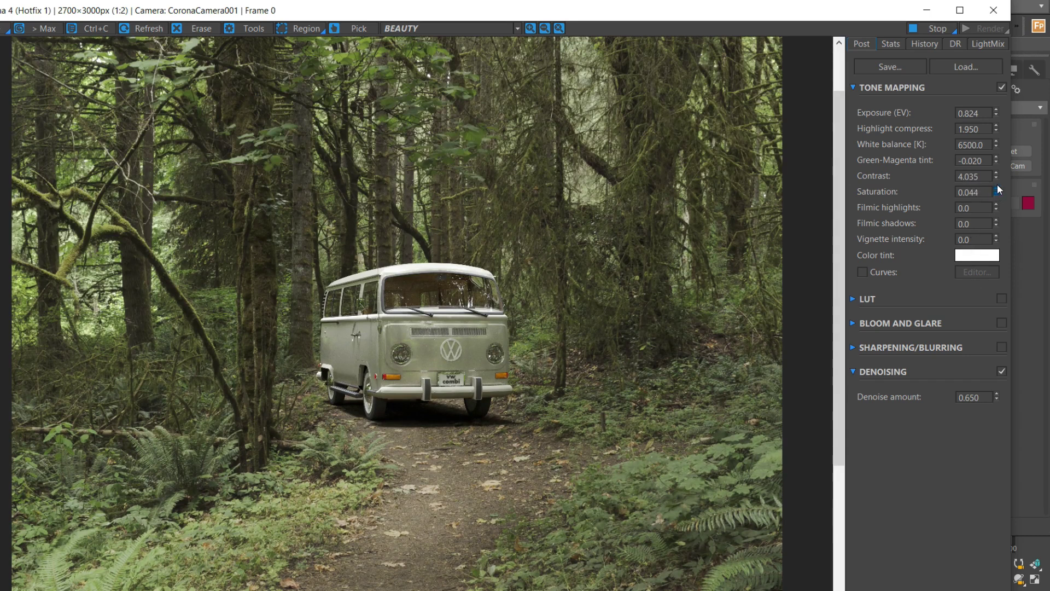
left_click_drag(997, 181, 997, 178)
scroll(661, 310, "down", 1)
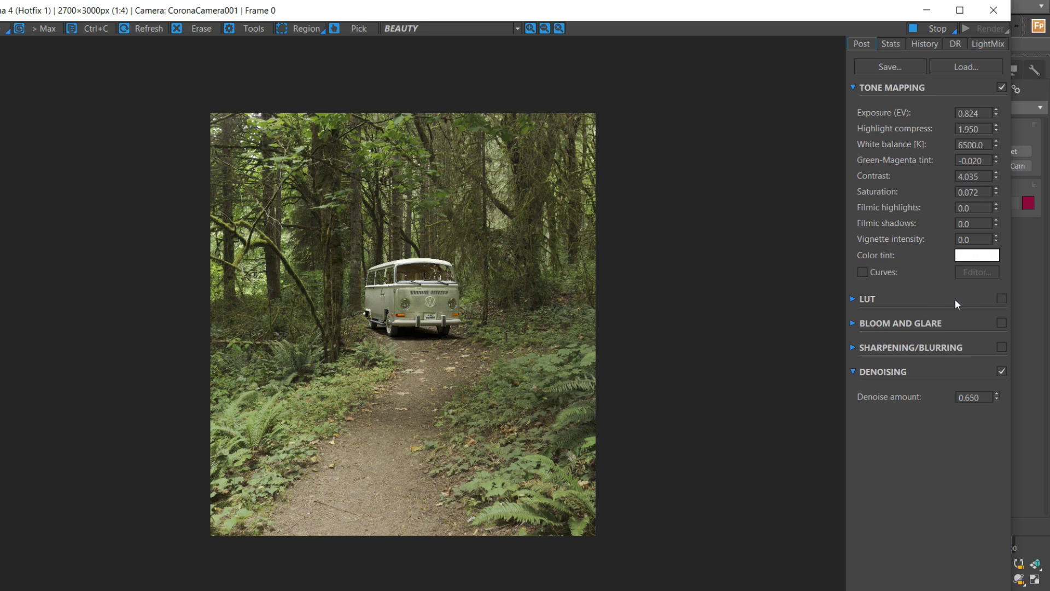
- Enable the LUT with Adanmq_Advantix_100 and compare its look on the van and the full image
left_click(854, 299)
scroll(419, 339, "up", 1)
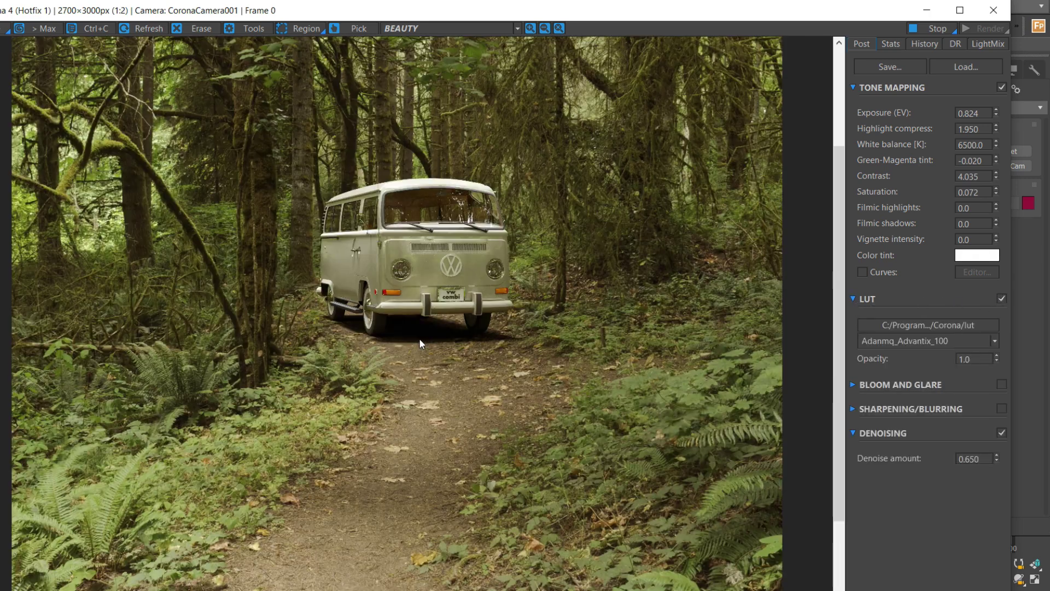
scroll(519, 211, "up", 1)
scroll(500, 282, "down", 1)
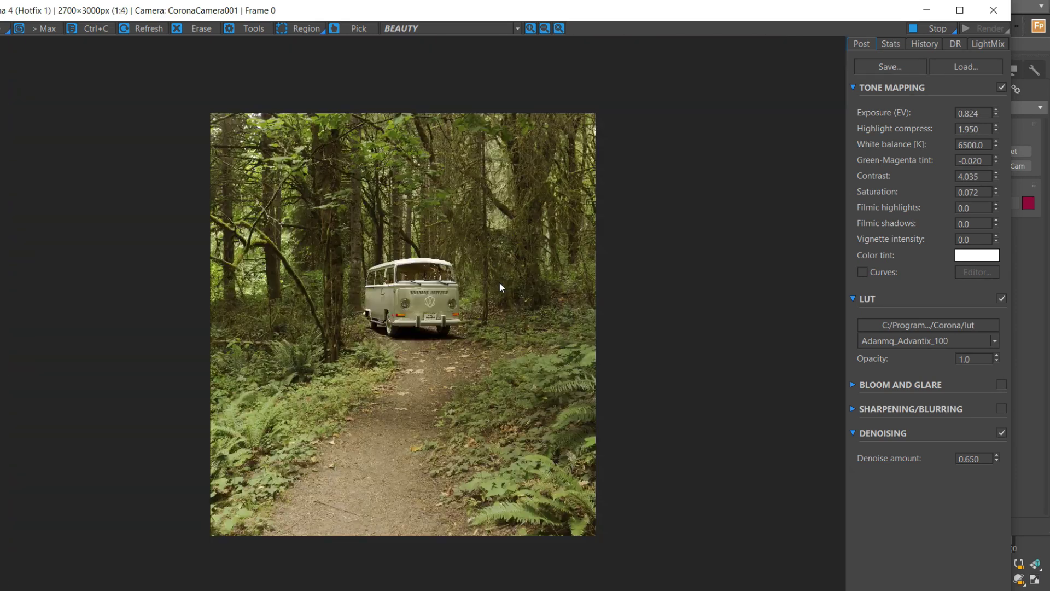
scroll(449, 284, "up", 1)
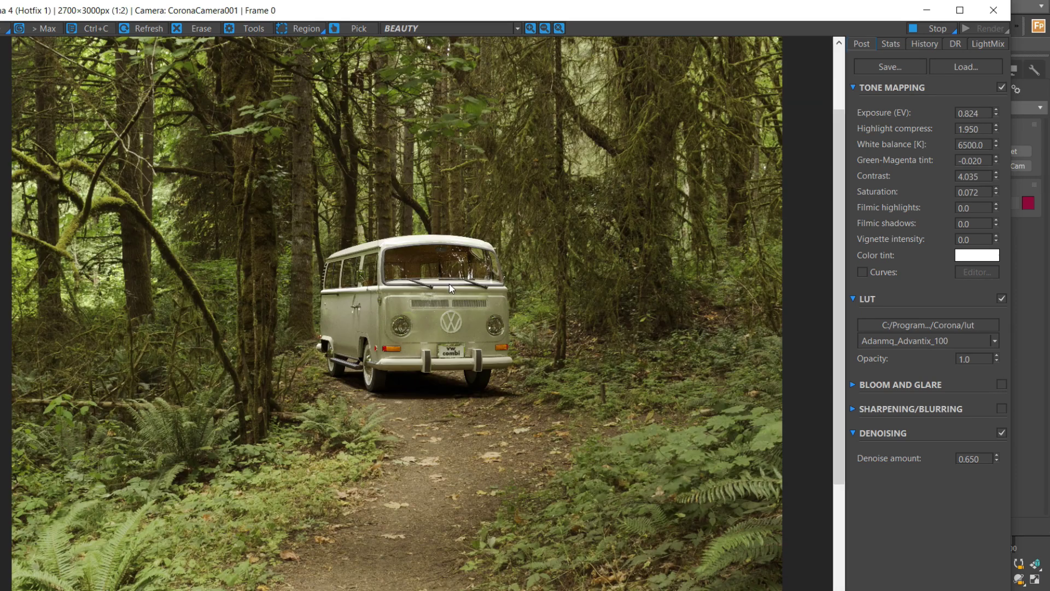
- Try out several LUT presets and apply Adanmq_Contraste_Soft to the render
left_click(935, 341)
key("Down")
key("Down")
key("Down")
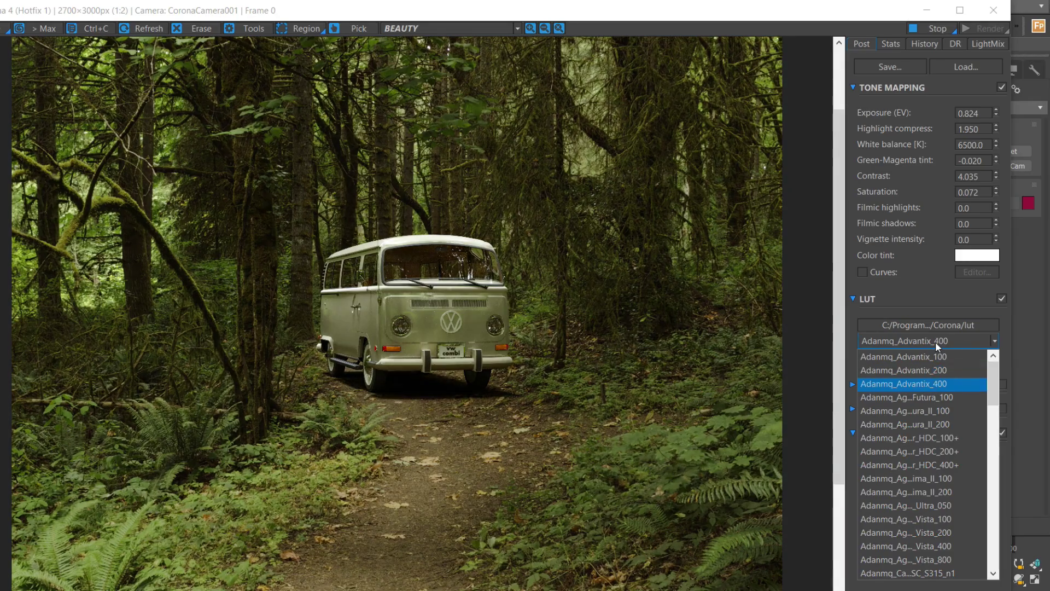
key("Up")
key("Return")
key("Down")
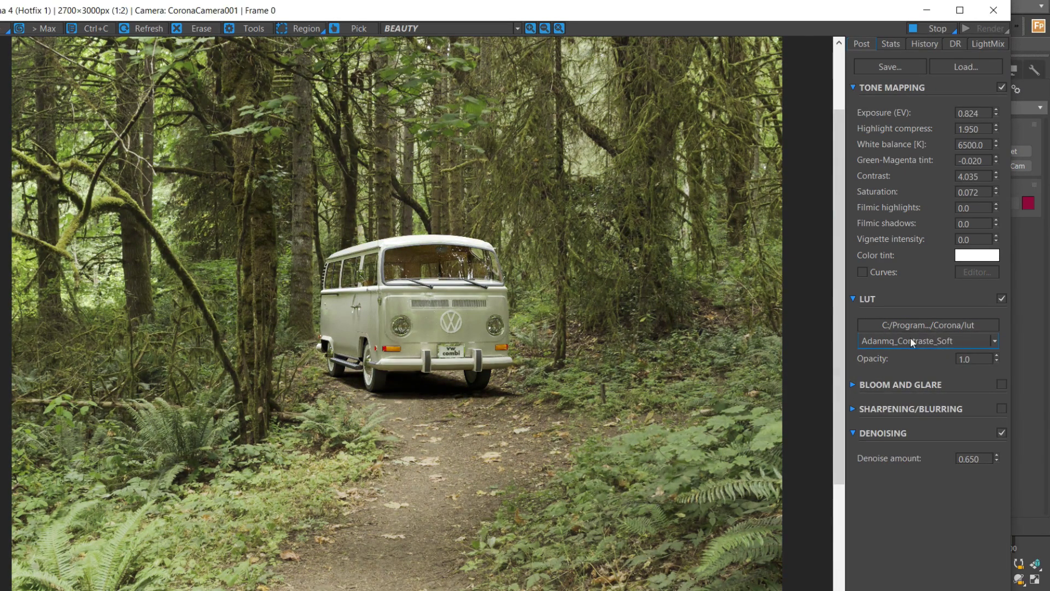
scroll(547, 342, "down", 2)
scroll(465, 355, "up", 2)
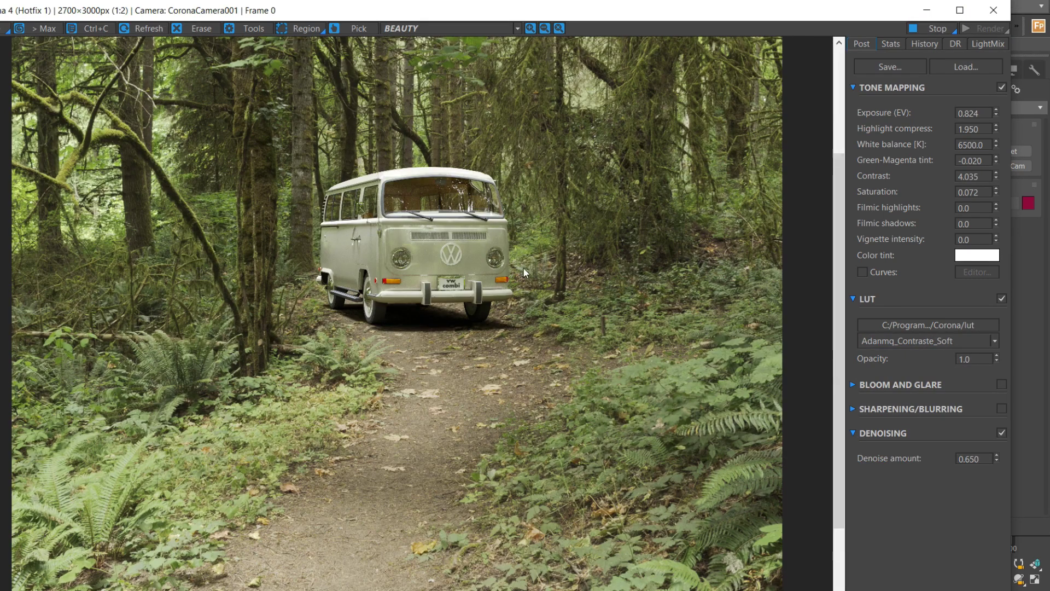
- Enable Bloom and Glare, reveal its settings and inspect the effect on the van's roof and headlight
left_click_drag(523, 267, 527, 329)
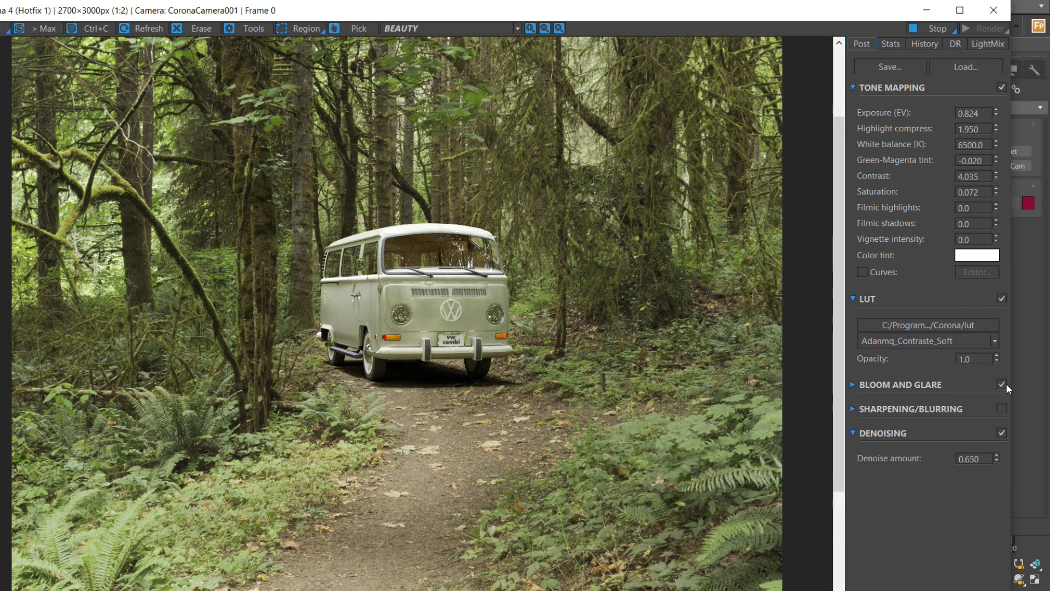
scroll(431, 234, "up", 2)
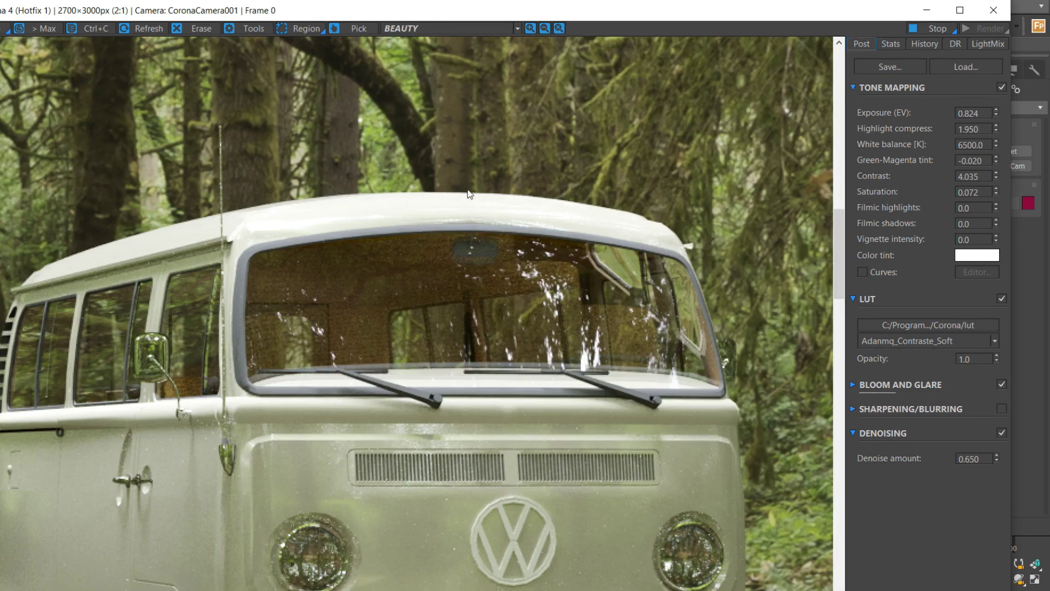
scroll(472, 188, "up", 1)
scroll(572, 251, "down", 1)
scroll(539, 258, "down", 1)
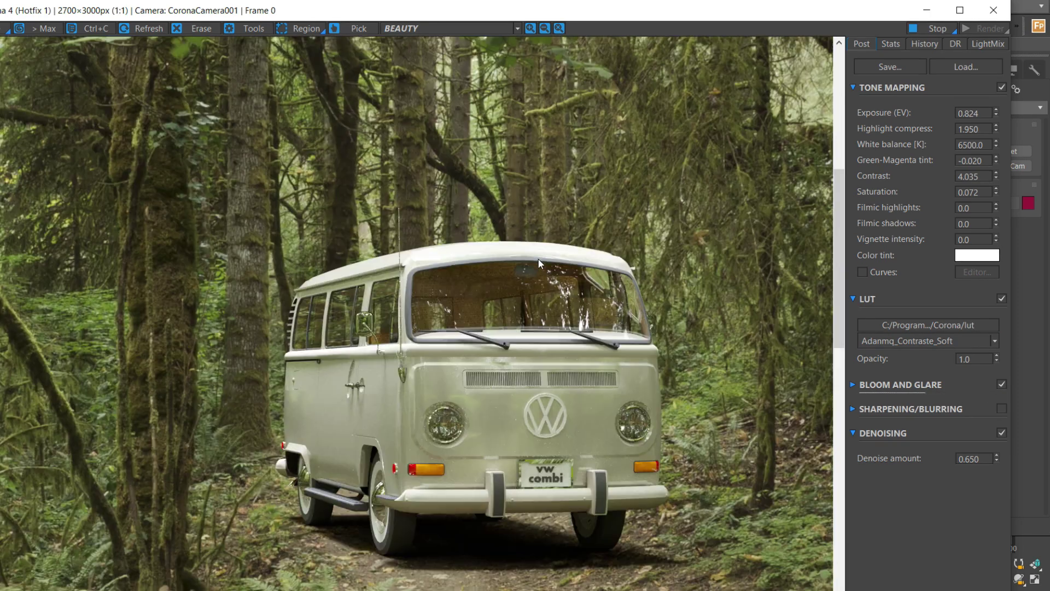
scroll(525, 383, "up", 1)
scroll(333, 429, "up", 1)
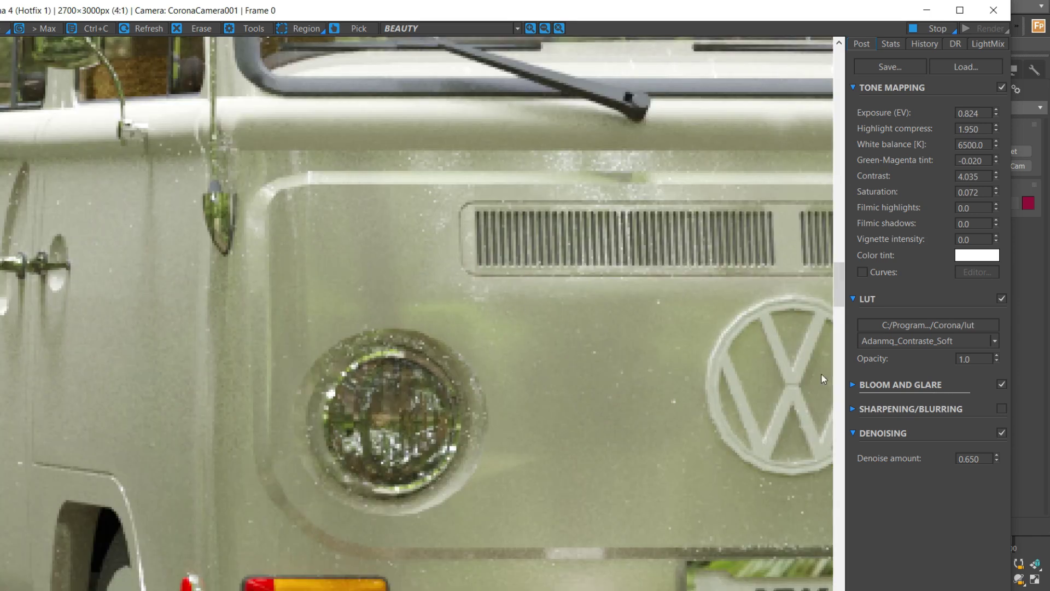
left_click(854, 385)
scroll(386, 365, "up", 2)
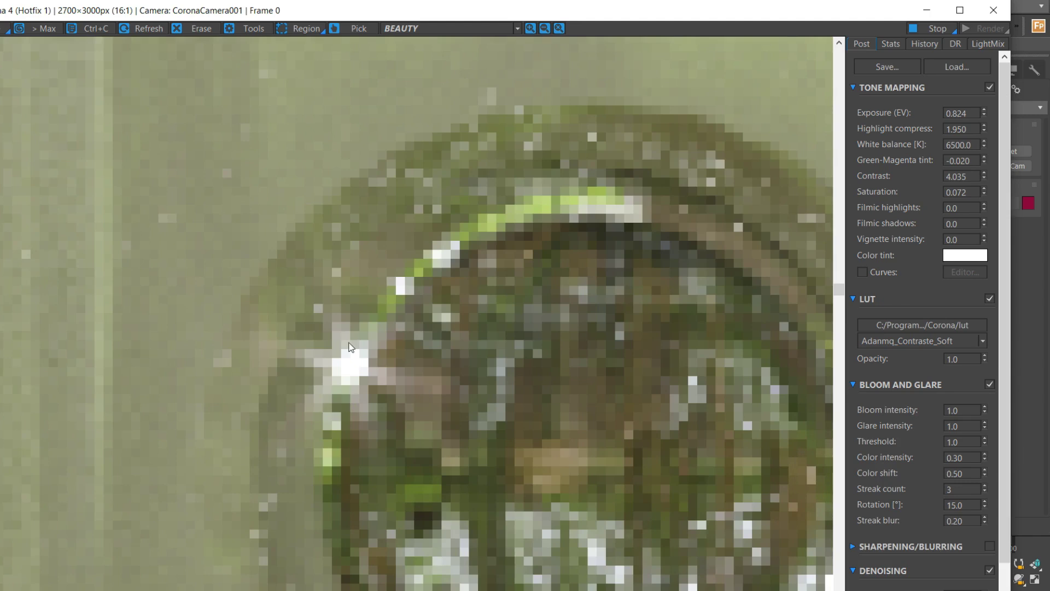
- Compare the headlight glare close up with the full van image and collapse the Bloom and Glare settings
scroll(350, 345, "down", 4)
scroll(350, 328, "up", 2)
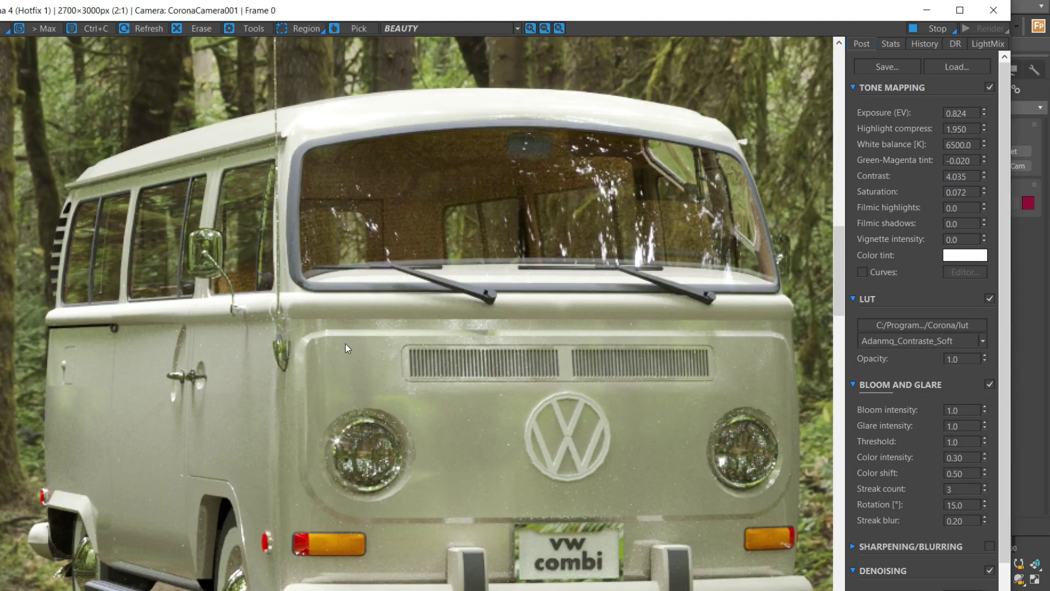
scroll(553, 100, "down", 2)
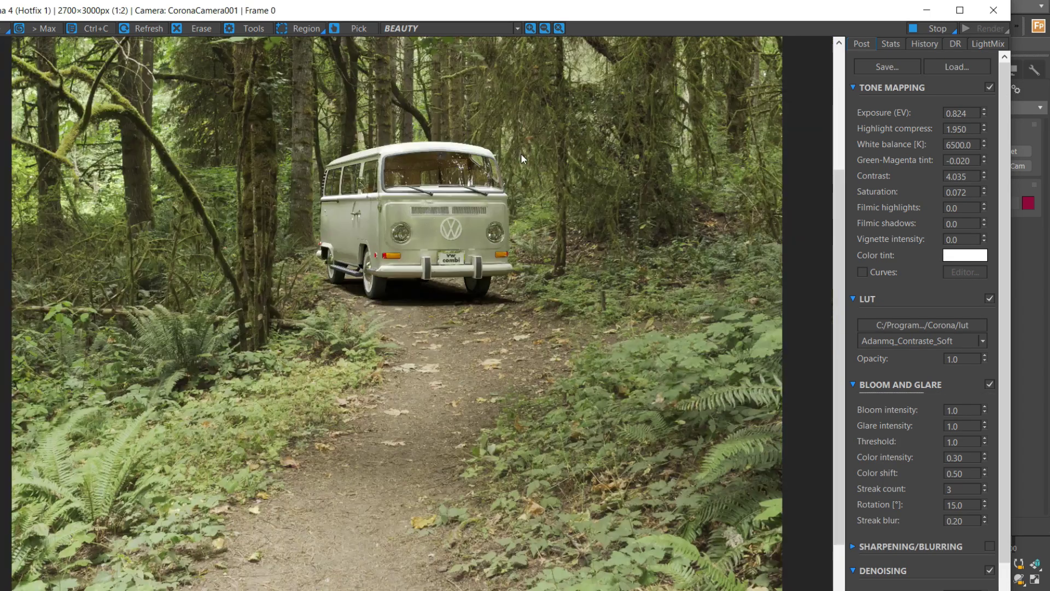
left_click(855, 385)
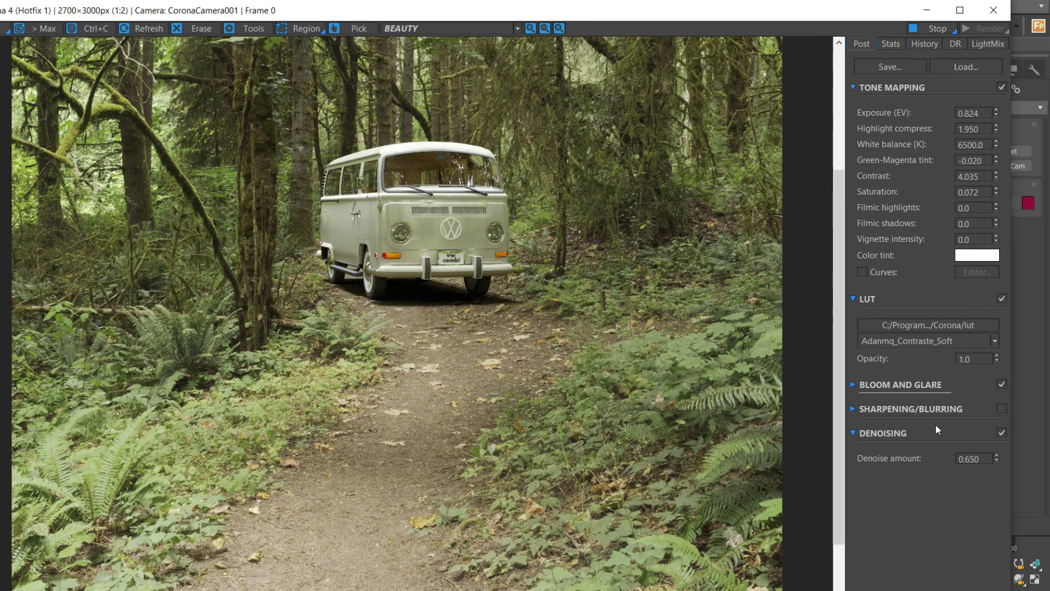
- Enable Sharpening/Blurring, set the sharpen amount to 5.284 and check the effect on the fern leaves
left_click(853, 409)
scroll(690, 402, "up", 3)
scroll(689, 402, "up", 2)
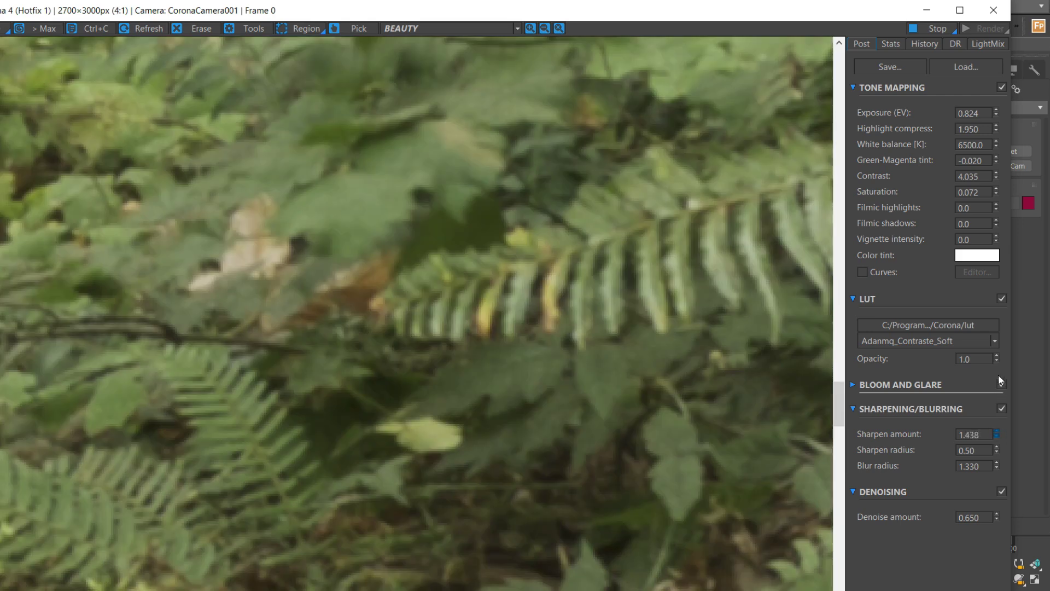
scroll(437, 220, "down", 5)
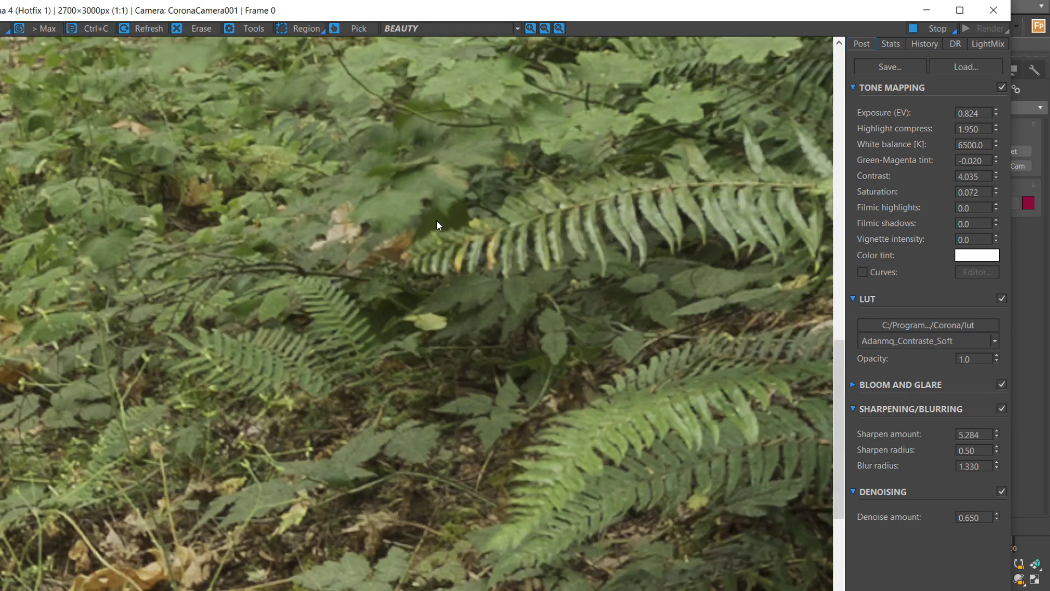
- Examine the sharpened render at several magnifications, focusing on the van's body, wheels, ground shadow and blending with the forest
scroll(416, 317, "up", 1)
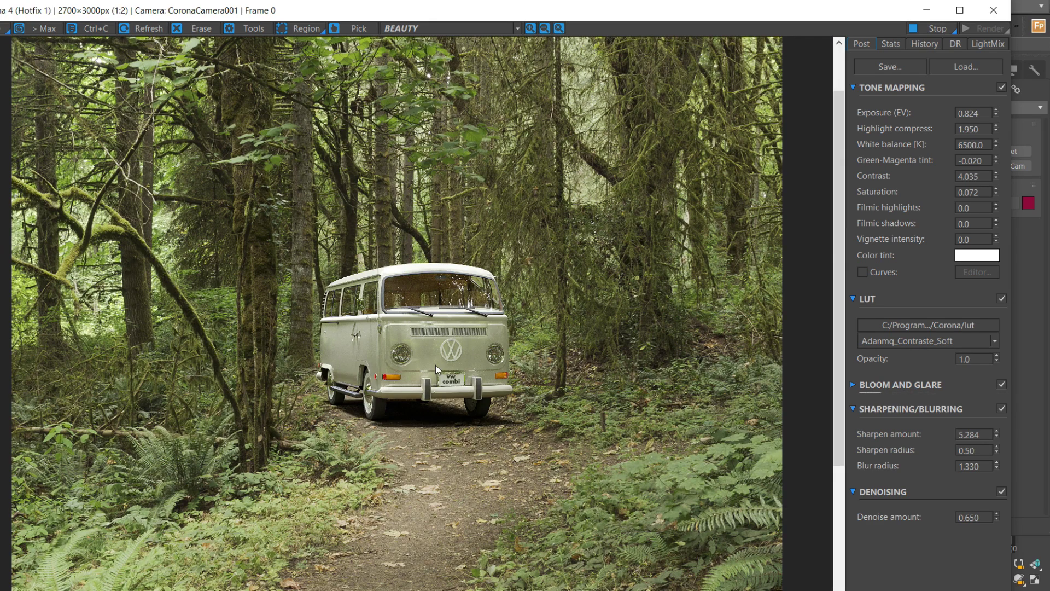
scroll(435, 366, "up", 1)
scroll(463, 227, "up", 1)
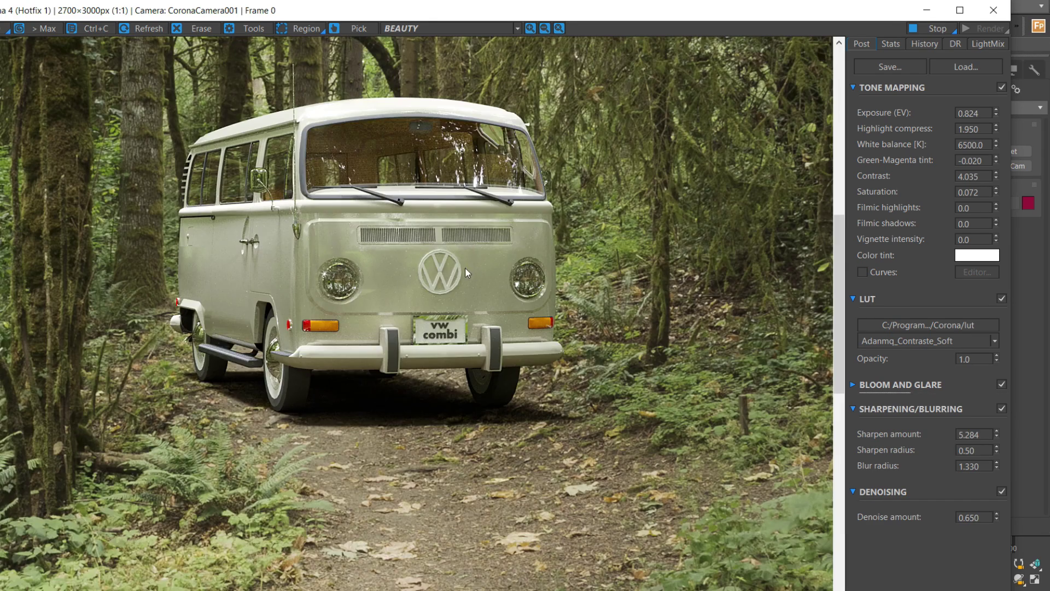
scroll(465, 271, "down", 1)
scroll(377, 320, "down", 1)
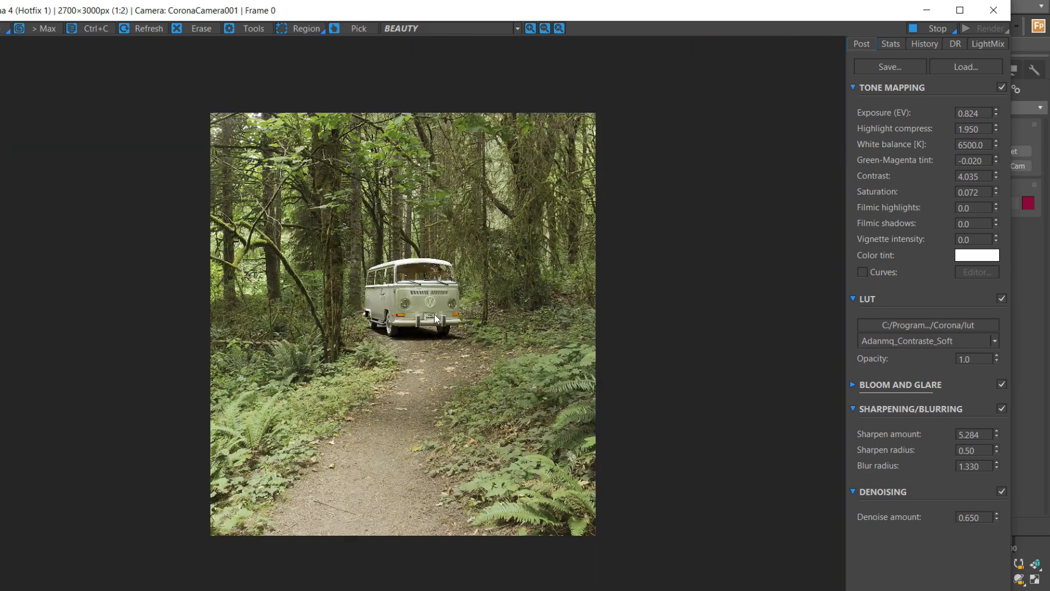
scroll(435, 314, "up", 1)
left_click_drag(434, 314, 434, 422)
scroll(558, 369, "up", 1)
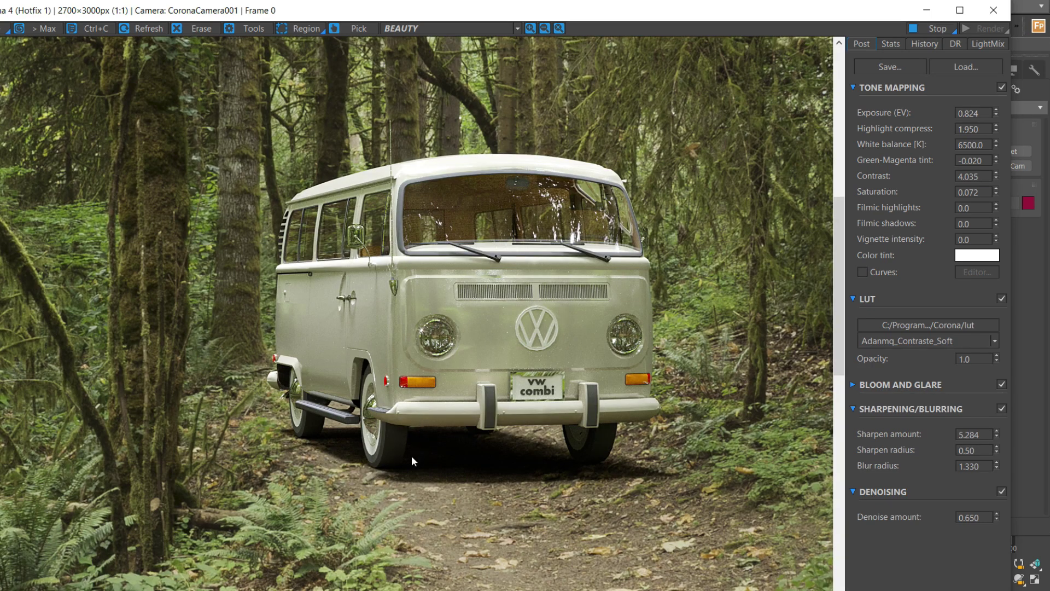
scroll(412, 457, "up", 1)
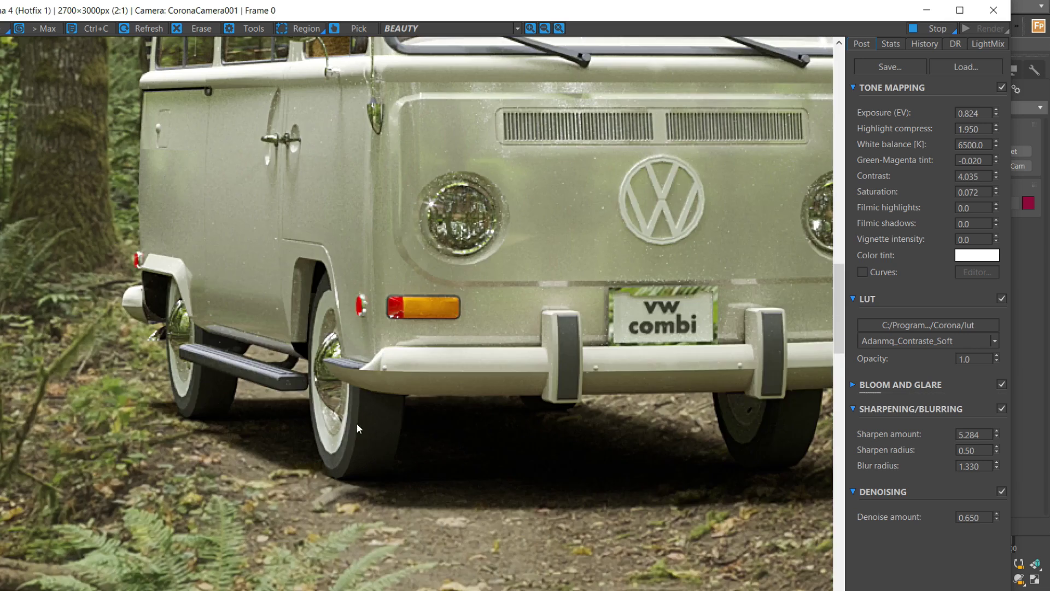
scroll(355, 422, "down", 1)
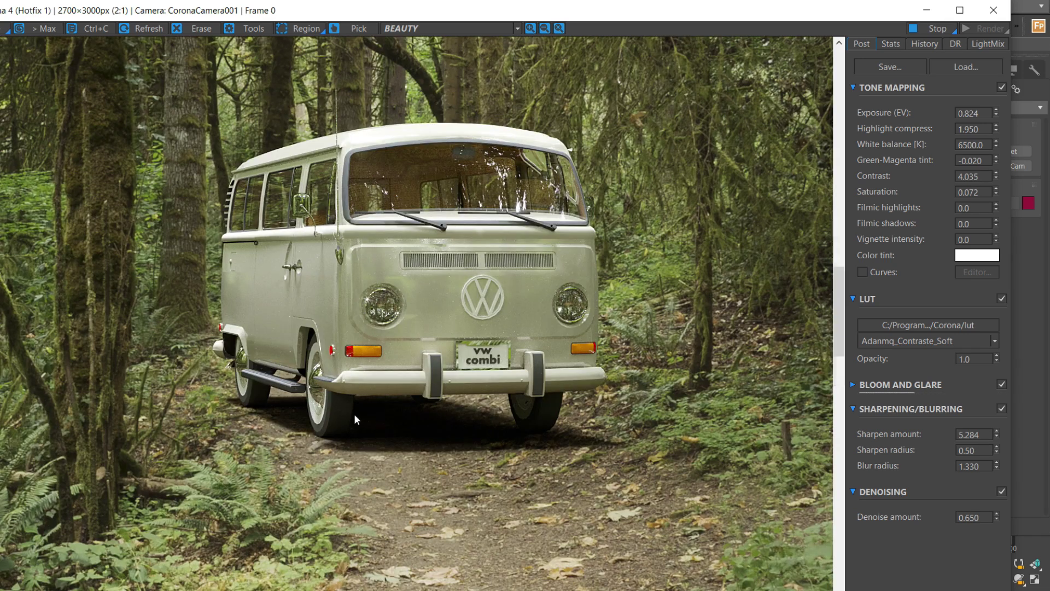
scroll(354, 419, "up", 1)
scroll(285, 406, "down", 2)
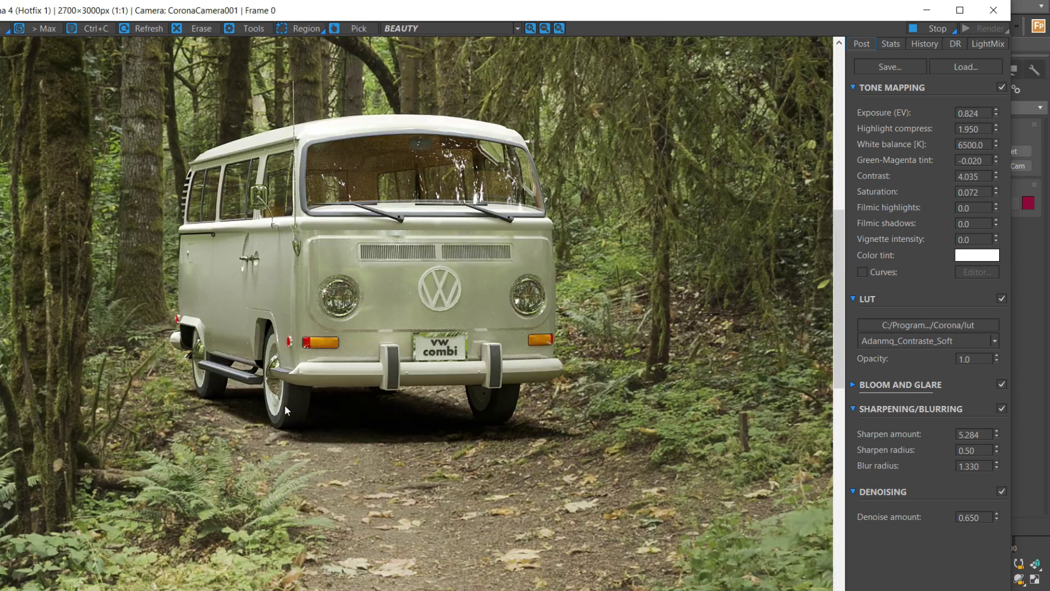
scroll(448, 353, "down", 1)
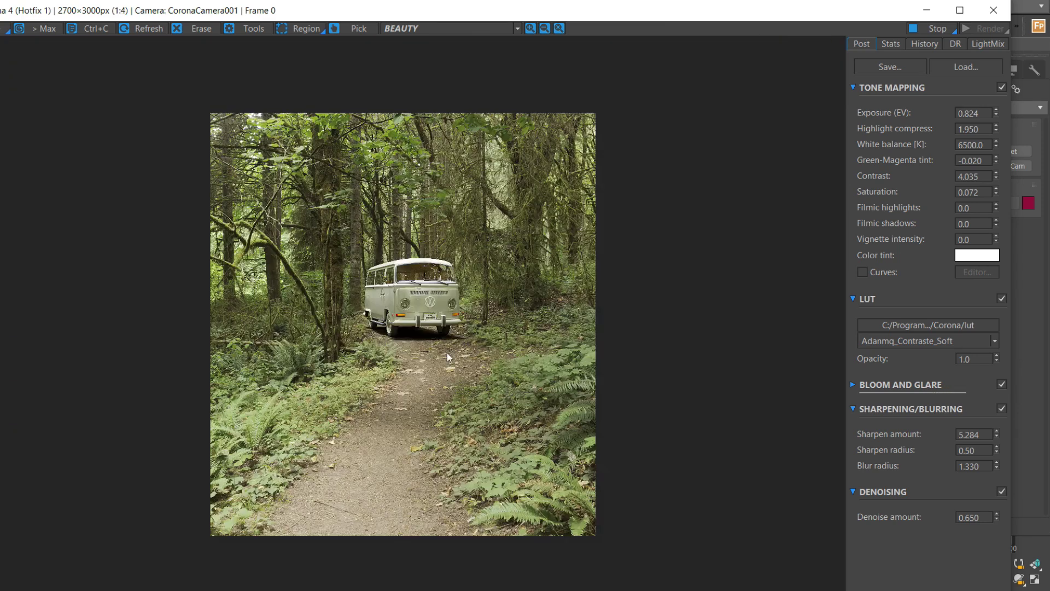
scroll(515, 271, "up", 3)
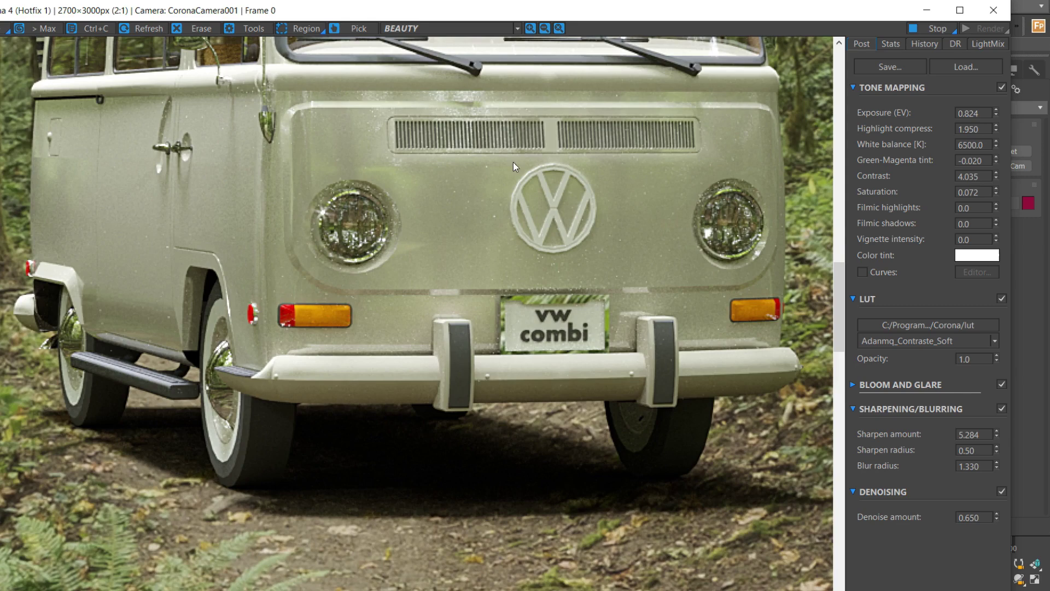
scroll(428, 278, "down", 1)
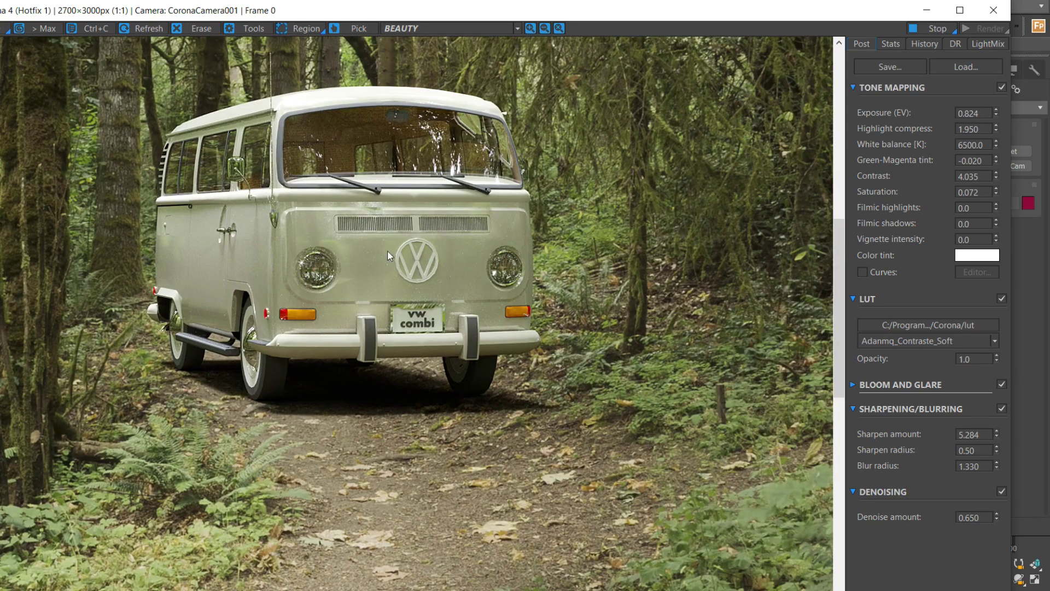
scroll(375, 248, "down", 1)
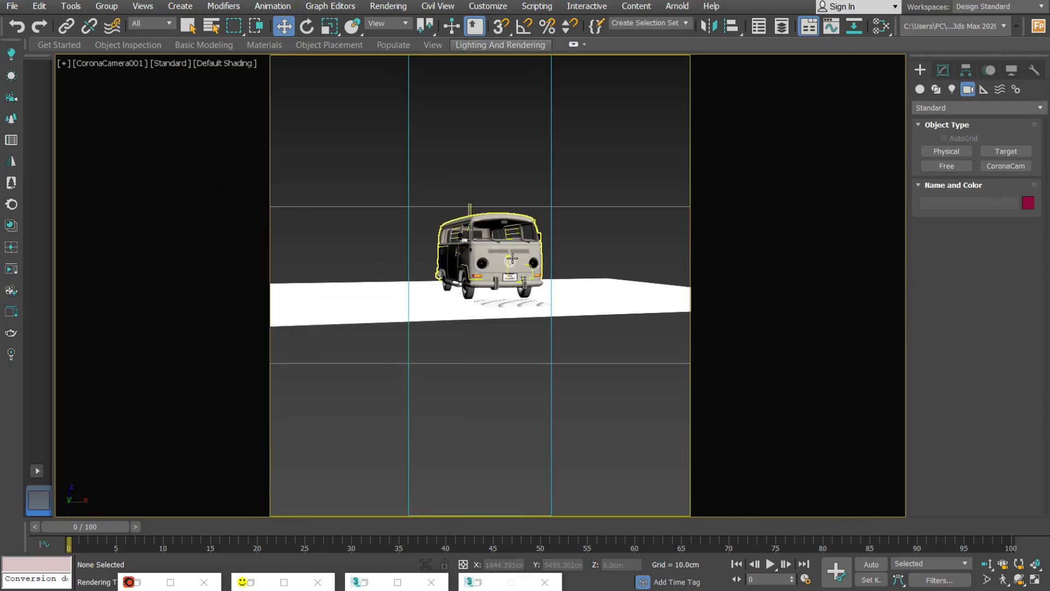
- Sample the van's front emblem material into the Slate Material Editor, set its reflection level to 1.0 and adjust the reflection colour
key("m")
left_click(688, 190)
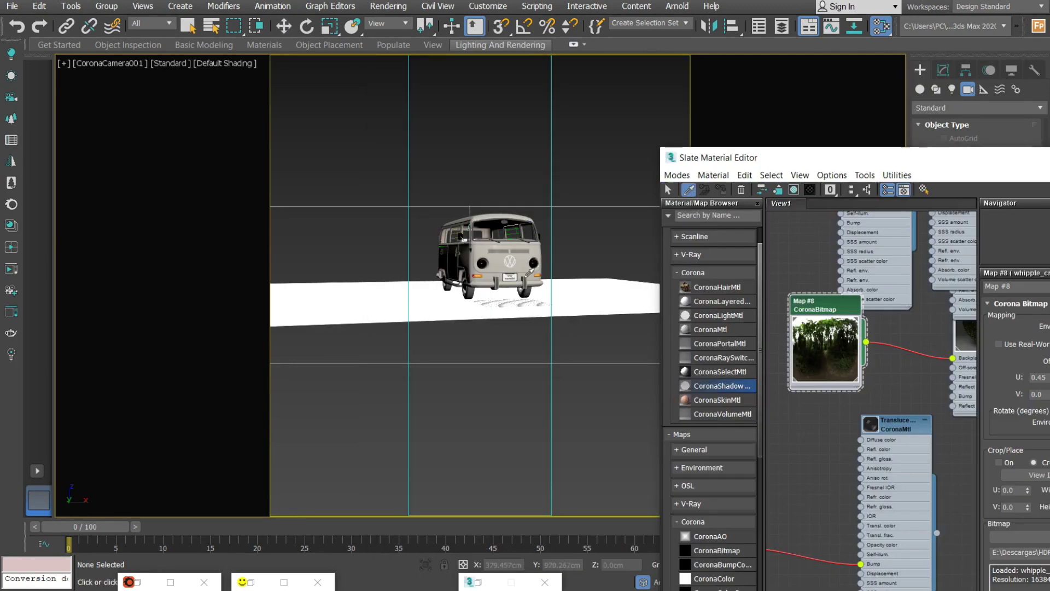
left_click(514, 261)
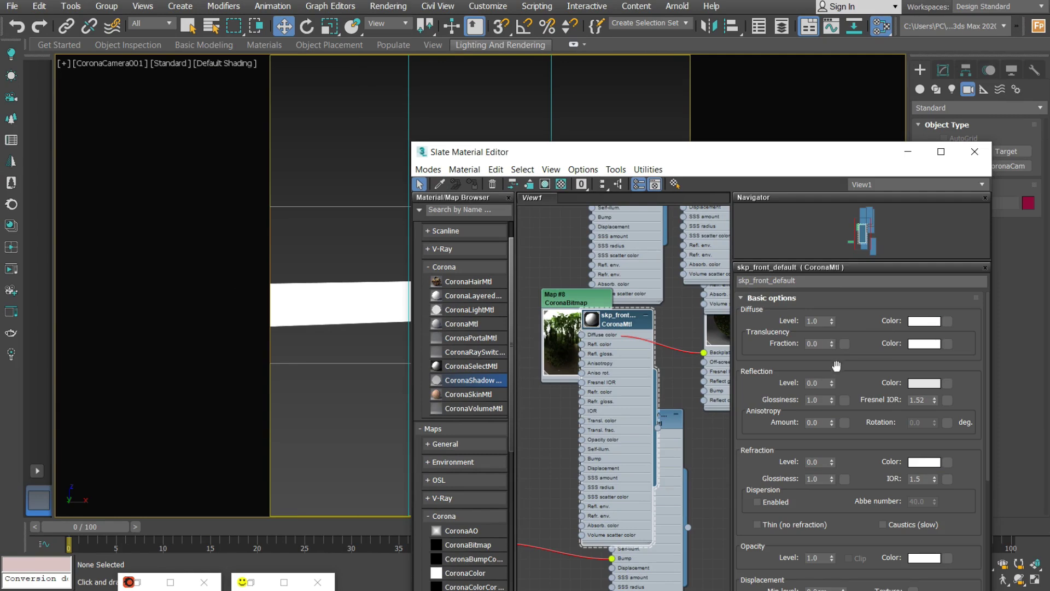
left_click_drag(832, 383, 833, 356)
left_click(914, 384)
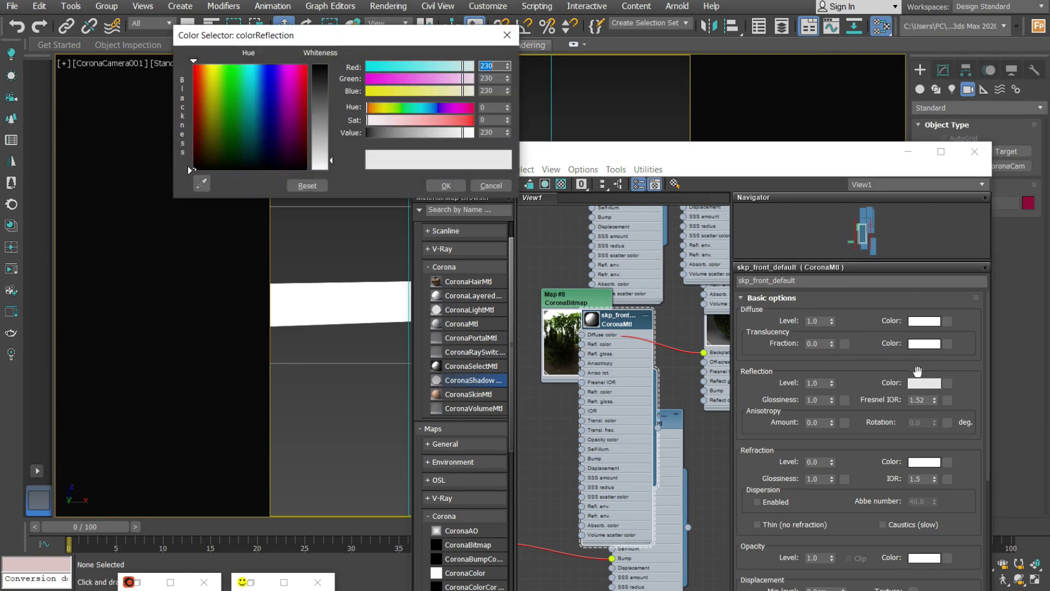
left_click(445, 185)
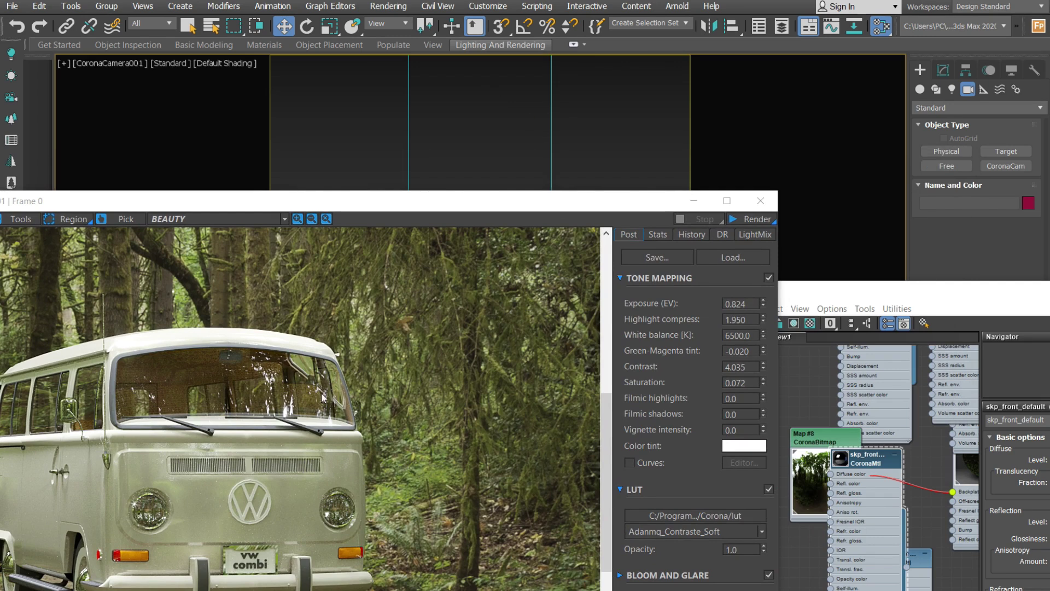
- Turn off clearing the VFB between renders in the Corona system render settings
scroll(187, 388, "down", 2)
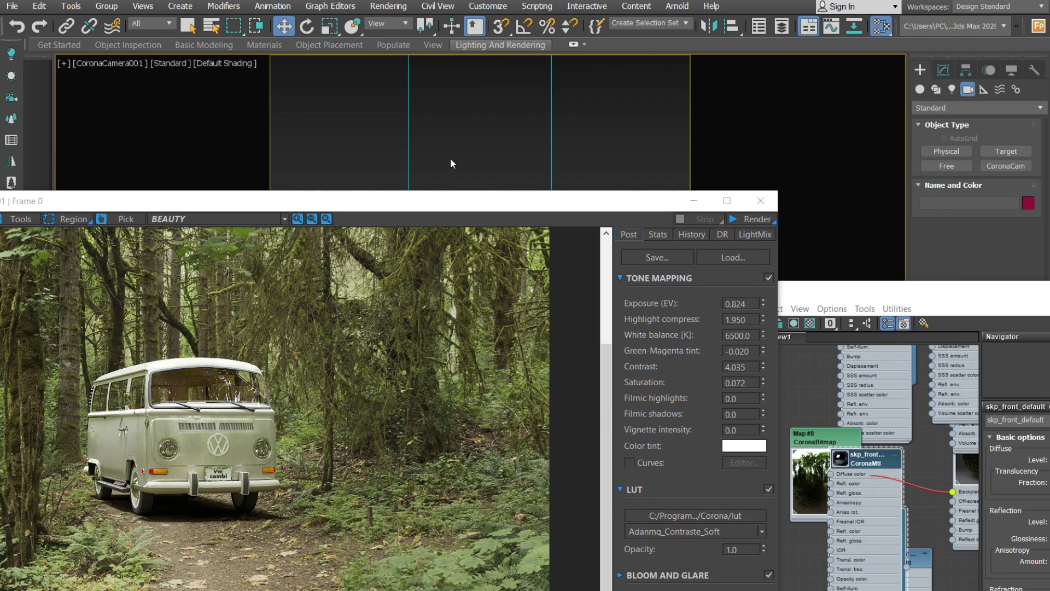
key("F10")
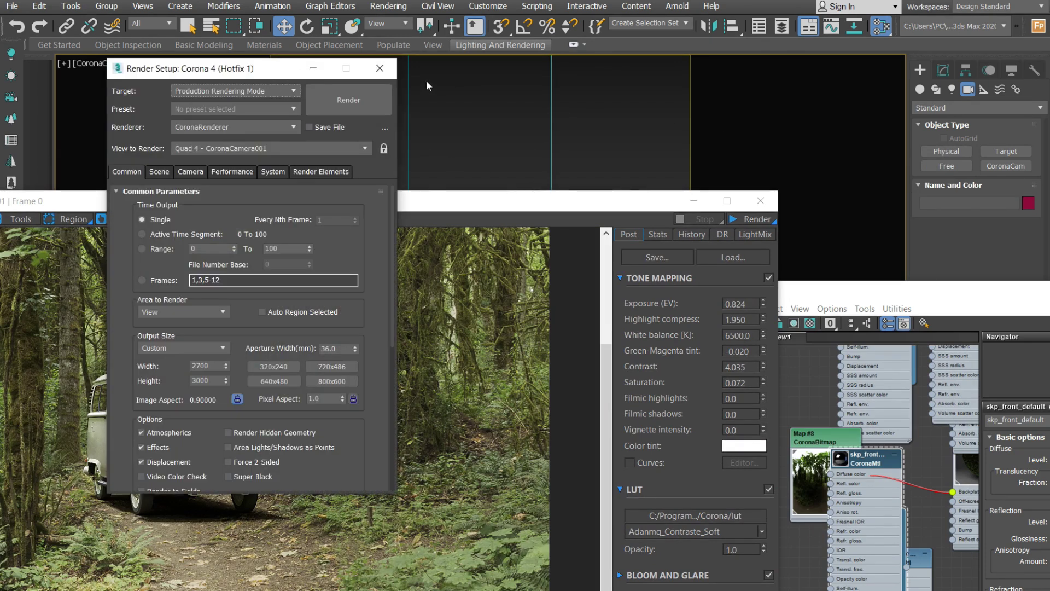
left_click_drag(218, 68, 526, 99)
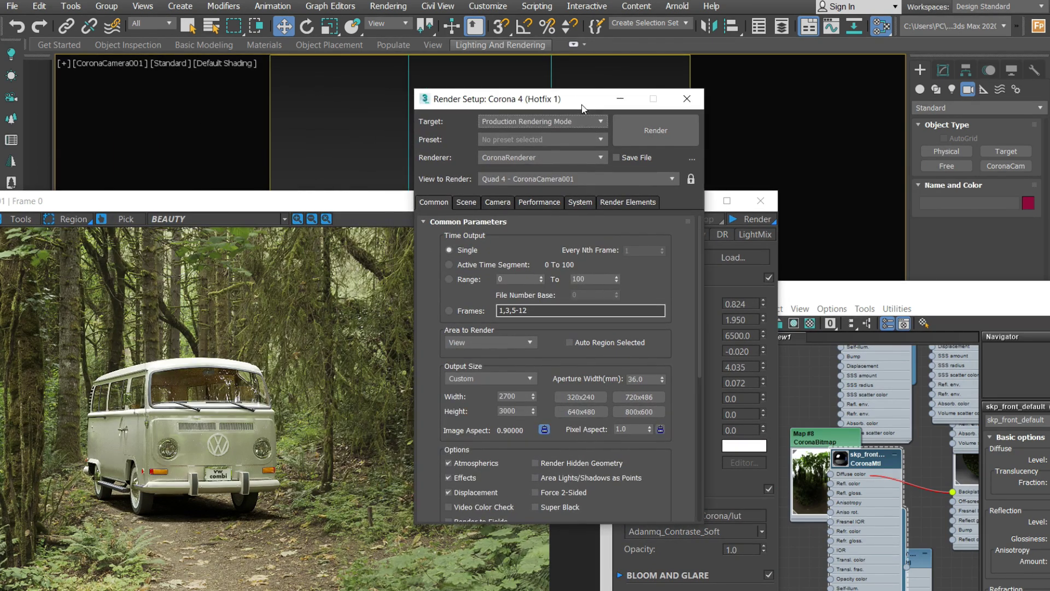
left_click(578, 202)
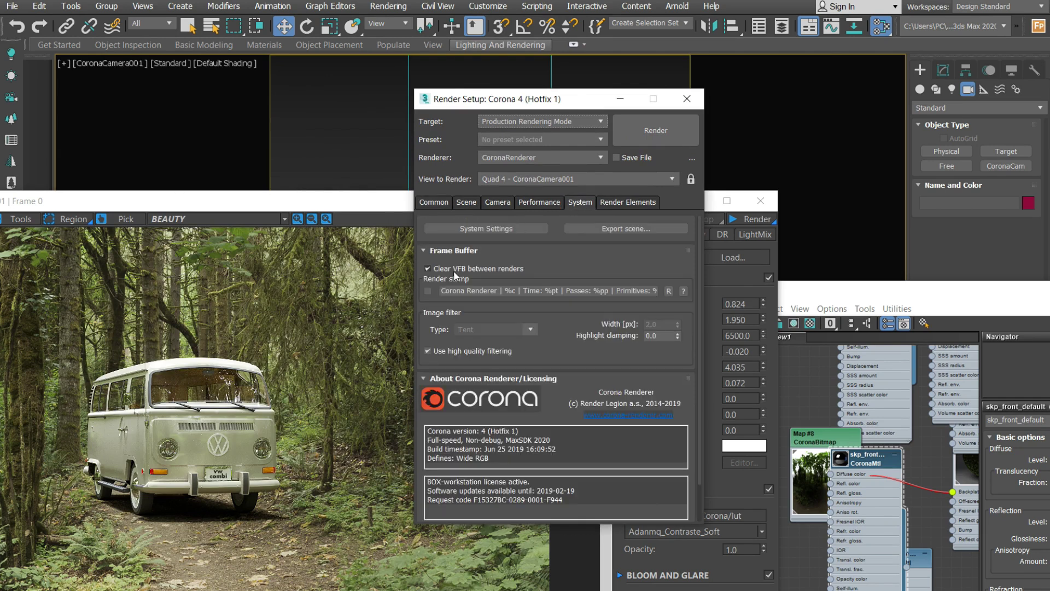
left_click(428, 269)
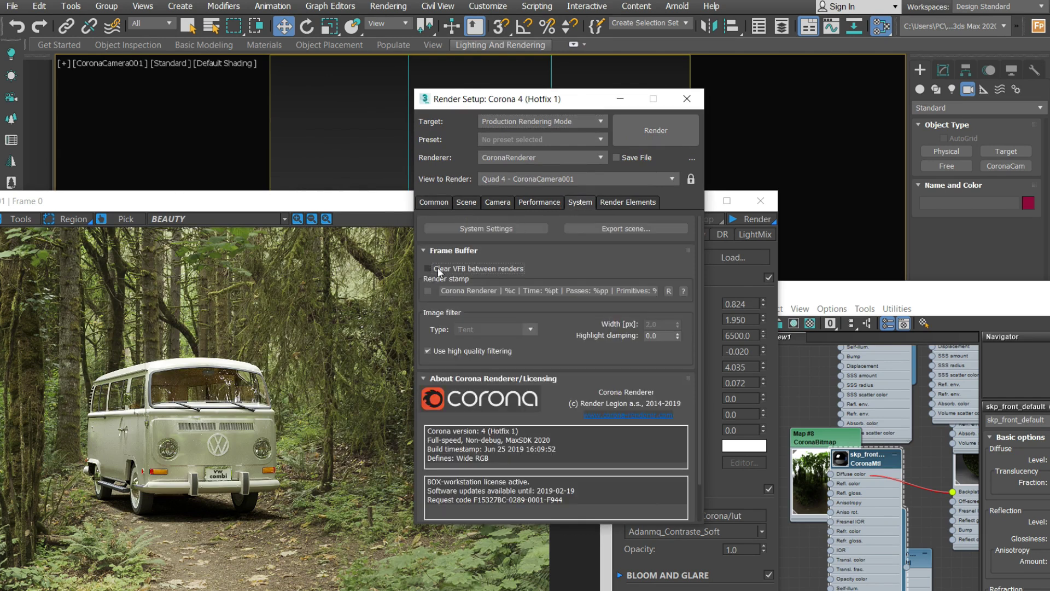
left_click(686, 99)
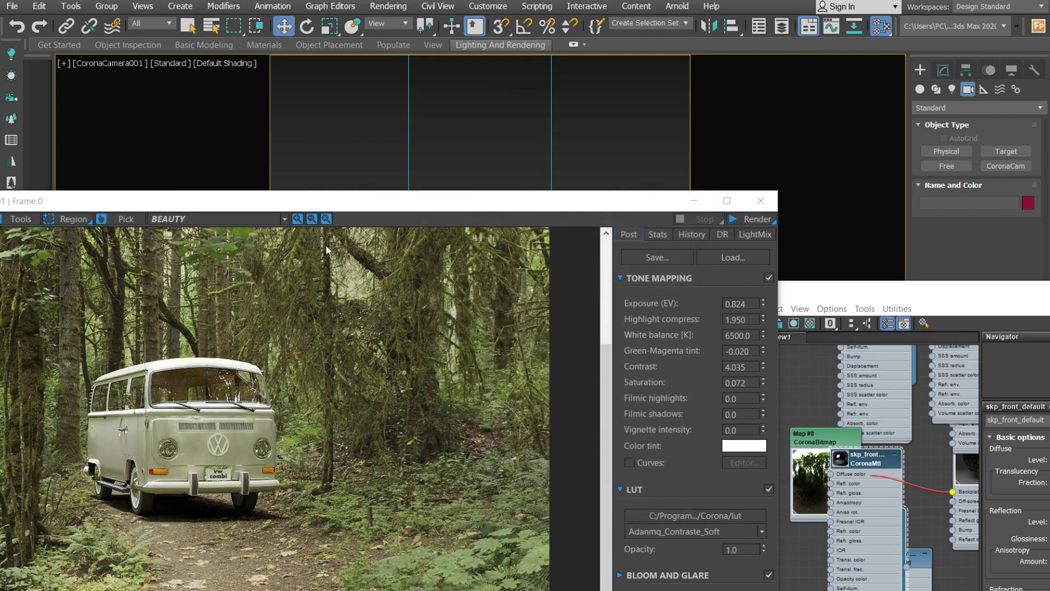
- Define a render region around the VW emblem on the van's front and render it
left_click_drag(131, 201, 412, 152)
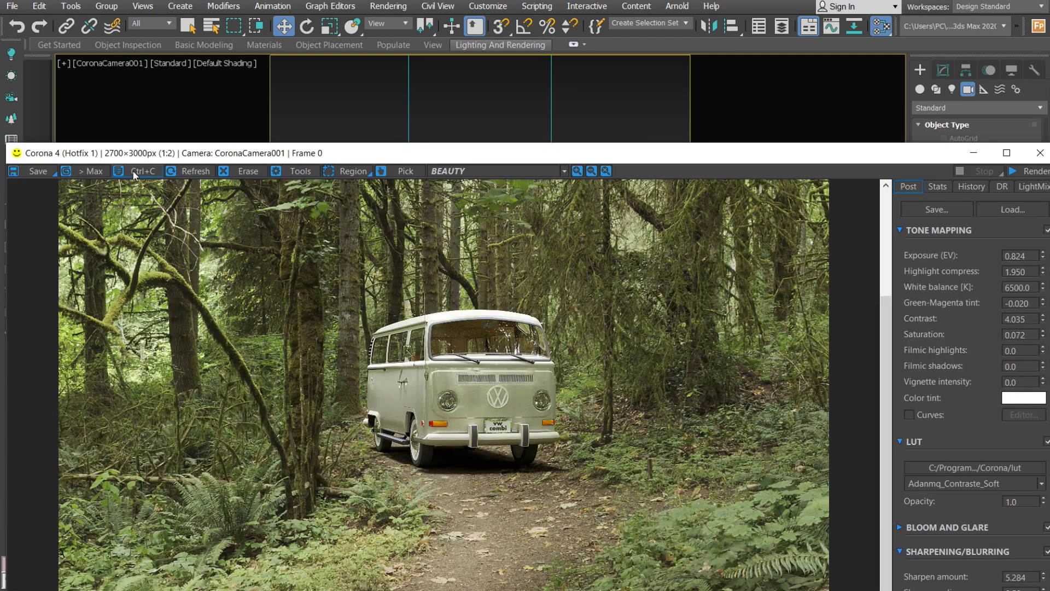
left_click(350, 171)
scroll(504, 406, "up", 1)
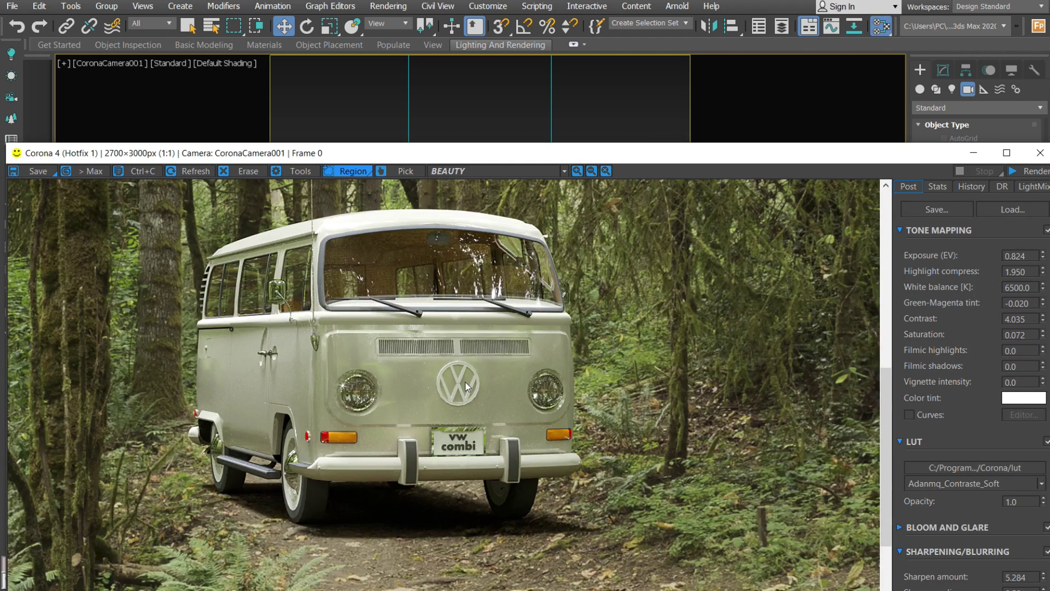
scroll(466, 385, "up", 1)
mouse_move(549, 294)
left_mouse_down()
mouse_move(481, 366)
mouse_move(340, 457)
left_mouse_up()
left_click_drag(697, 154, 466, 164)
left_click(799, 182)
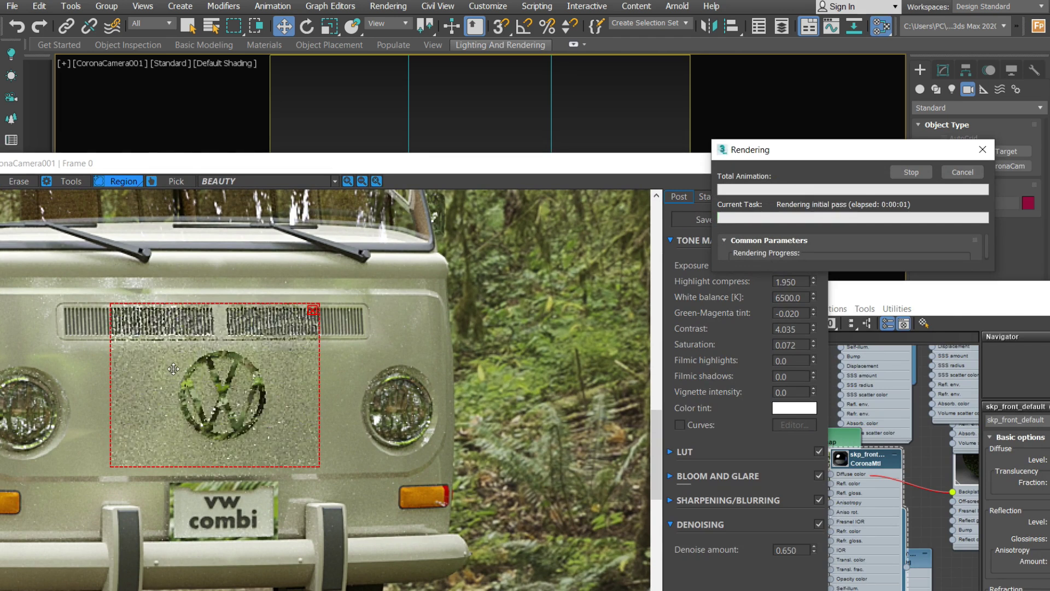
- Inspect the new reflective emblem in the region render, then remove the render region
scroll(173, 369, "up", 2)
scroll(253, 336, "down", 1)
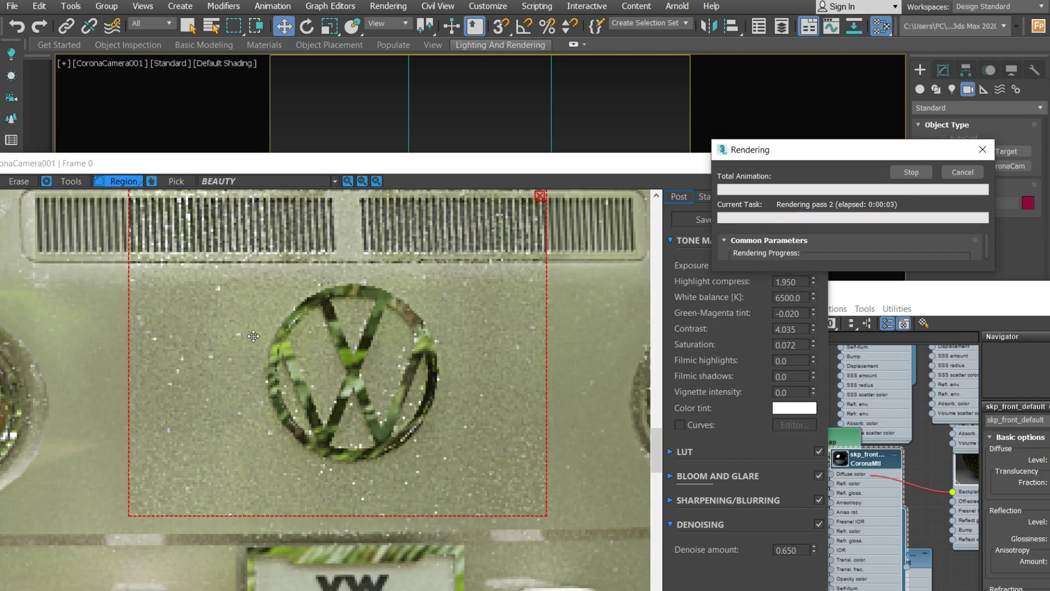
scroll(235, 338, "down", 2)
scroll(296, 336, "up", 1)
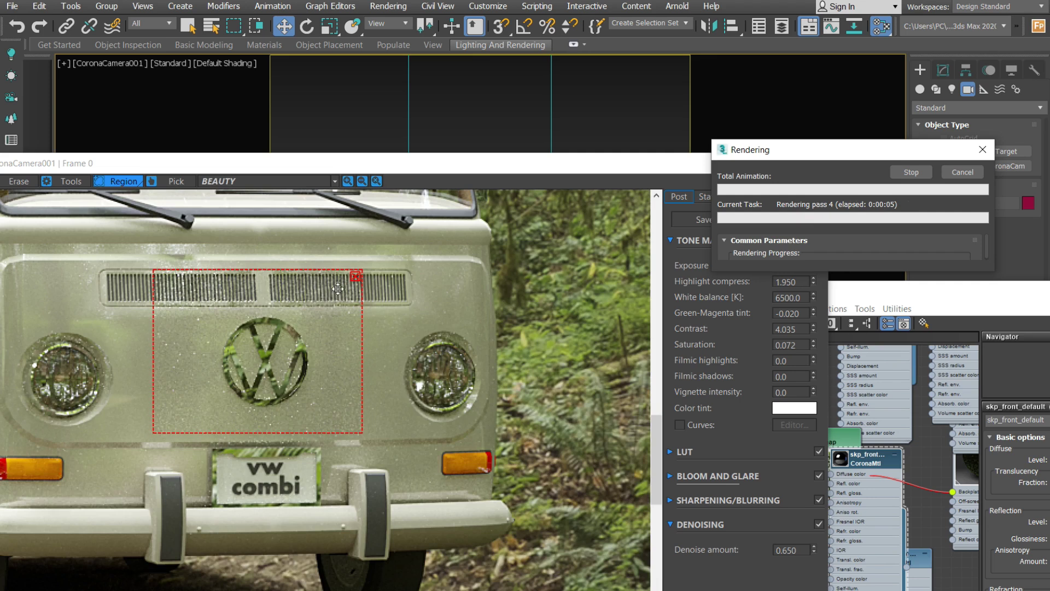
left_click(355, 276)
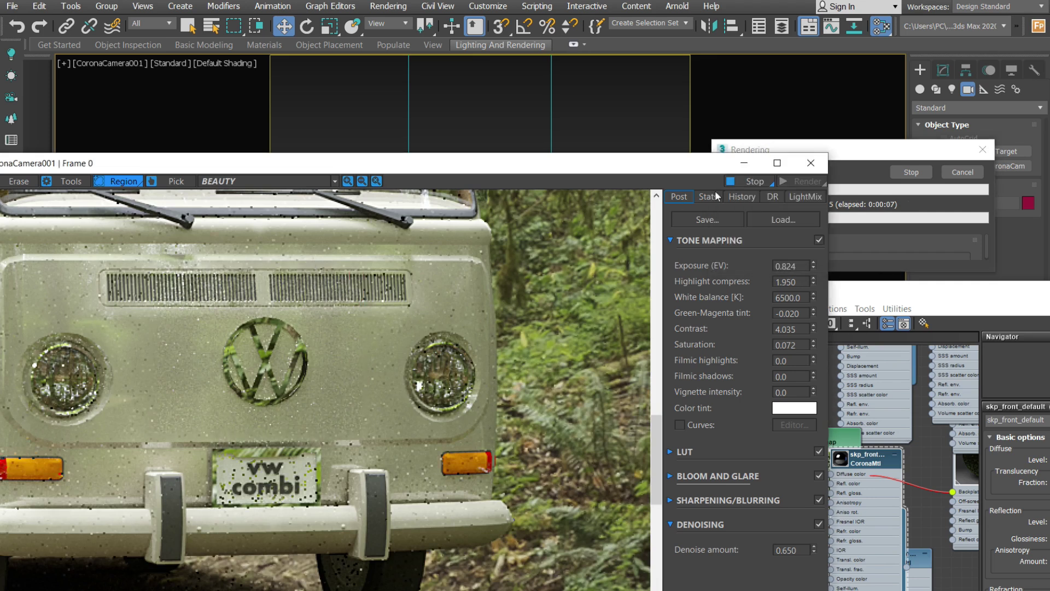
- Adjust the emblem material's reflection glossiness and render a region enclosing the whole van
left_click_drag(853, 293, 486, 199)
left_click(697, 445)
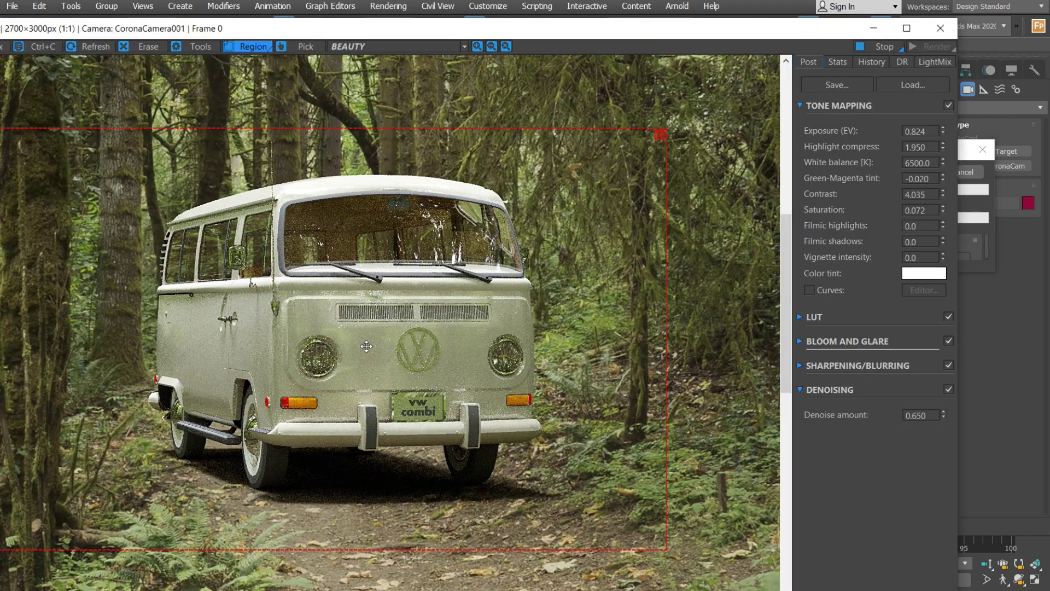
scroll(367, 345, "up", 1)
scroll(382, 343, "down", 2)
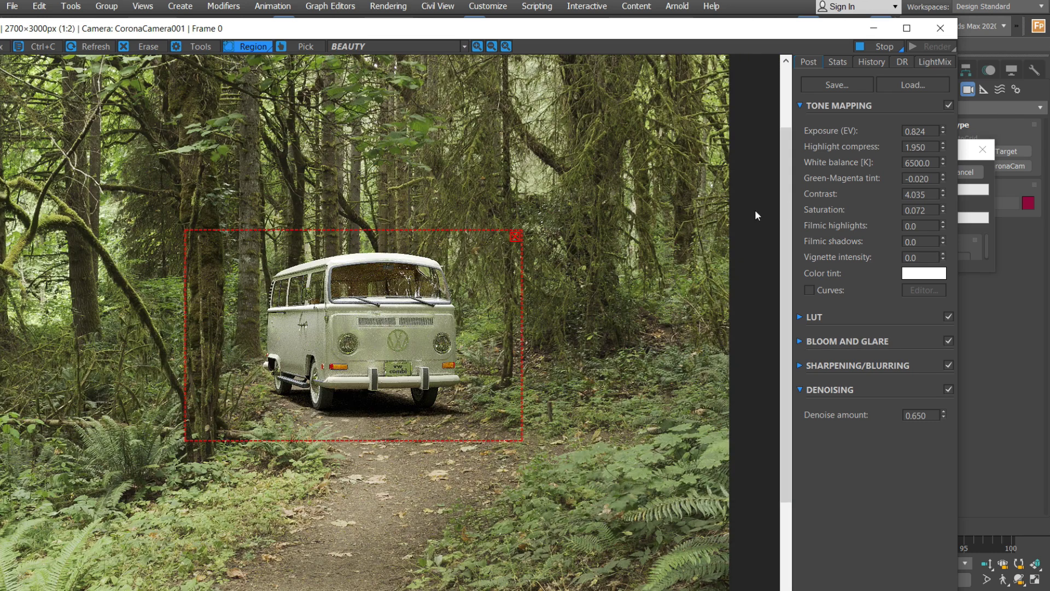
scroll(393, 380, "up", 1)
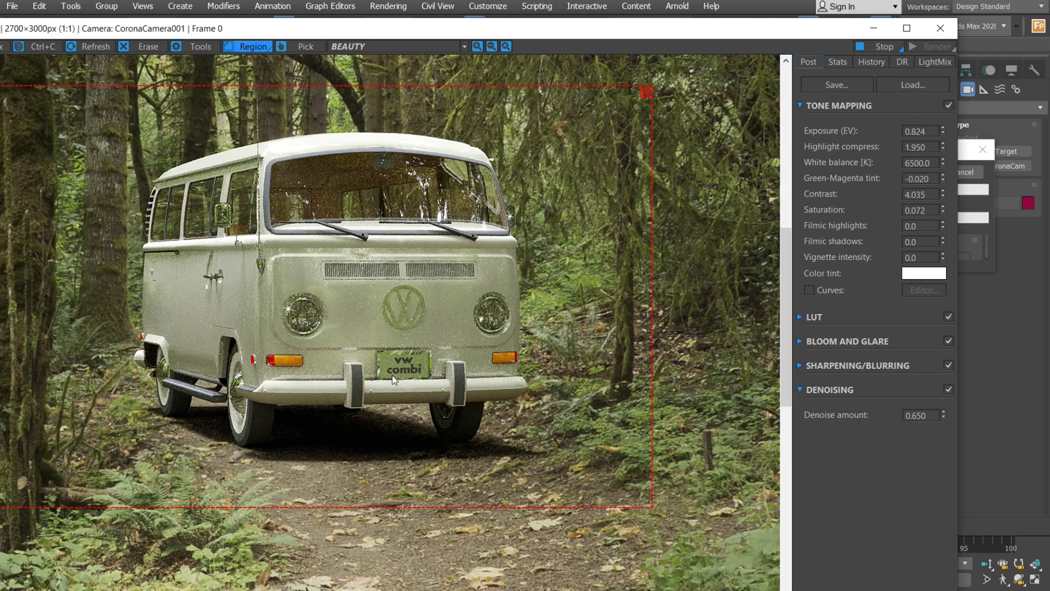
- Examine the van, its ground shadow and the surrounding forest in the region render, up close and at full frame
scroll(261, 470, "up", 1)
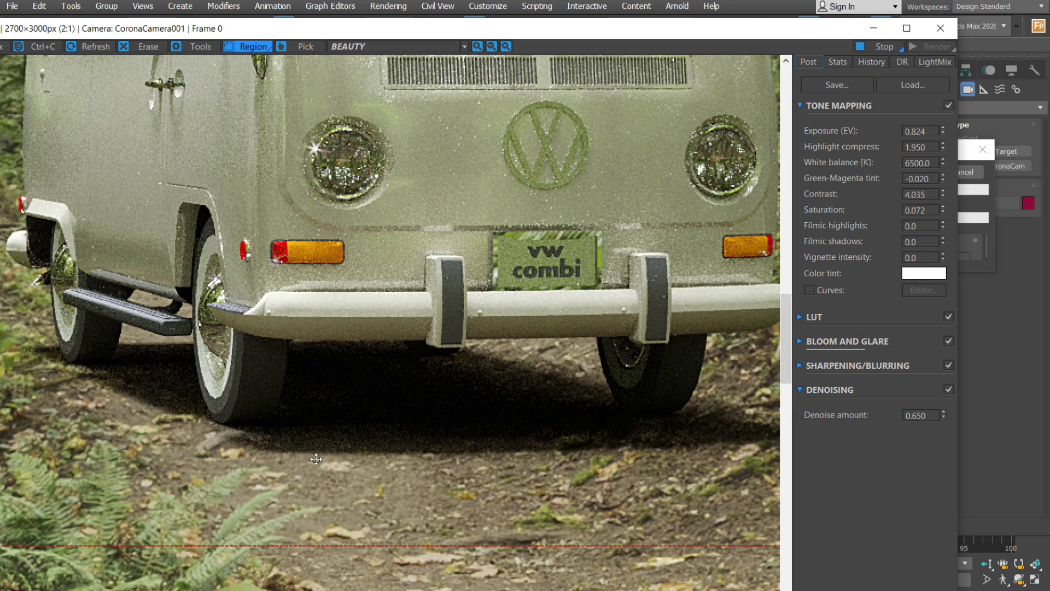
scroll(316, 444, "down", 1)
scroll(322, 433, "down", 1)
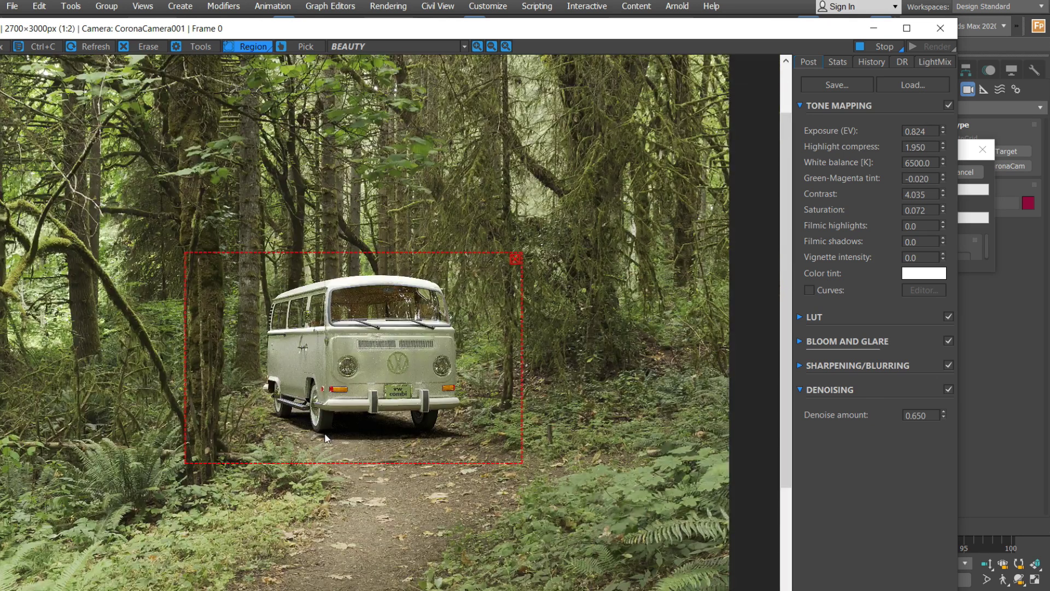
scroll(323, 418, "up", 1)
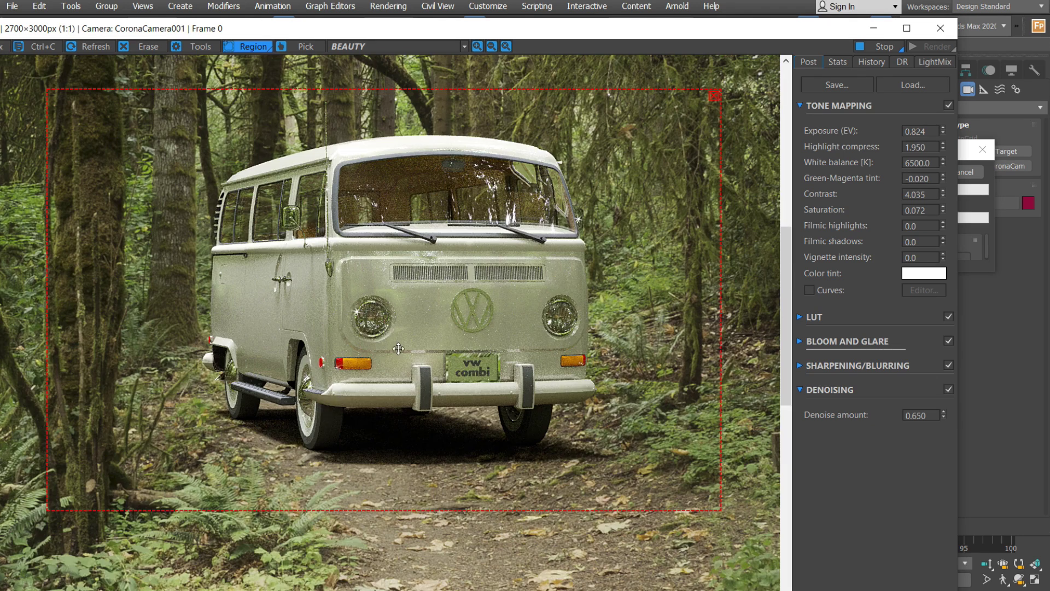
scroll(452, 334, "down", 1)
scroll(387, 318, "down", 1)
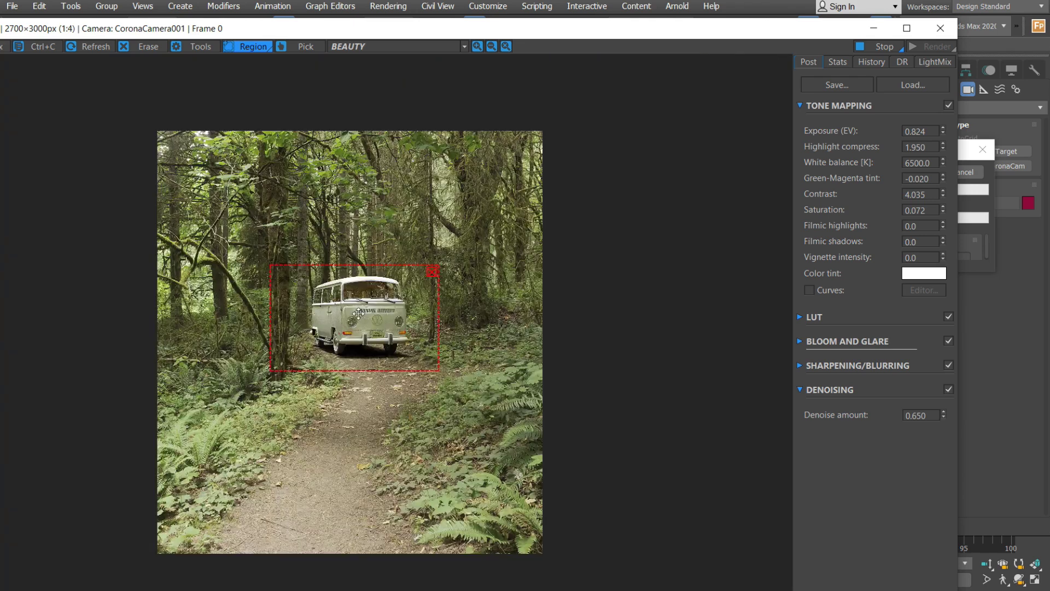
scroll(358, 314, "up", 1)
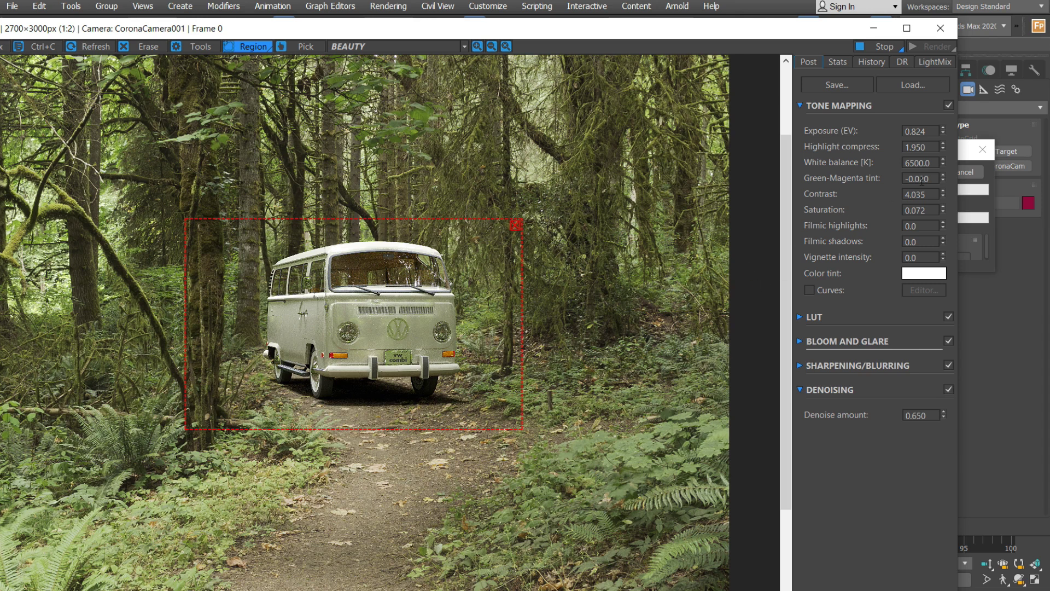
- Lower the white balance to about 5885 K, then enable the tone mapping curves and open their editor
mouse_move(944, 164)
left_mouse_down()
mouse_move(950, 184)
mouse_move(950, 173)
left_mouse_up()
left_click(809, 290)
left_click(924, 290)
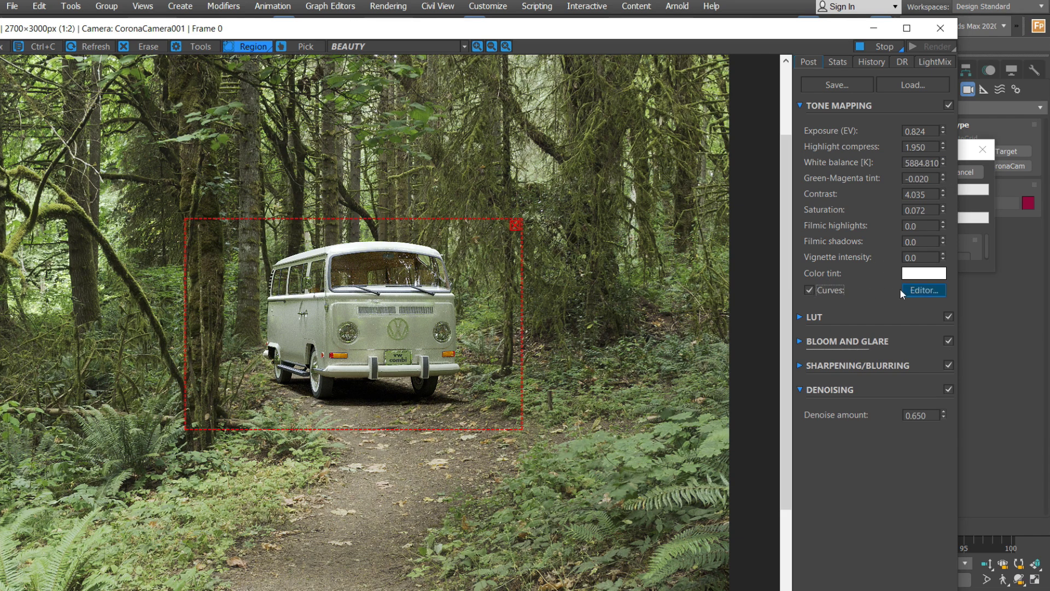
- Add a control point on the upper part of the red channel's curve, close to the diagonal
left_click_drag(889, 143, 743, 114)
left_click(782, 353)
left_click(773, 379)
left_click(814, 216)
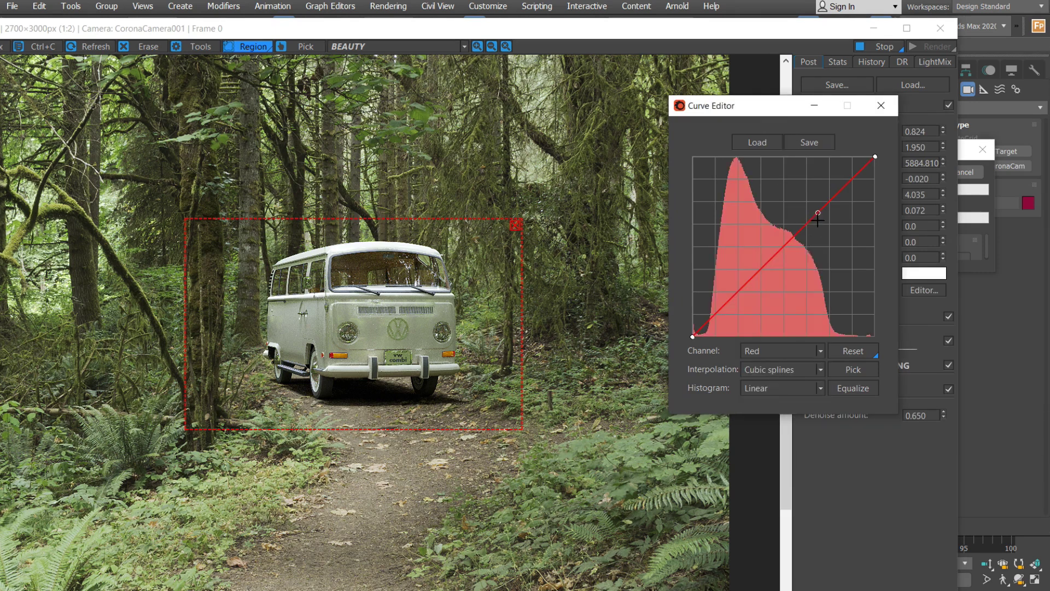
left_click_drag(814, 214, 816, 214)
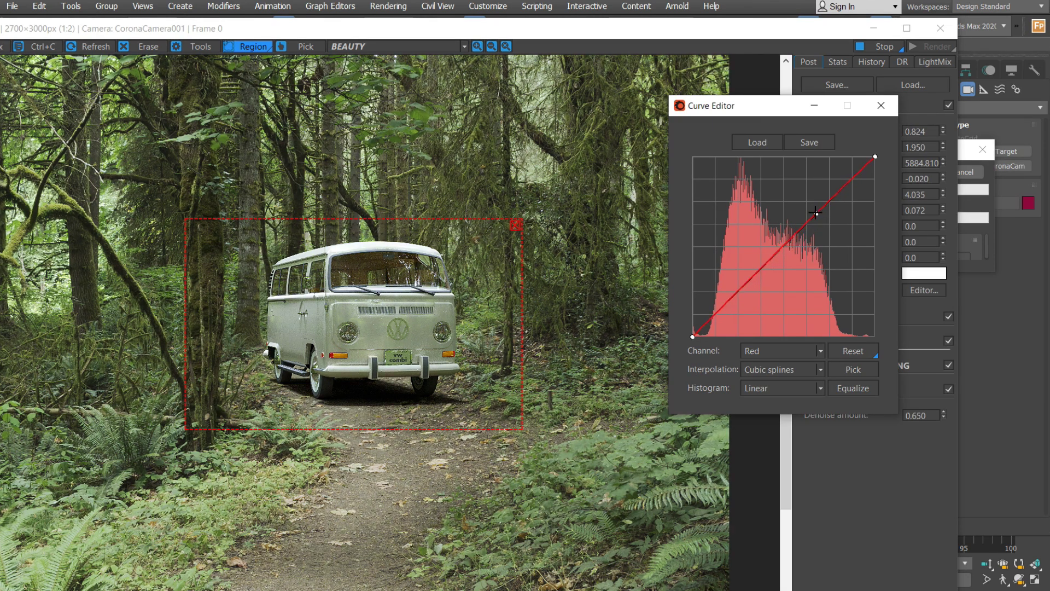
- Pull the green channel's curve slightly down and raise the blue channel's curve slightly in the upper midtones
left_click(814, 351)
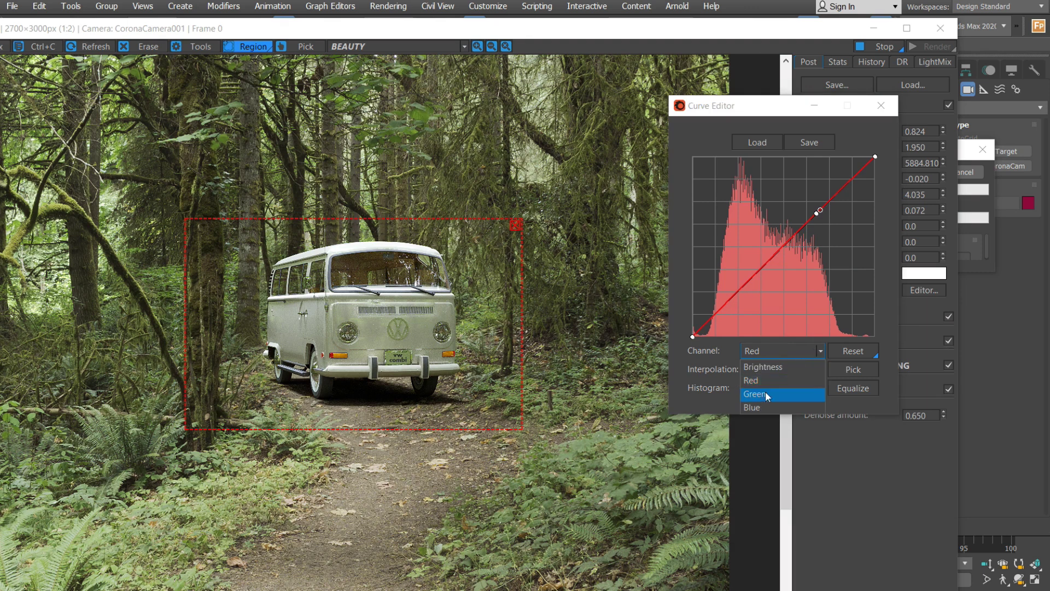
left_click(766, 393)
left_click_drag(798, 227, 802, 234)
left_click(800, 349)
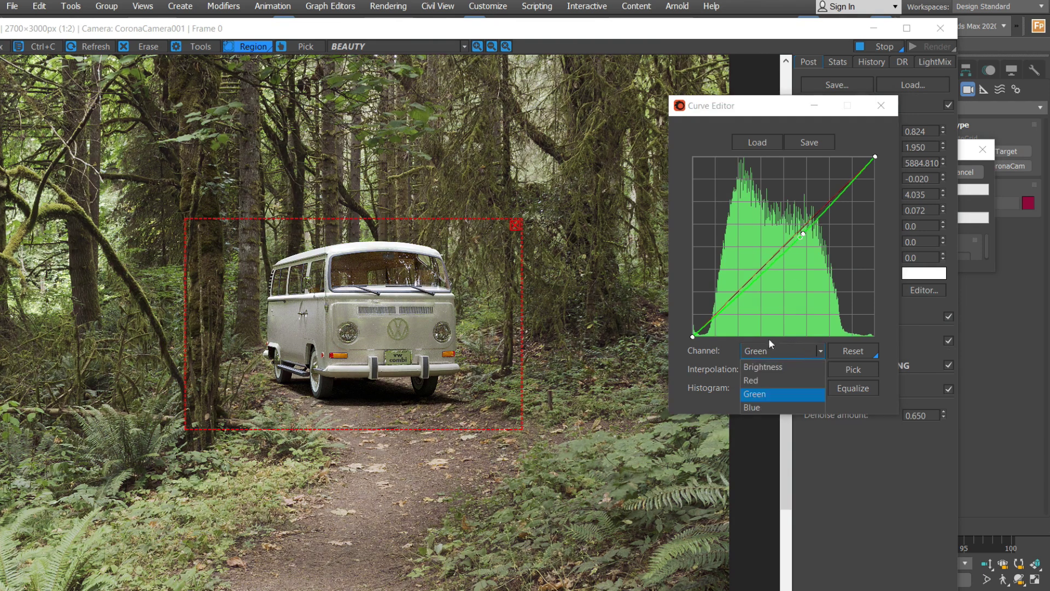
left_click(774, 407)
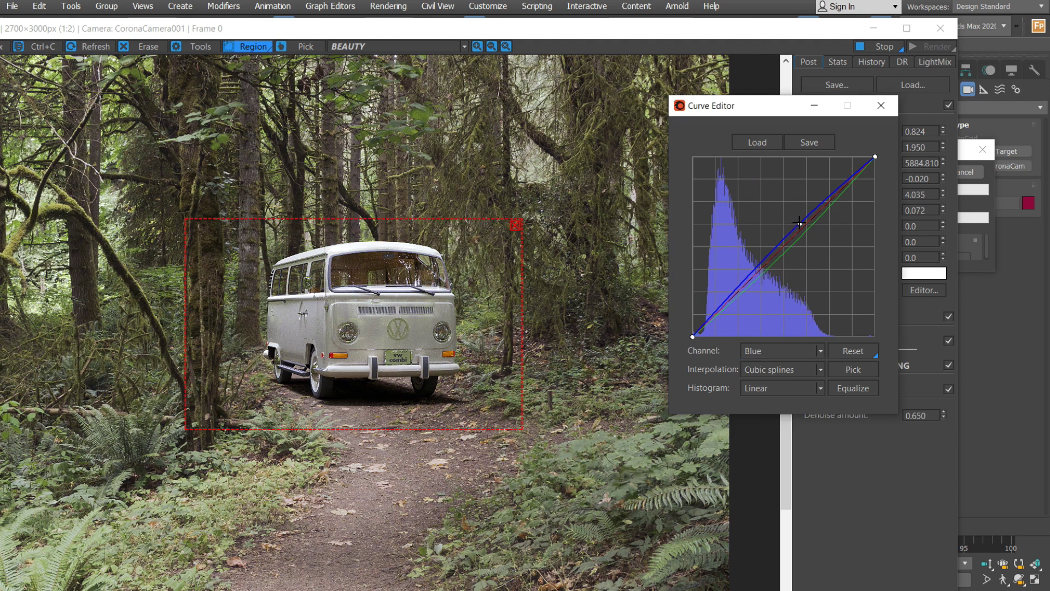
- Set the white balance to 5800 K and remove the render region around the van
scroll(418, 285, "down", 2)
scroll(419, 284, "up", 1)
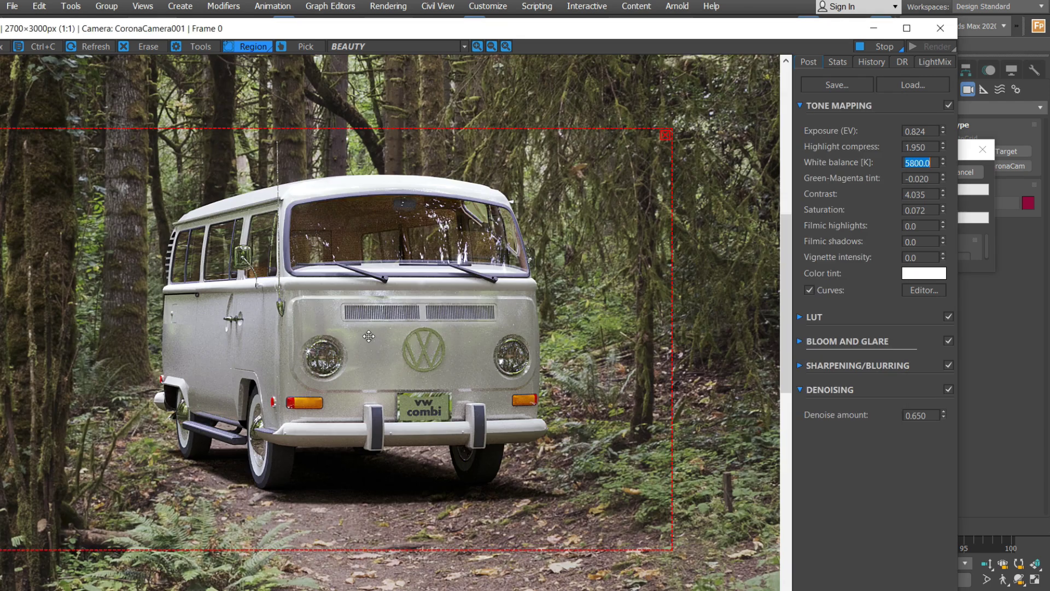
left_click(666, 135)
scroll(536, 248, "down", 2)
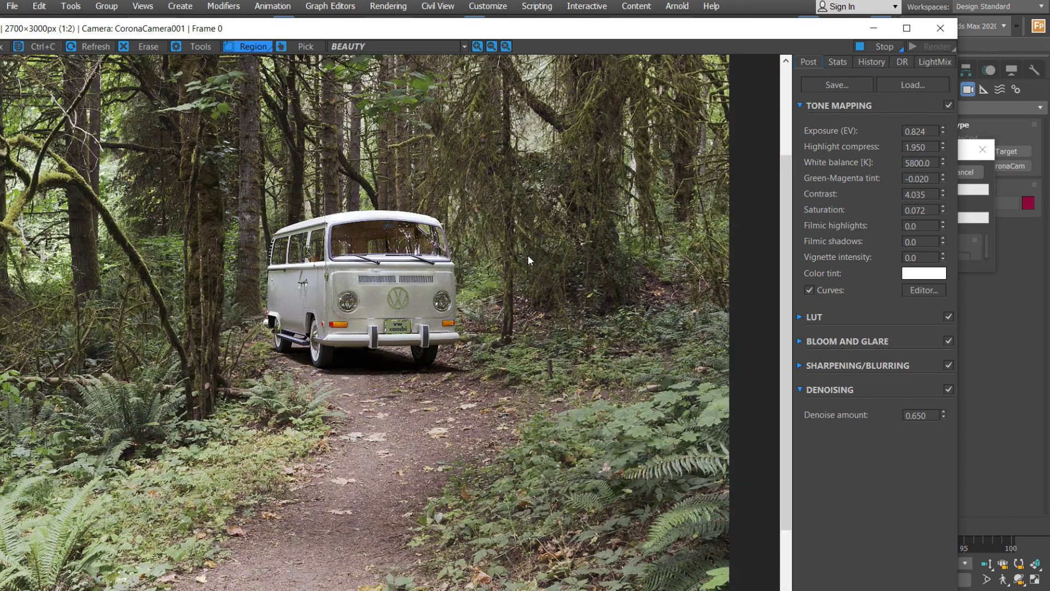
- Examine the color-graded render at full frame and up close, checking how the van blends with the forest
scroll(525, 136, "down", 2)
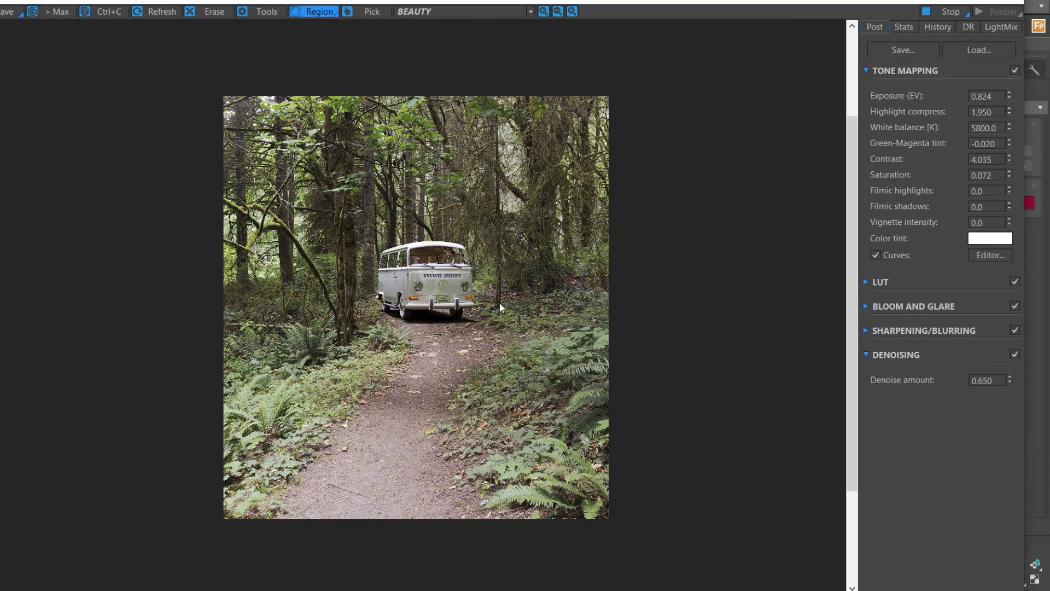
scroll(500, 303, "up", 2)
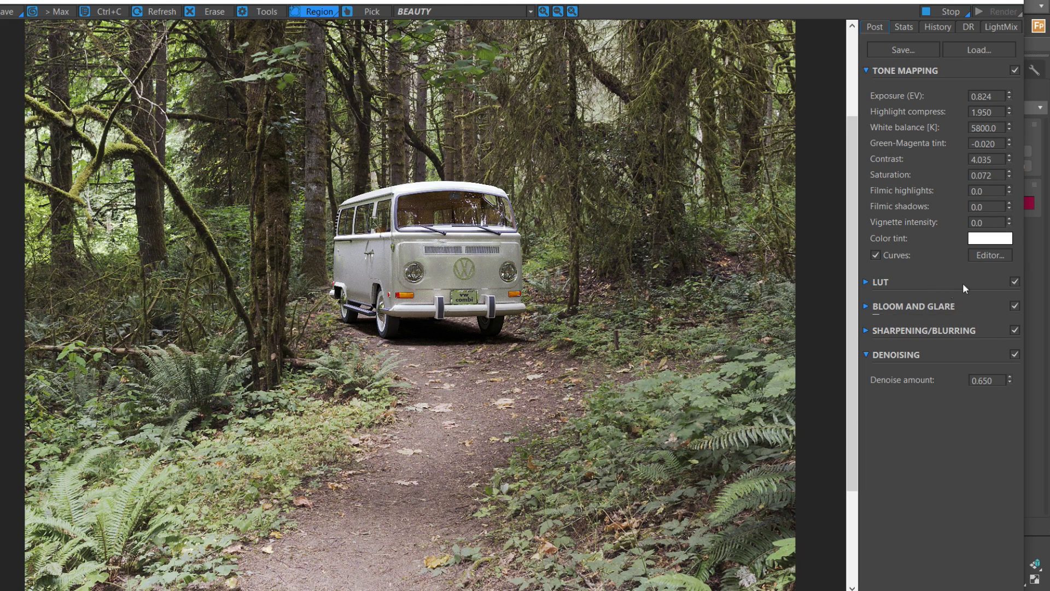
left_click(865, 281)
left_click(867, 282)
scroll(435, 261, "down", 2)
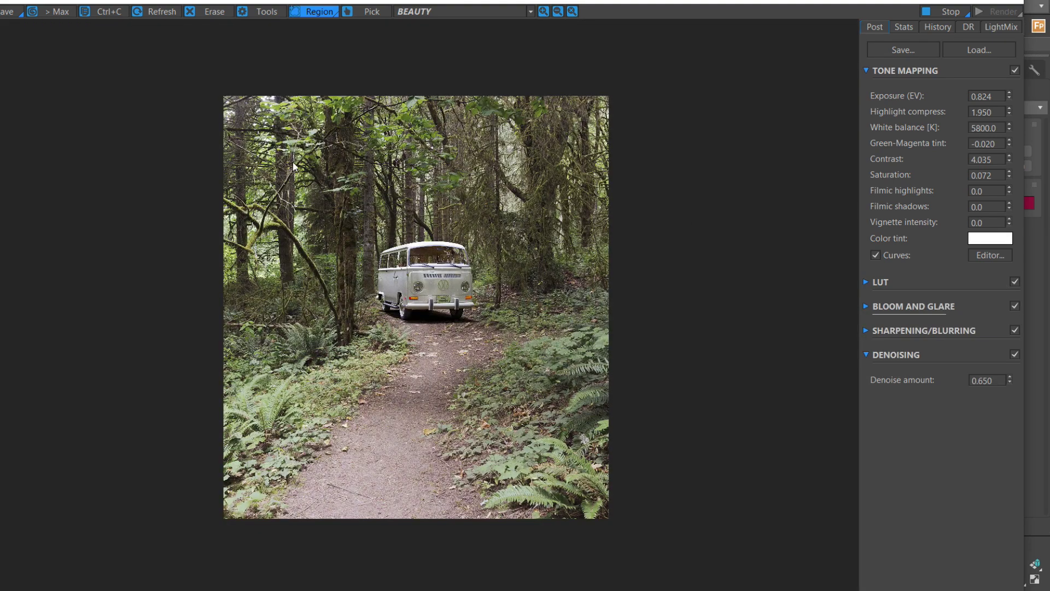
scroll(404, 183, "up", 2)
scroll(308, 202, "down", 1)
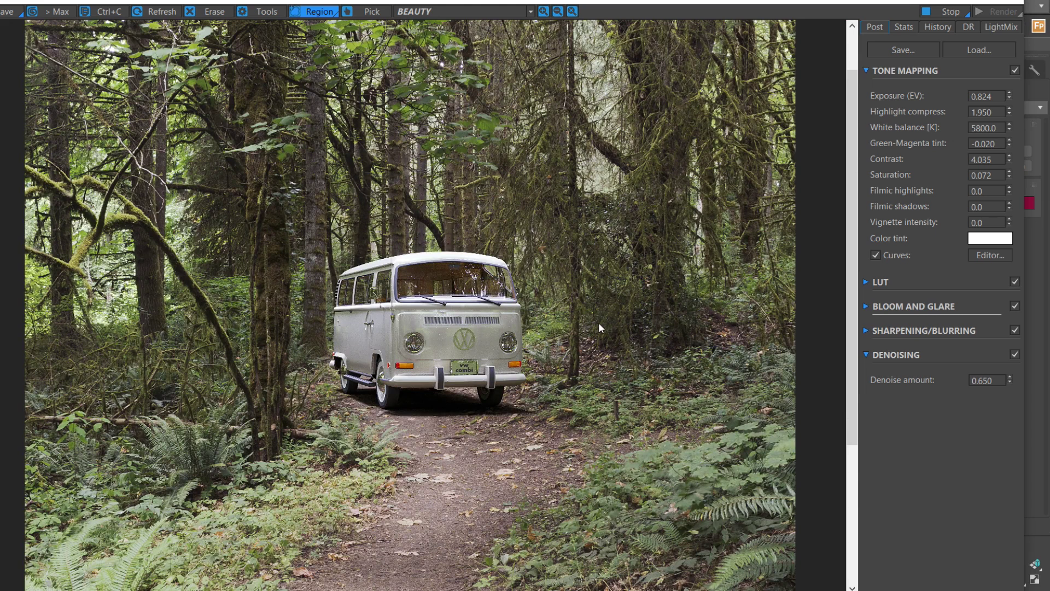
scroll(496, 296, "down", 2)
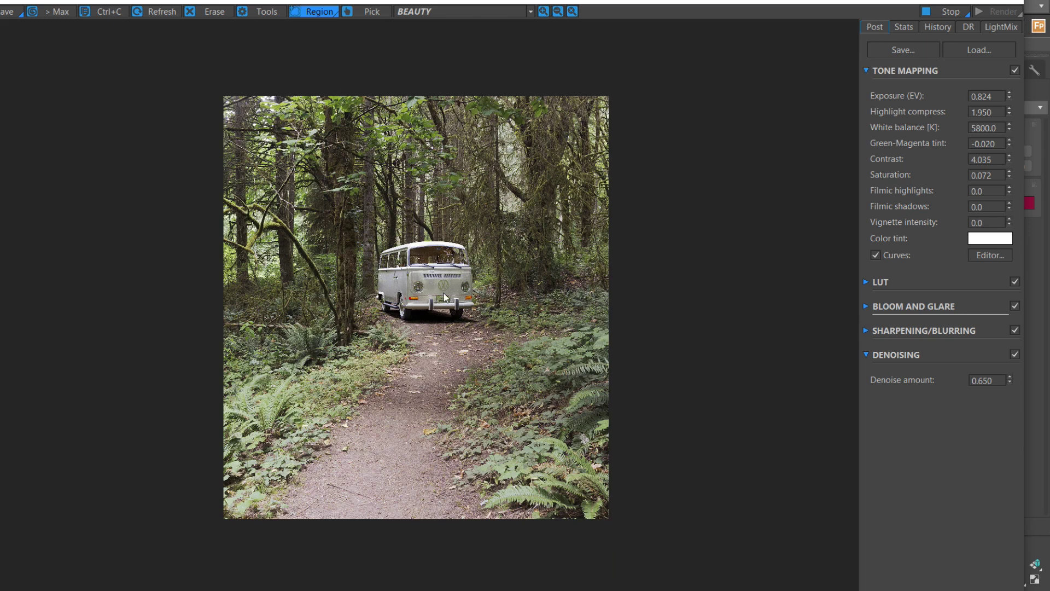
scroll(445, 297, "up", 2)
scroll(413, 203, "up", 2)
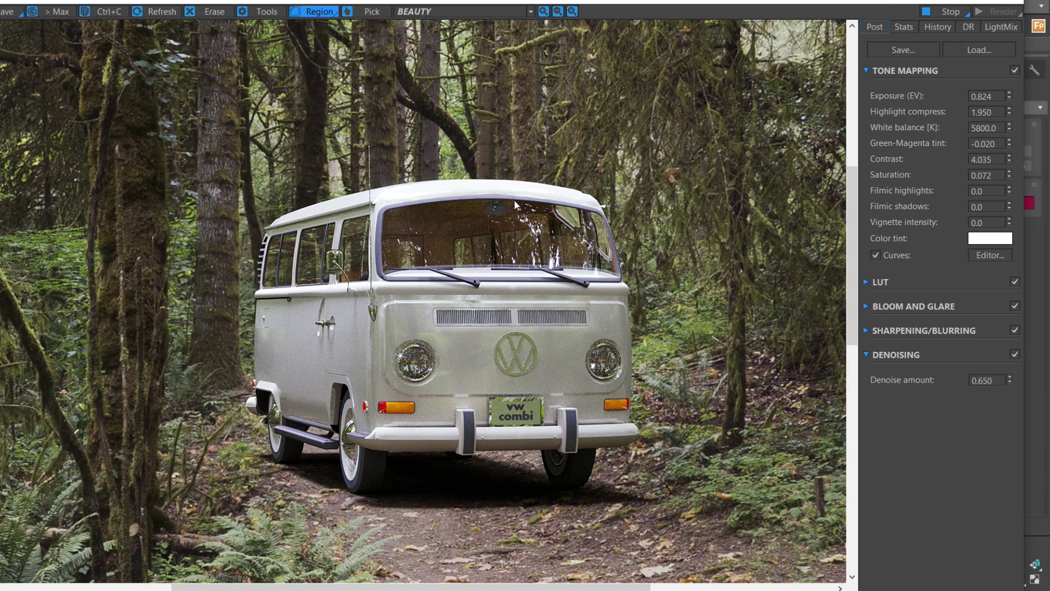
scroll(501, 224, "down", 2)
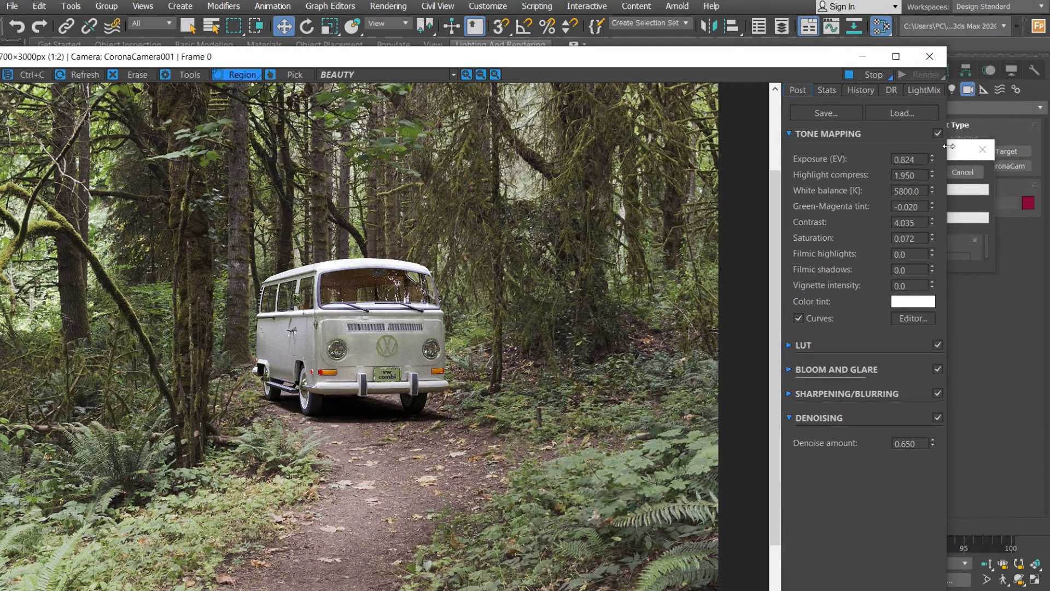
- Stop the running render and bring the frame buffer into view
left_click(955, 149)
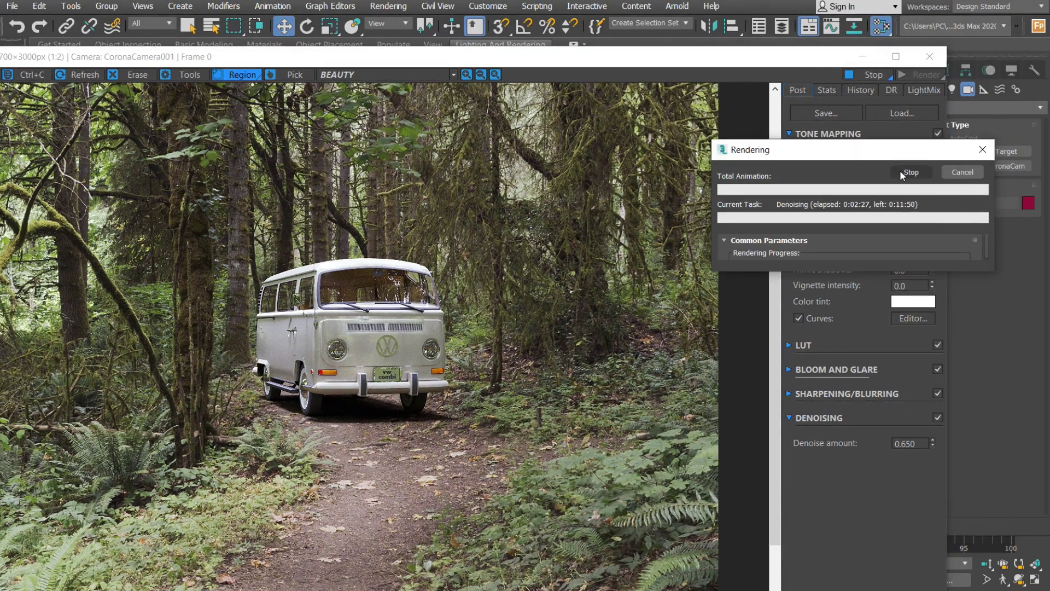
left_click(909, 172)
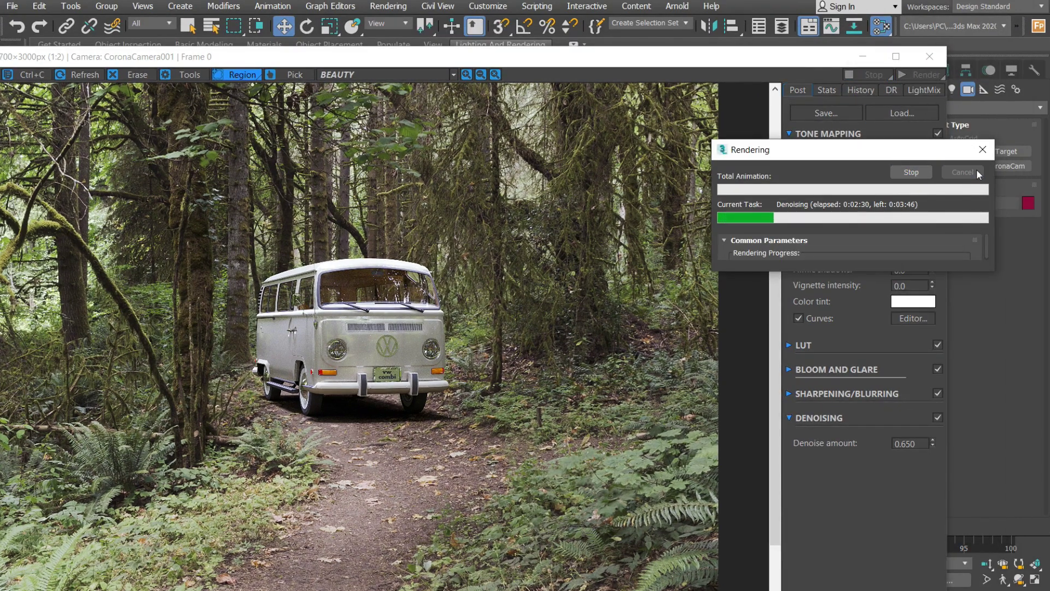
left_click(895, 56)
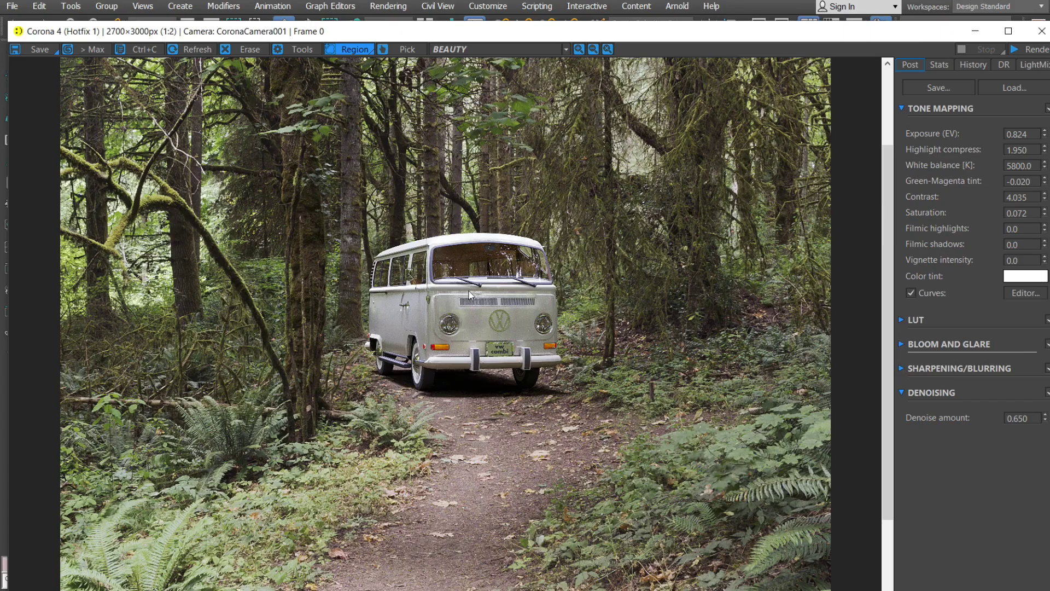
- Inspect the bumper, wheels and ground shadow of the van up close in the denoised render
scroll(463, 402, "up", 3)
left_click_drag(461, 400, 352, 390)
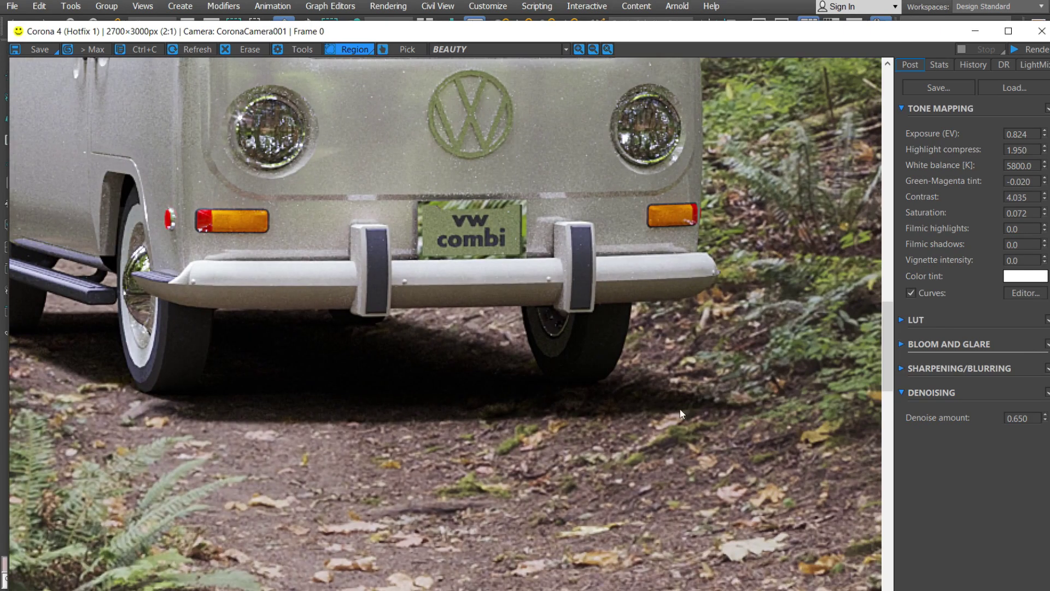
left_click_drag(241, 428, 306, 429)
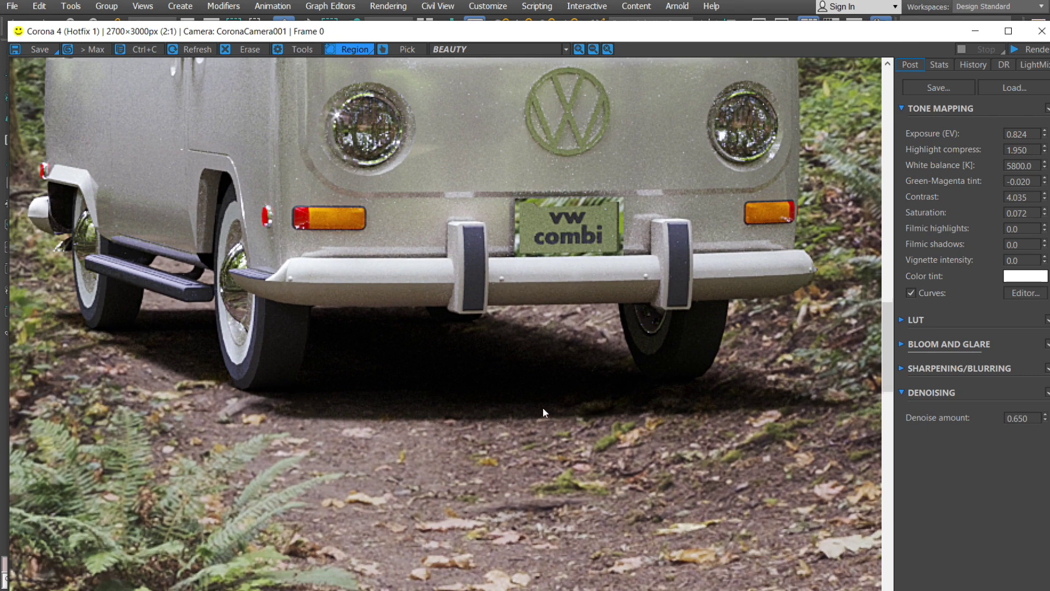
scroll(543, 410, "down", 1)
scroll(390, 405, "up", 1)
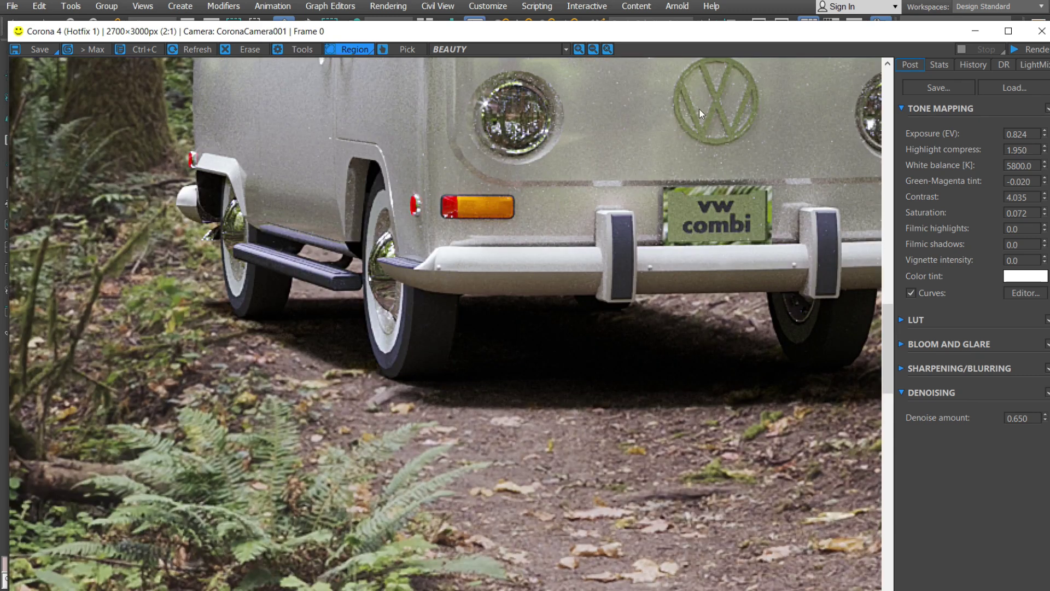
- Move the frame buffer and material editor windows aside and select the ground plane under the van
left_click_drag(685, 37, 685, 50)
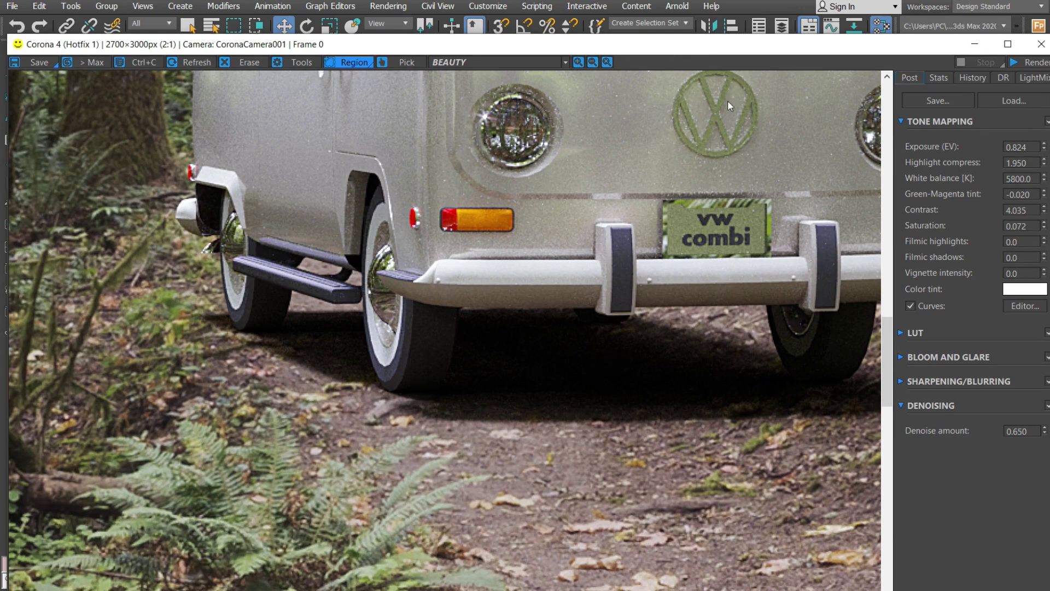
left_click_drag(741, 48, 527, 481)
left_click_drag(755, 195, 946, 441)
left_click(609, 289)
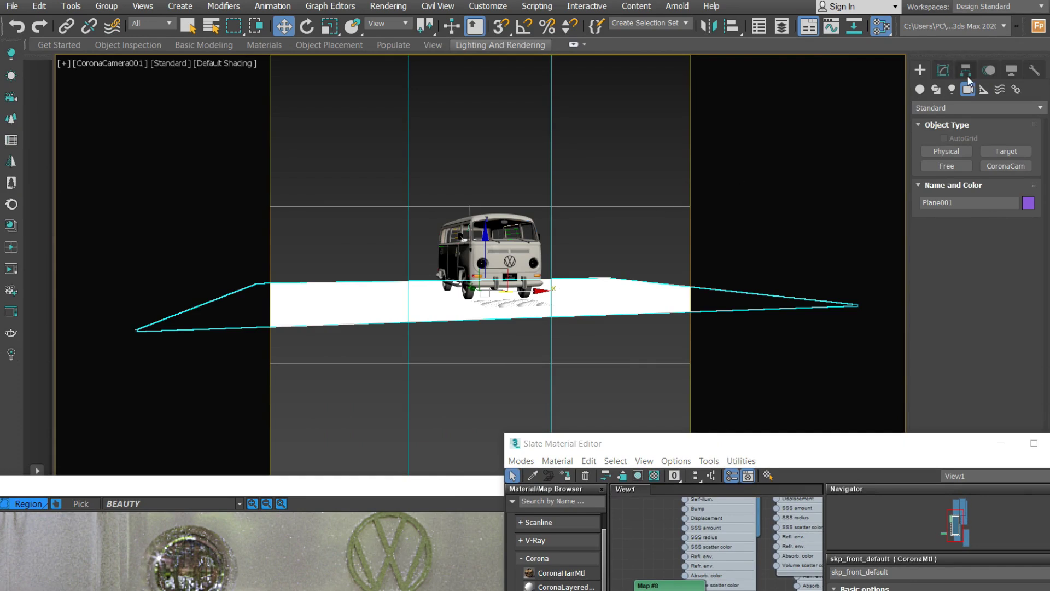
- Try to add a CoronaDisplacementMod modifier to the ground plane
left_click(946, 69)
left_click(950, 112)
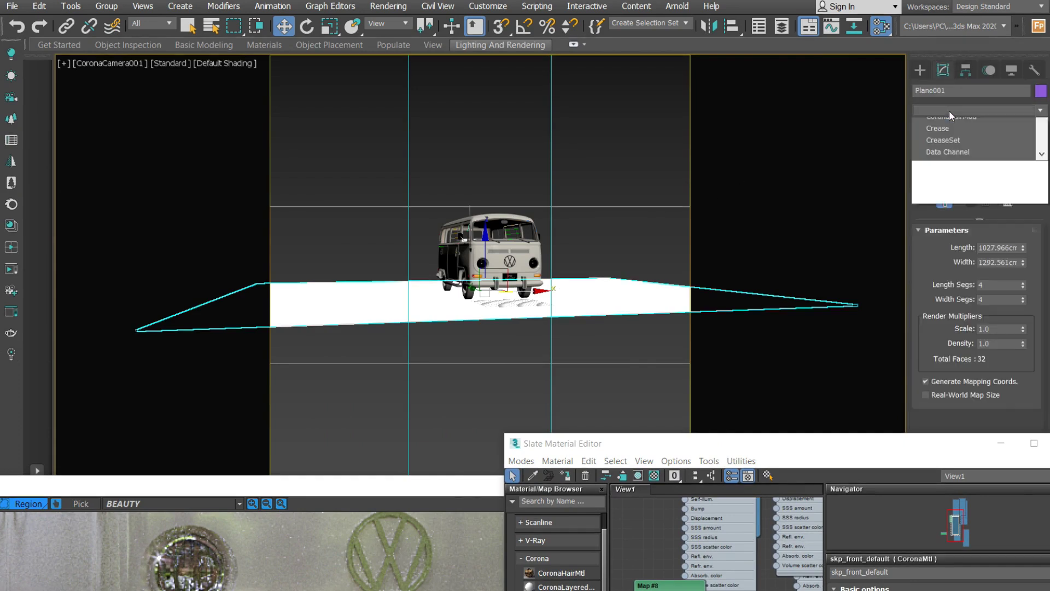
scroll(950, 110, "down", 1)
scroll(950, 111, "down", 9)
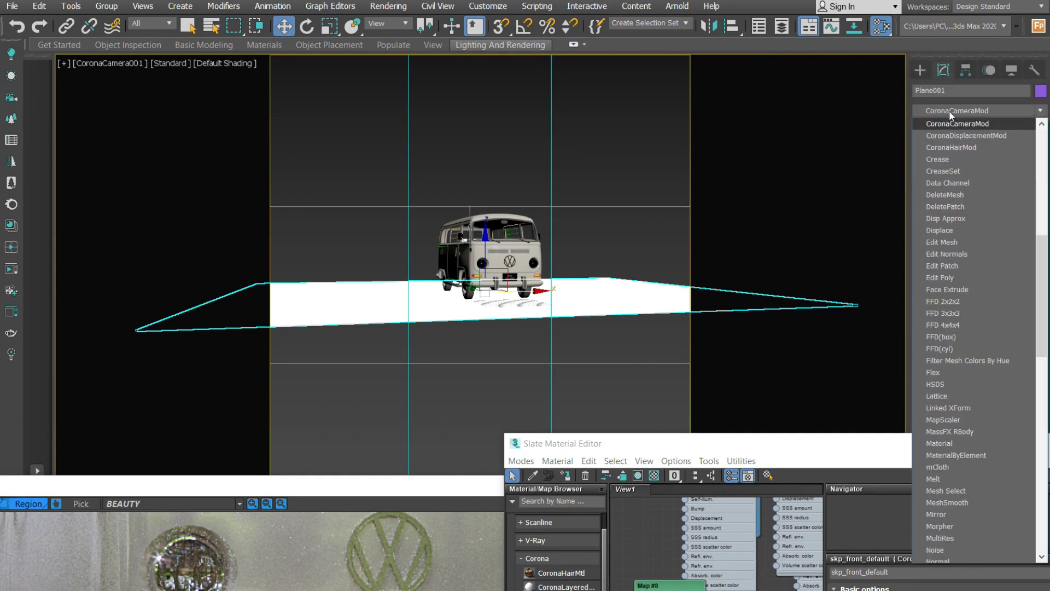
left_click(945, 136)
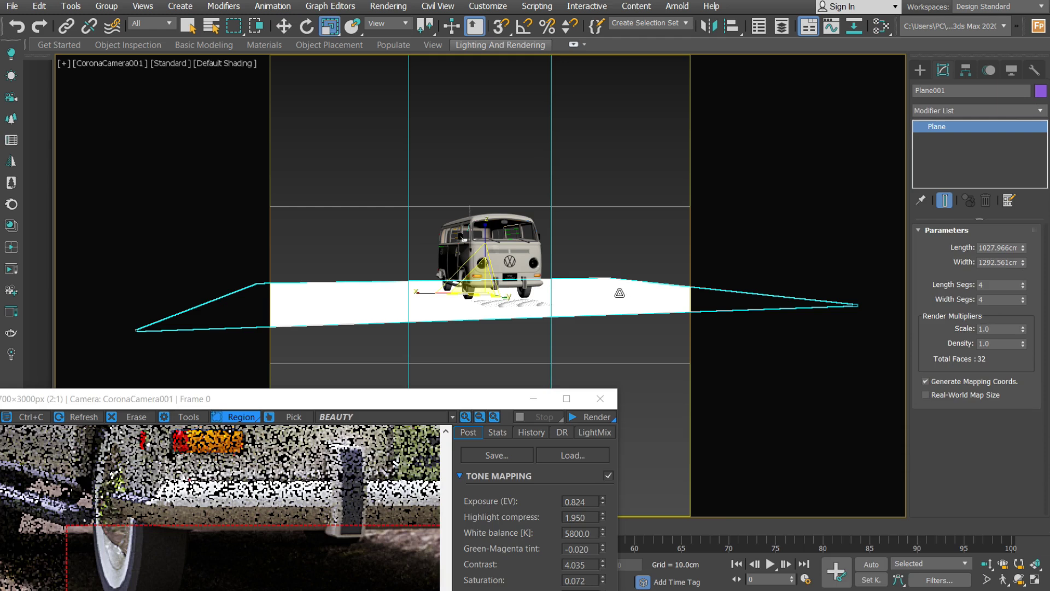
- Switch to the top view and give the ground plane 20 length segments and 20 width segments
key("alt+w")
key("alt+w")
scroll(501, 191, "up", 2)
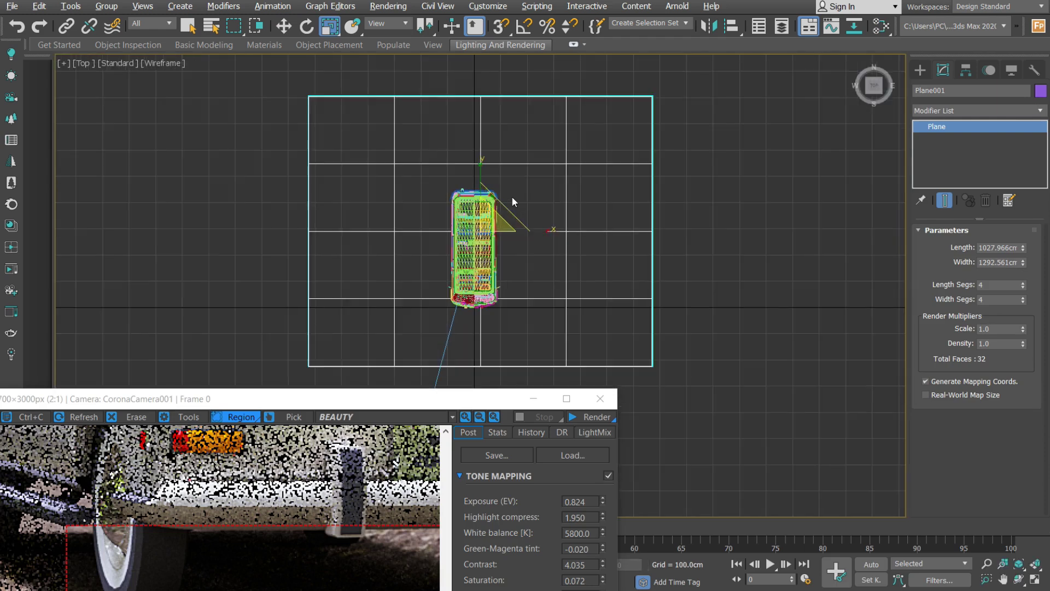
double_click(988, 285)
type("10")
key("Return")
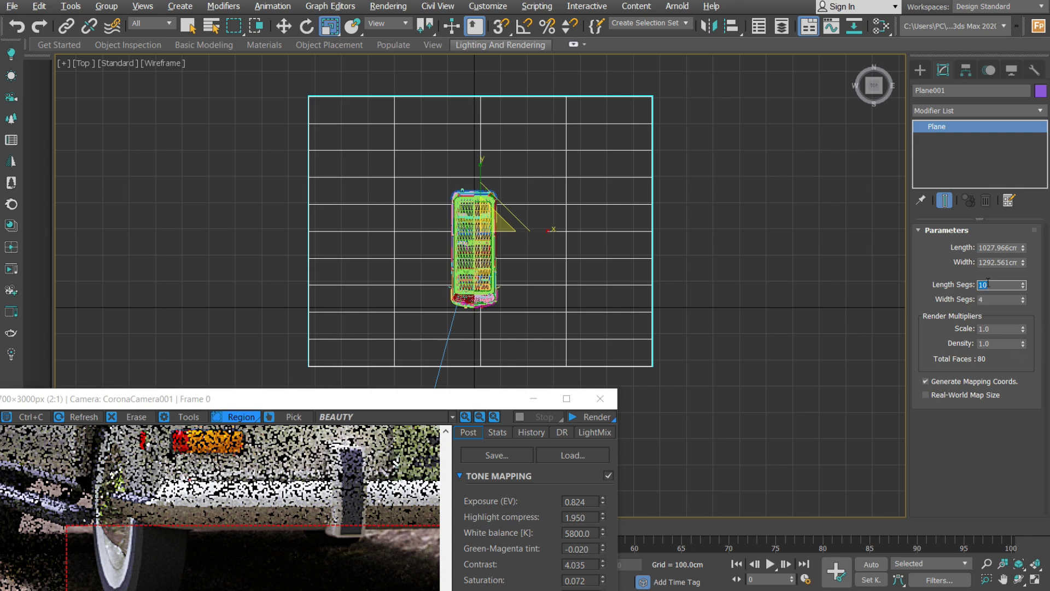
key("Return")
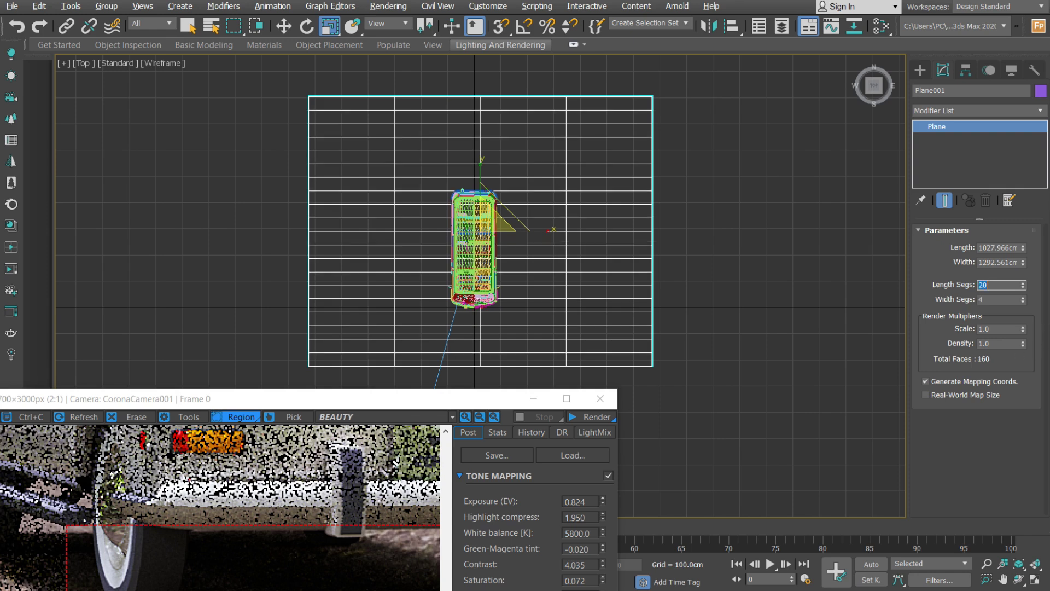
double_click(995, 298)
type("20")
key("Return")
- Add a Tessellate modifier to the ground plane and set its iterations to 2
left_click(954, 109)
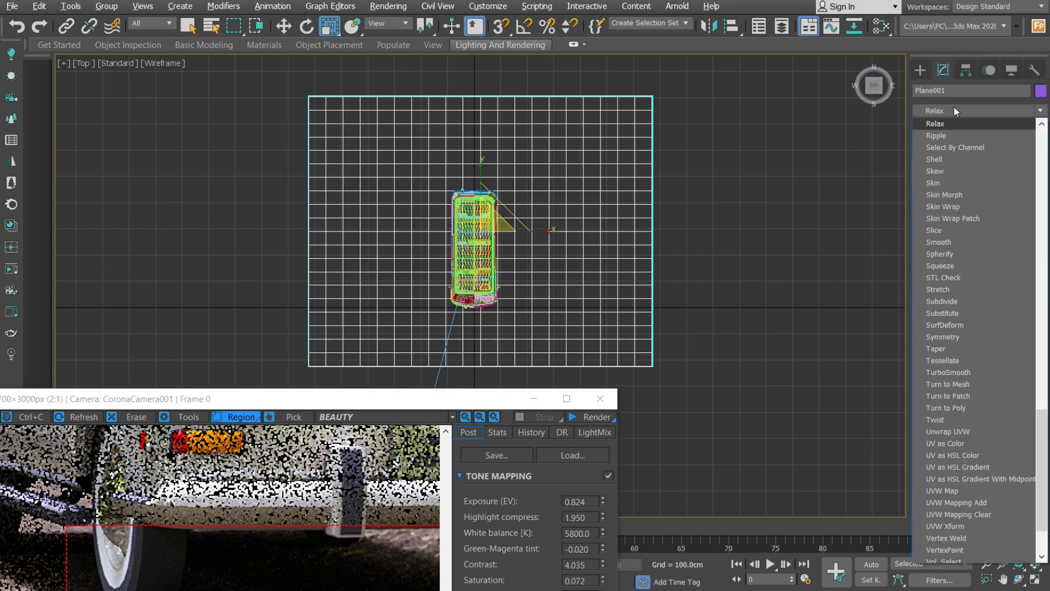
left_click(775, 160)
left_click(940, 110)
type("tes")
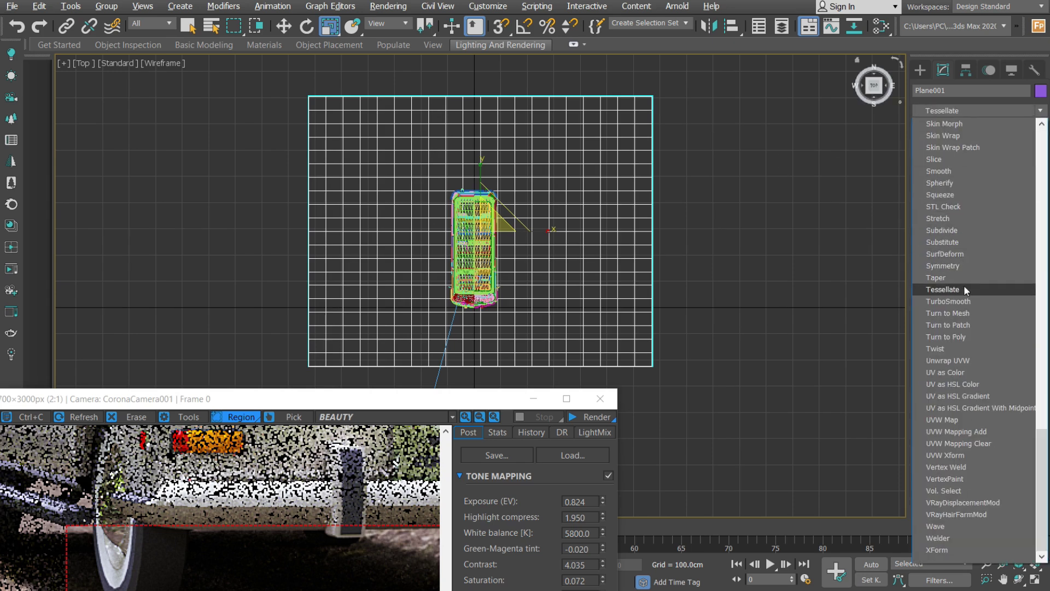
left_click(965, 289)
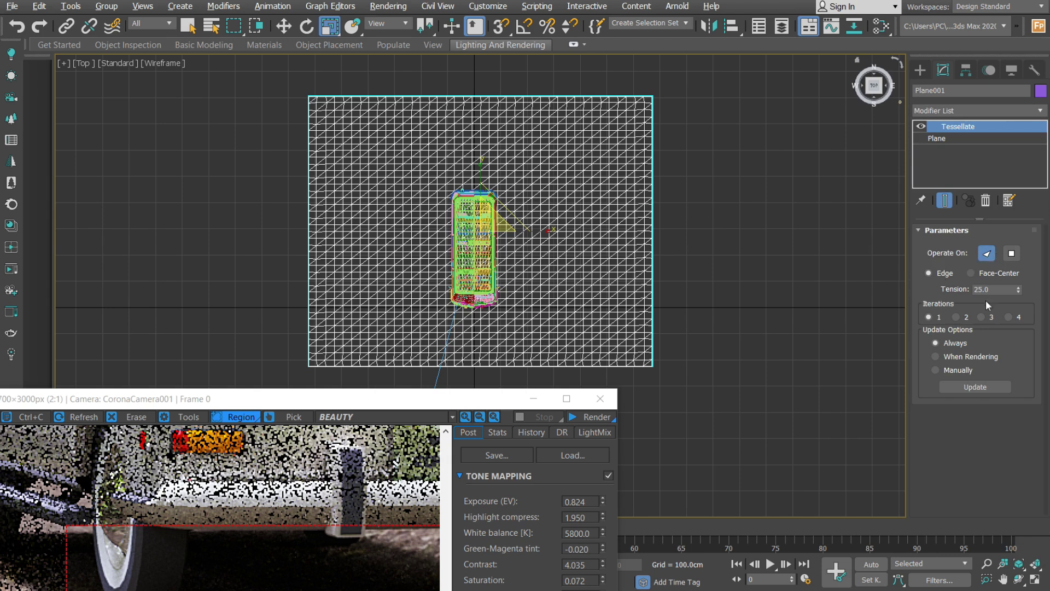
left_click(956, 316)
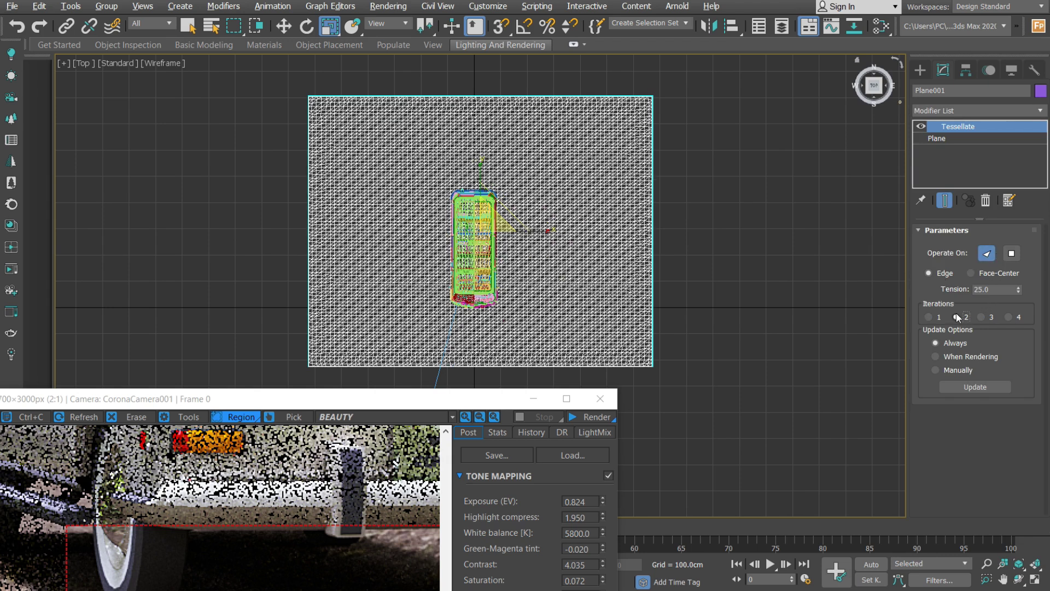
- Add a Noise modifier to the ground plane with scale 10 and Z strength 20.5 cm
left_click(931, 110)
type("noi")
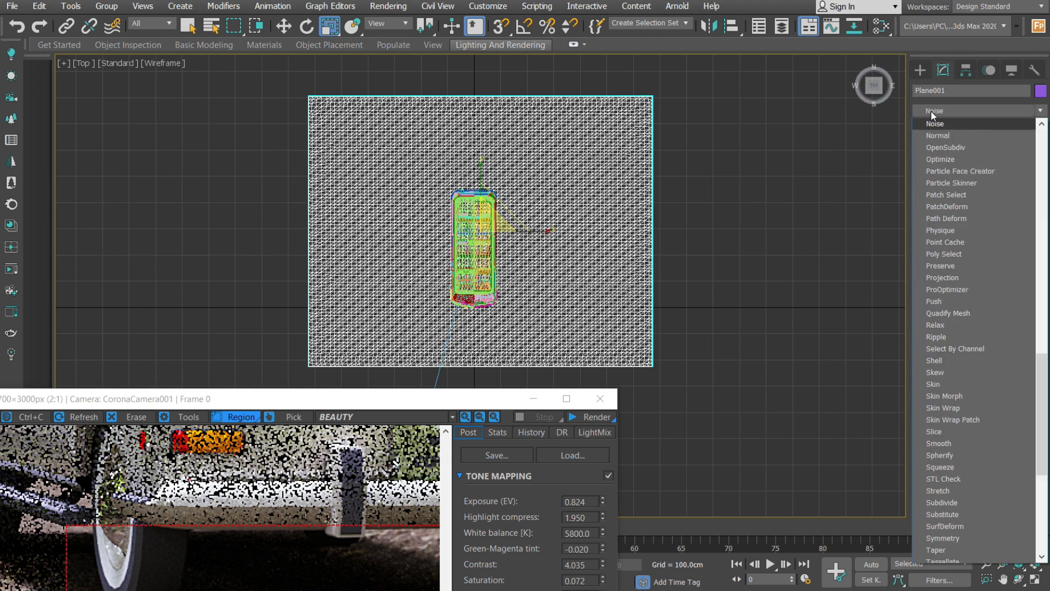
key("Return")
key("alt+w")
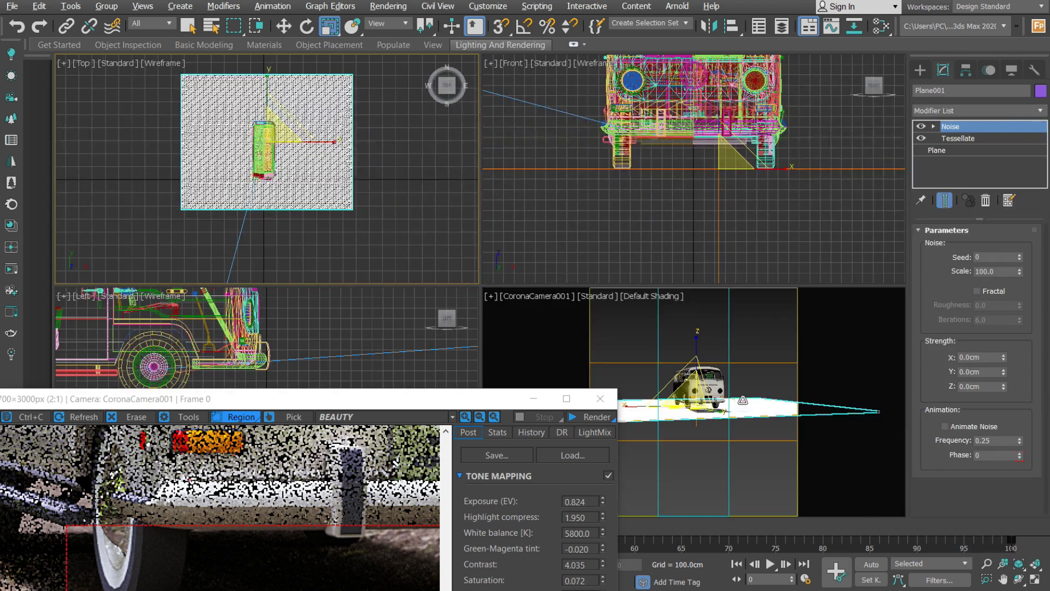
right_click(743, 409)
key("alt+w")
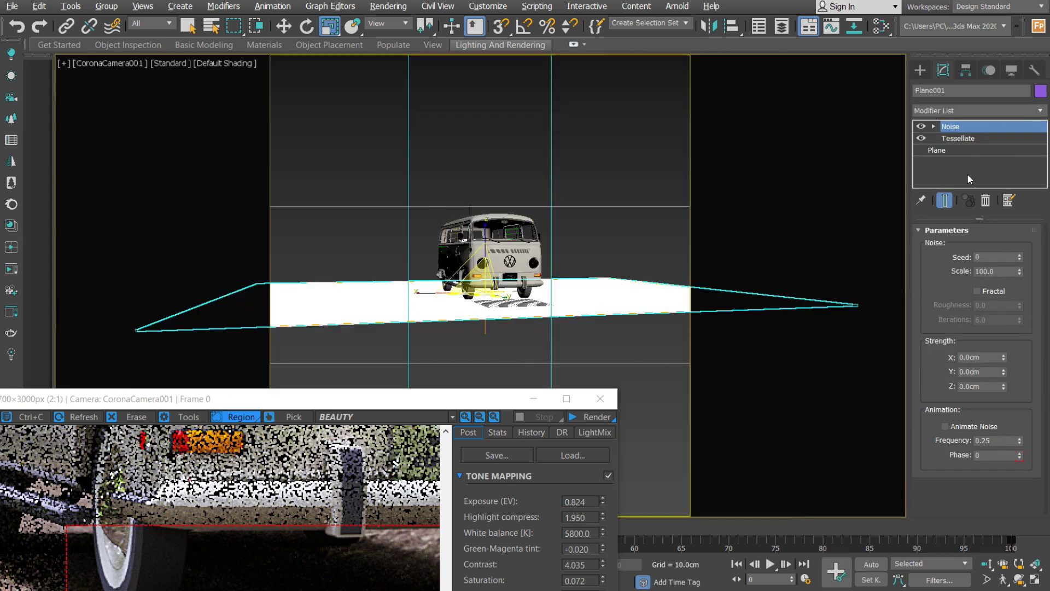
left_click(998, 272)
type("10")
key("Return")
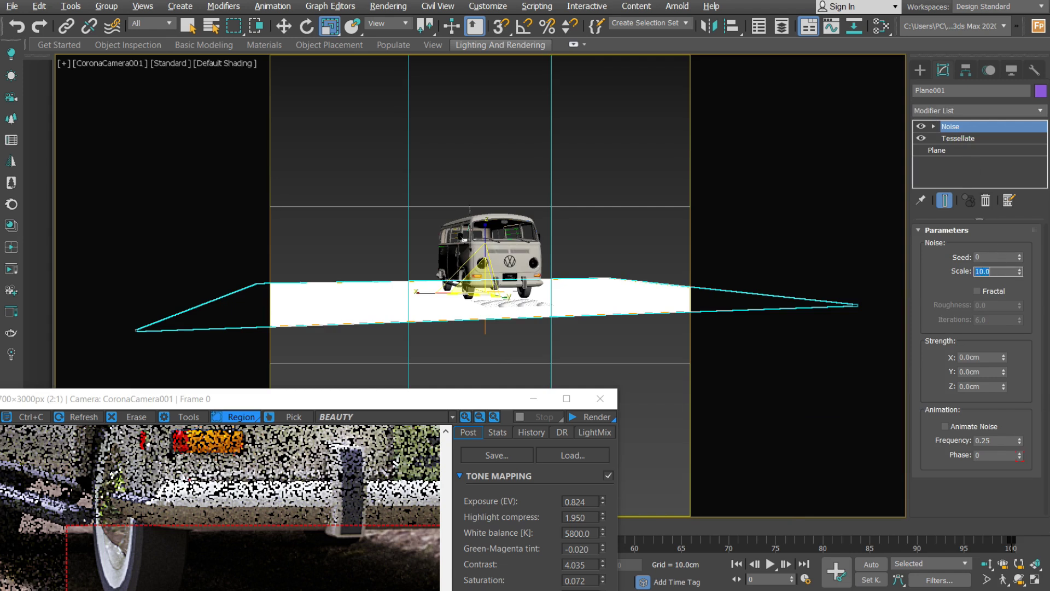
left_click_drag(1002, 386, 924, 436)
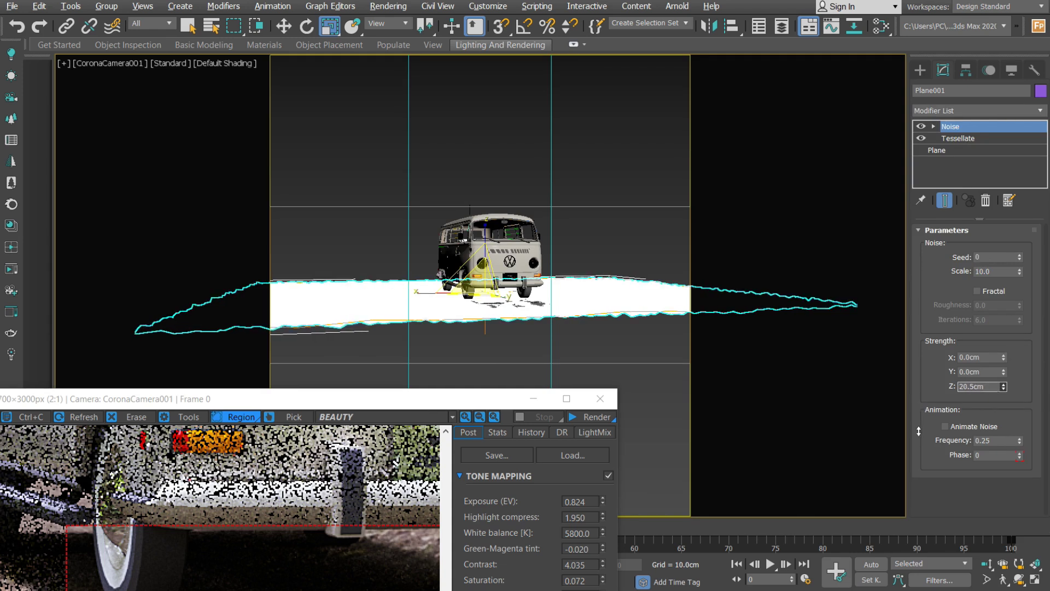
- Examine the ground plane's bumps relative to the van's wheels in the perspective and front views
key("p")
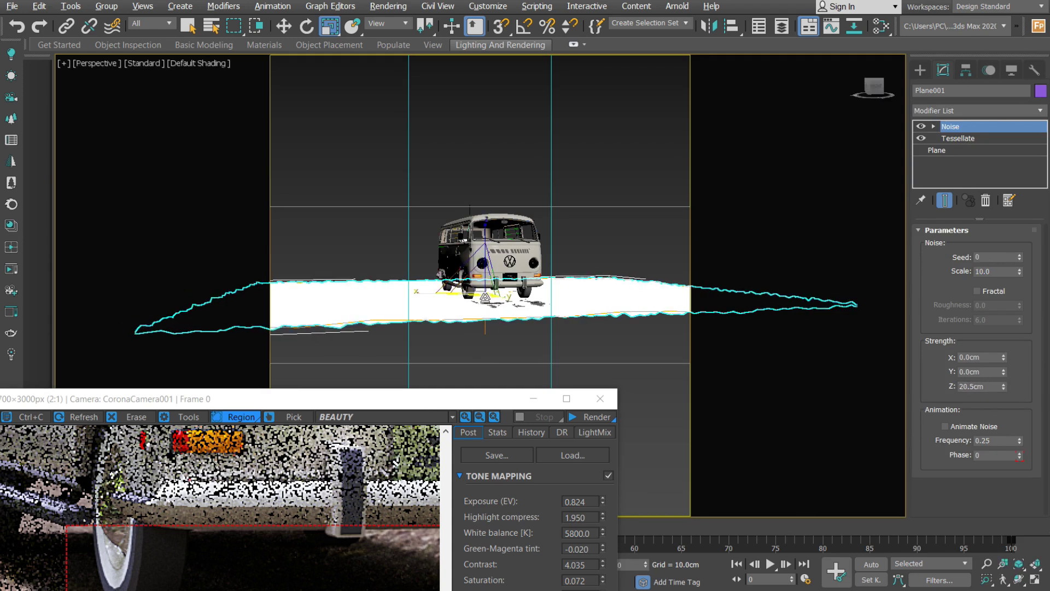
scroll(491, 298, "up", 5)
middle_click_drag(491, 298, 527, 304, "alt")
key("shift+z")
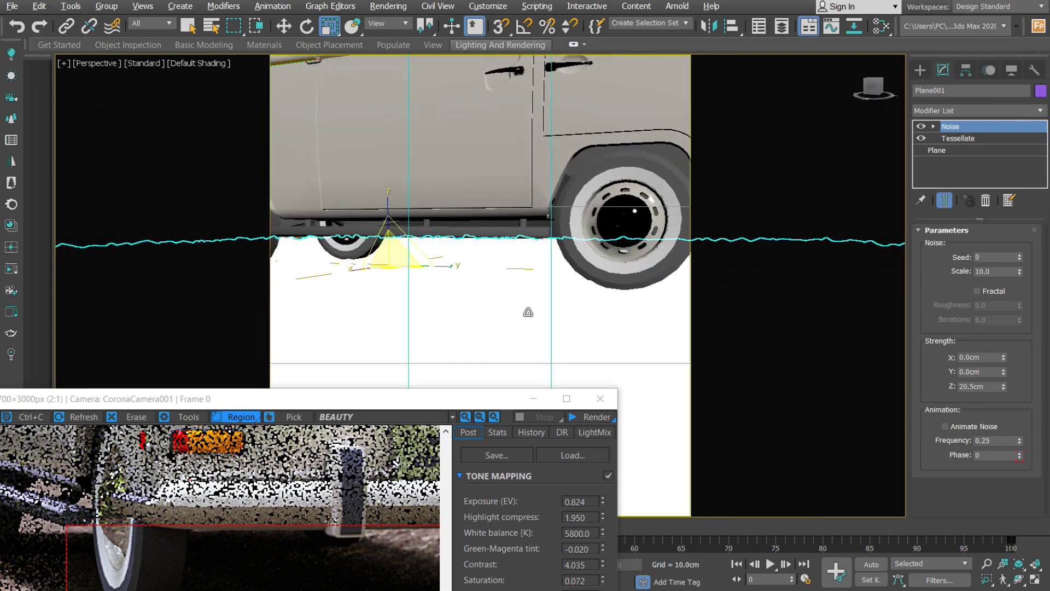
key("alt+w")
right_click(573, 233)
key("alt+w")
scroll(550, 284, "up", 4)
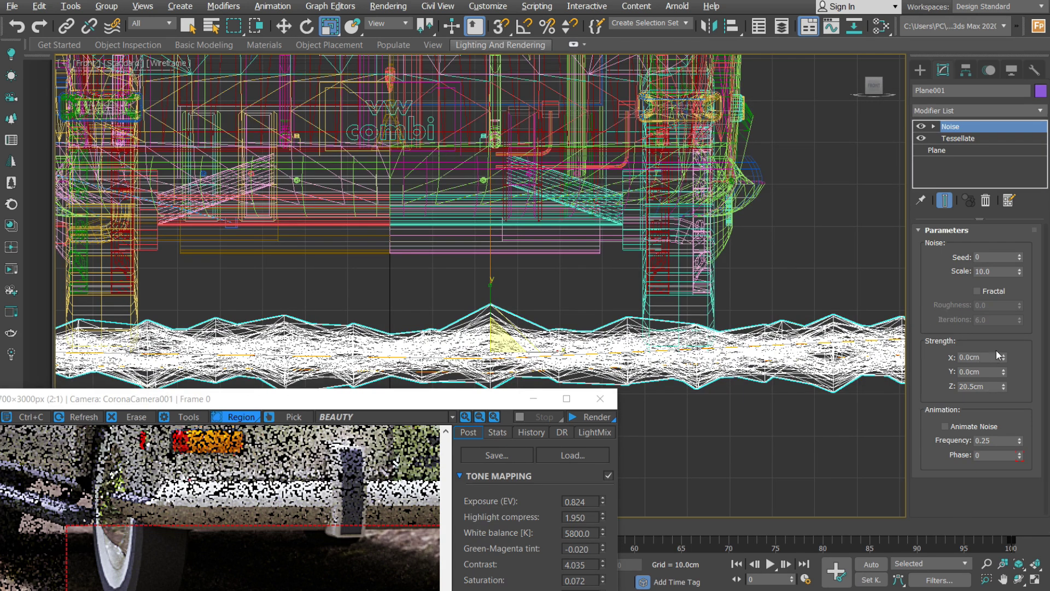
- Add a TurboSmooth modifier to the ground plane above the Noise modifier and return to the camera view
left_click(968, 110)
type("tu")
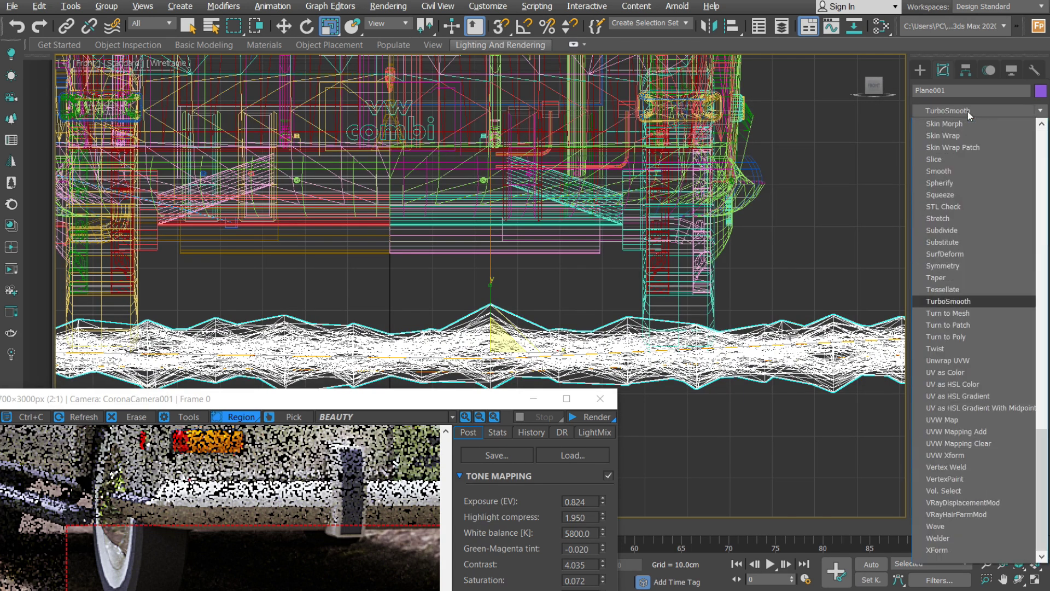
key("Return")
key("alt+w")
right_click(674, 348)
key("alt+w")
middle_click_drag(694, 405, 654, 396, "alt")
key("c")
- Test-render the region under the van, check the shadow edge near the front wheel, and stop the render
left_click_drag(498, 389, 763, 196)
left_click(862, 223)
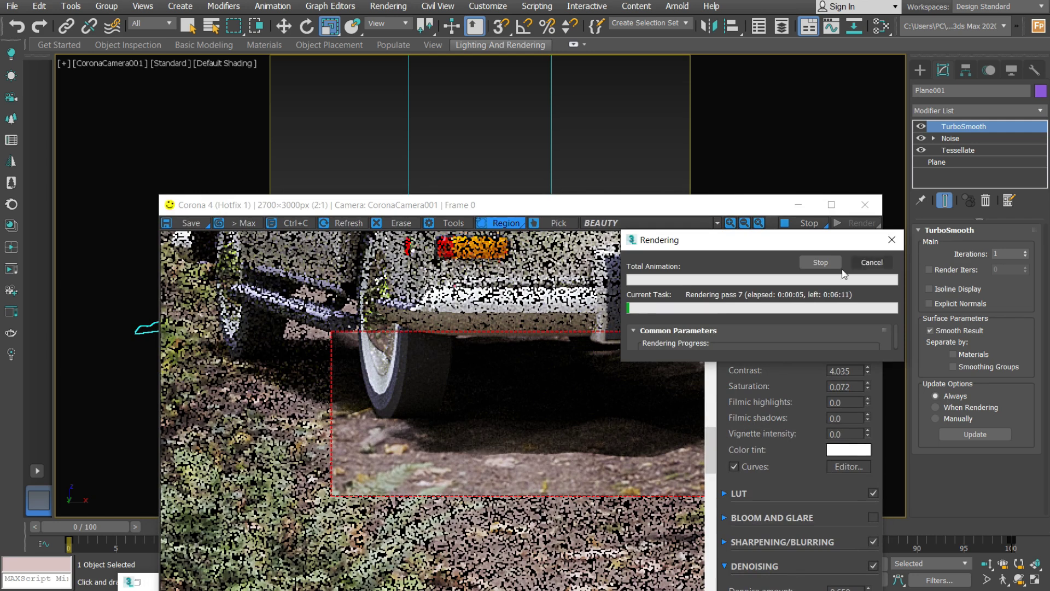
scroll(465, 443, "down", 2)
scroll(463, 442, "up", 2)
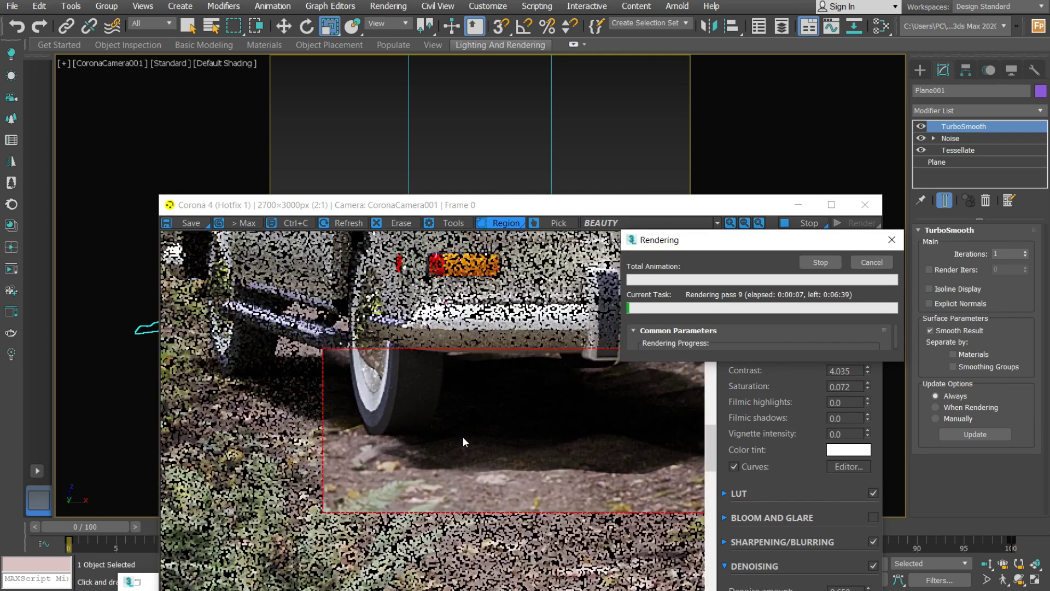
scroll(462, 438, "down", 1)
left_click(830, 264)
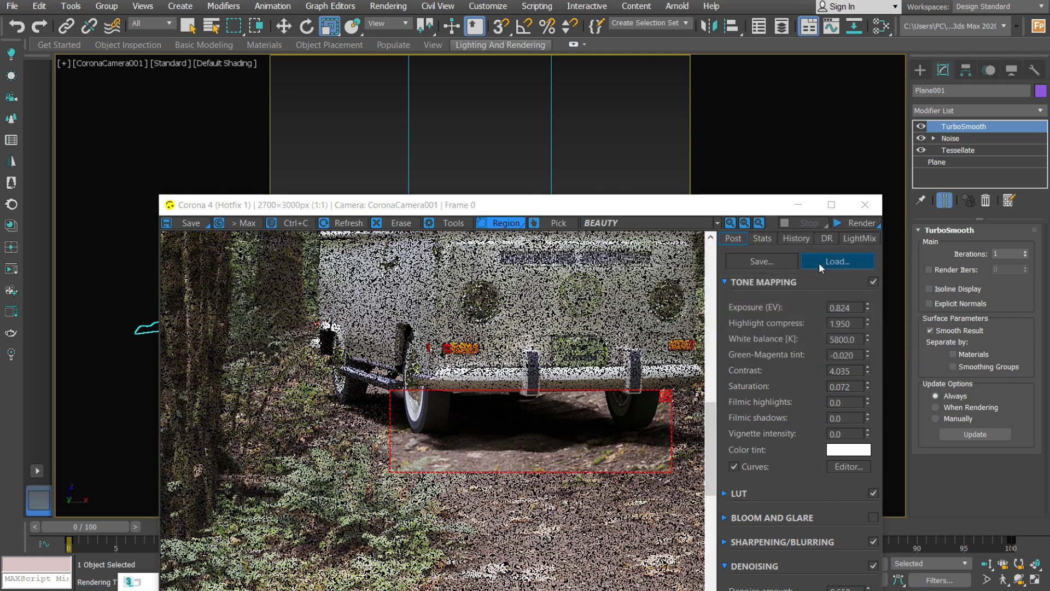
left_click(834, 263)
key("Escape")
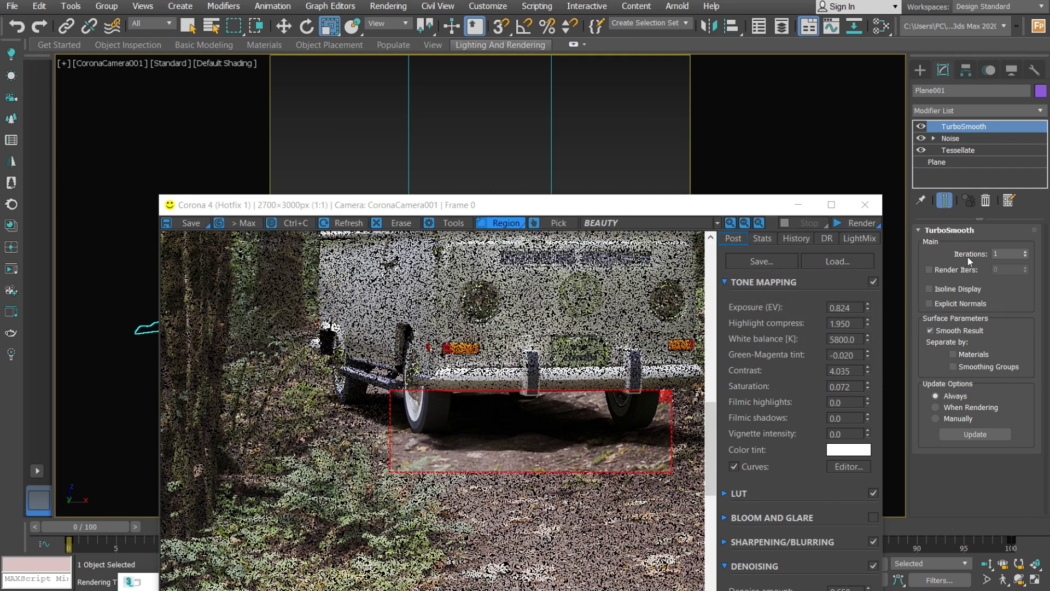
- Set the ground plane's Tessellate iterations to 3
left_click(950, 139)
left_click(958, 150)
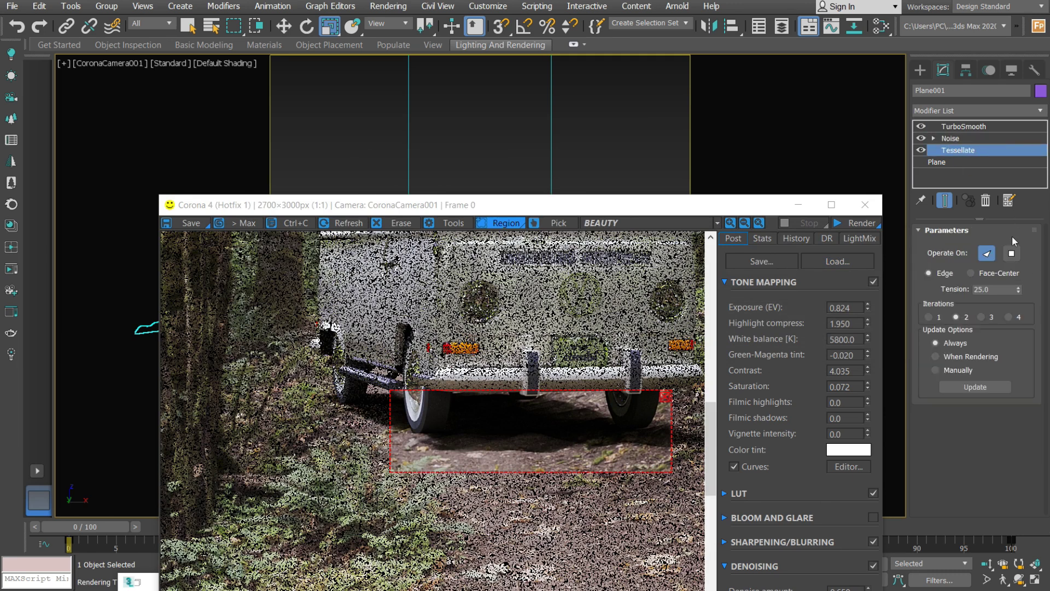
left_click(992, 317)
left_click(948, 129)
- Re-render the region with the denser ground plane, compare its shadow up close and at full view, and stop it
left_click(861, 223)
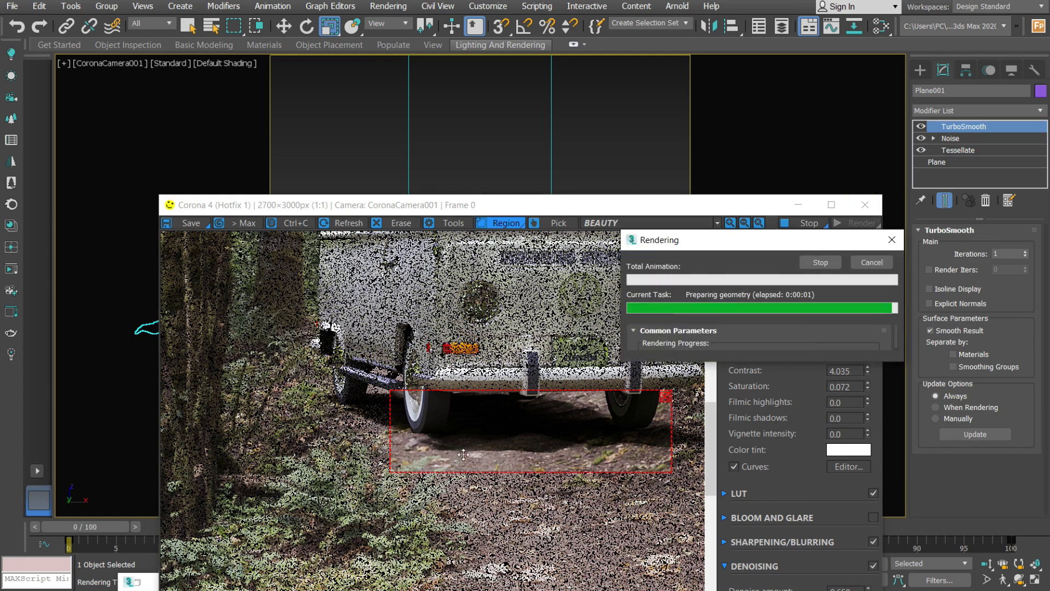
scroll(463, 454, "up", 1)
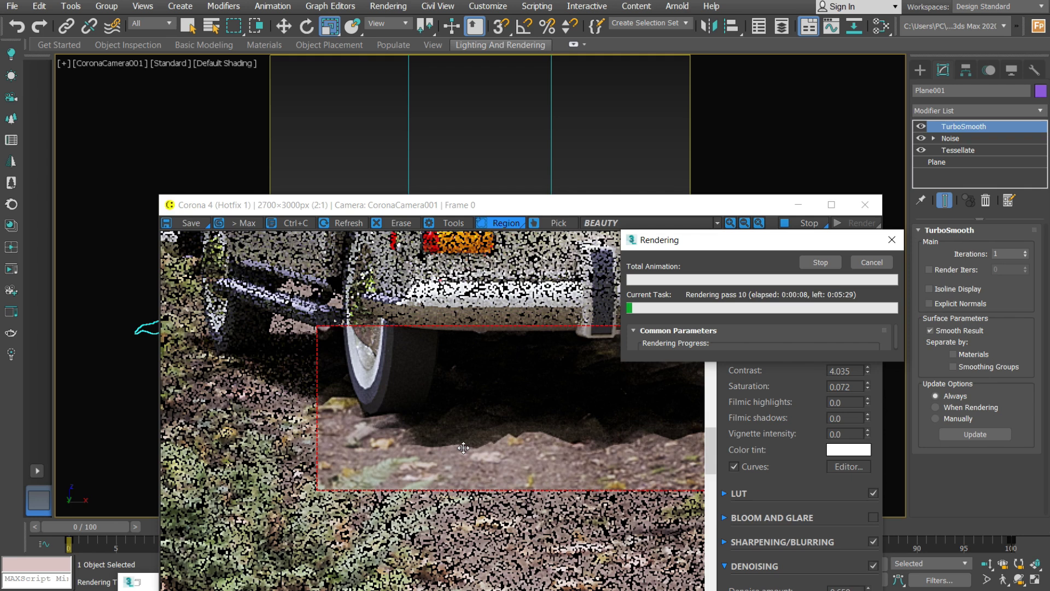
scroll(466, 451, "down", 2)
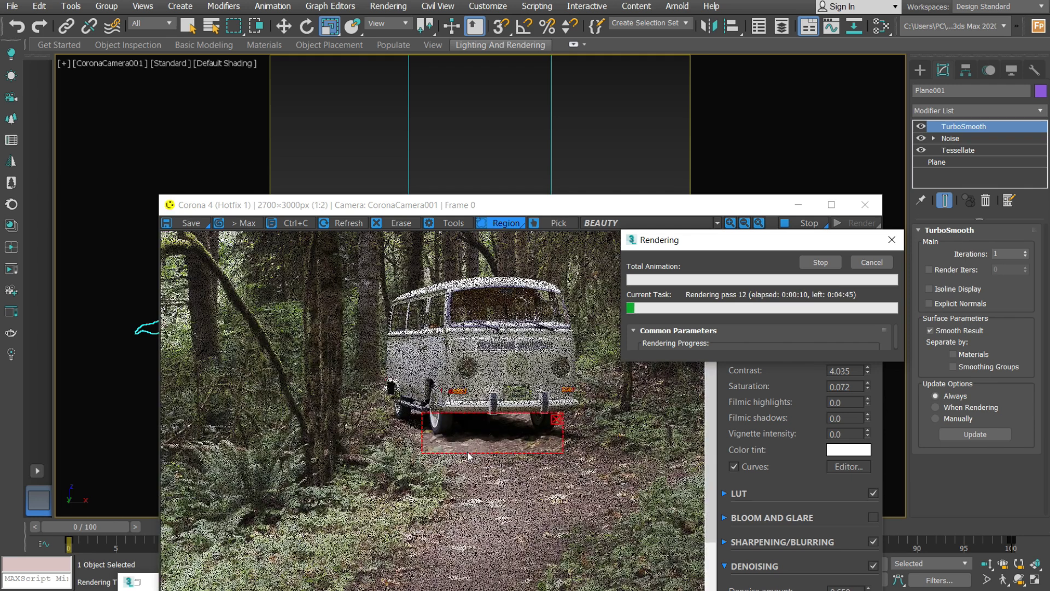
scroll(467, 455, "up", 1)
left_click(821, 262)
left_click(871, 262)
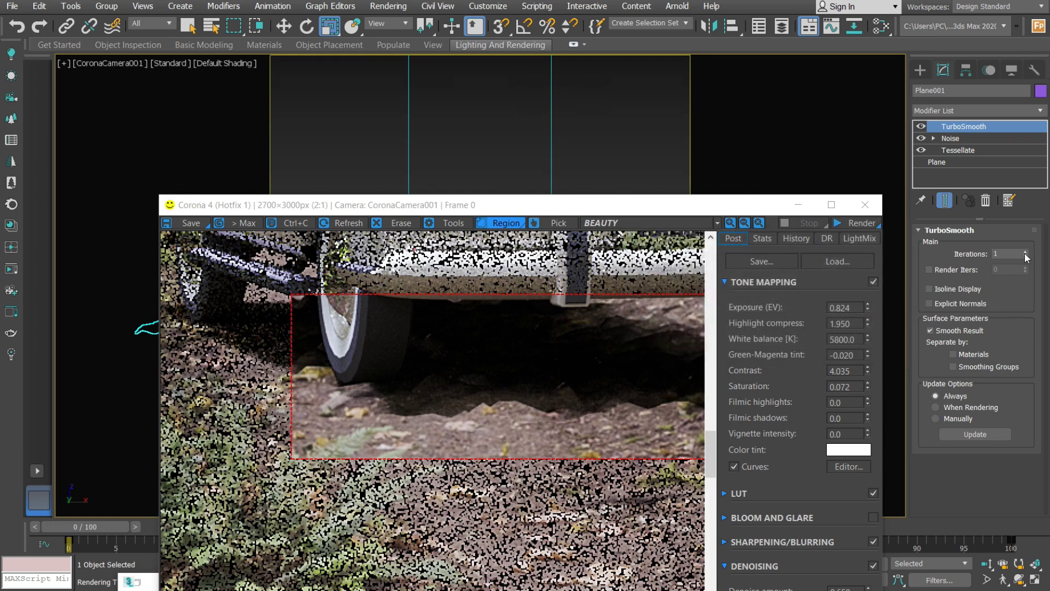
- Set the Noise modifier's Z strength to 5 cm, keeping TurboSmooth disabled while changing the value
left_click(923, 126)
left_click(953, 139)
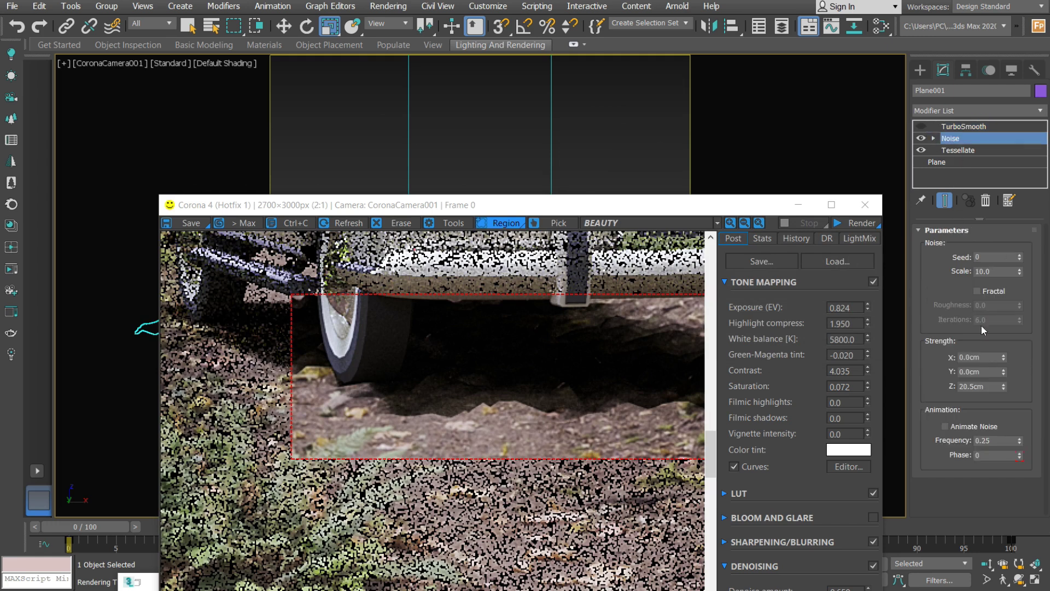
left_click(984, 383)
type("5")
key("Return")
left_click(922, 126)
- Render the region with the weaker noise, inspect the shadow and tire contact at several zoom levels, and stop the render
left_click(860, 222)
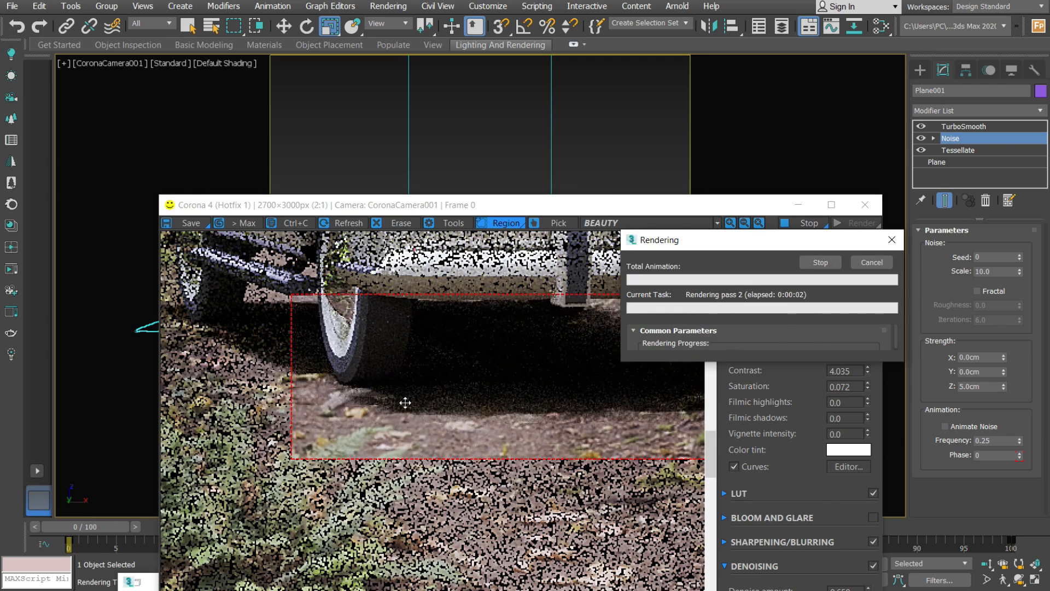
scroll(410, 407, "up", 2)
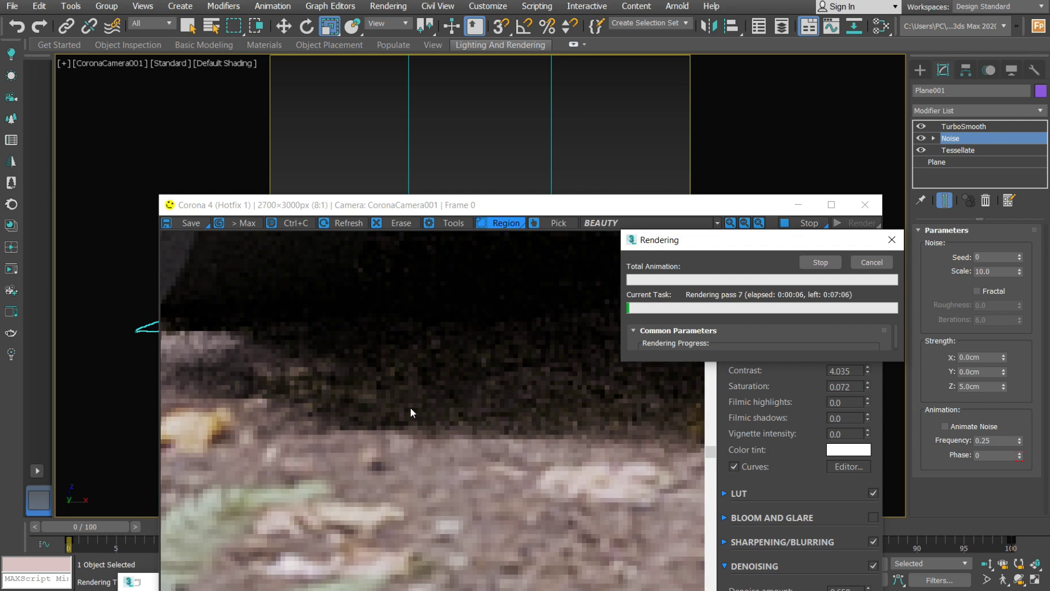
scroll(410, 407, "down", 3)
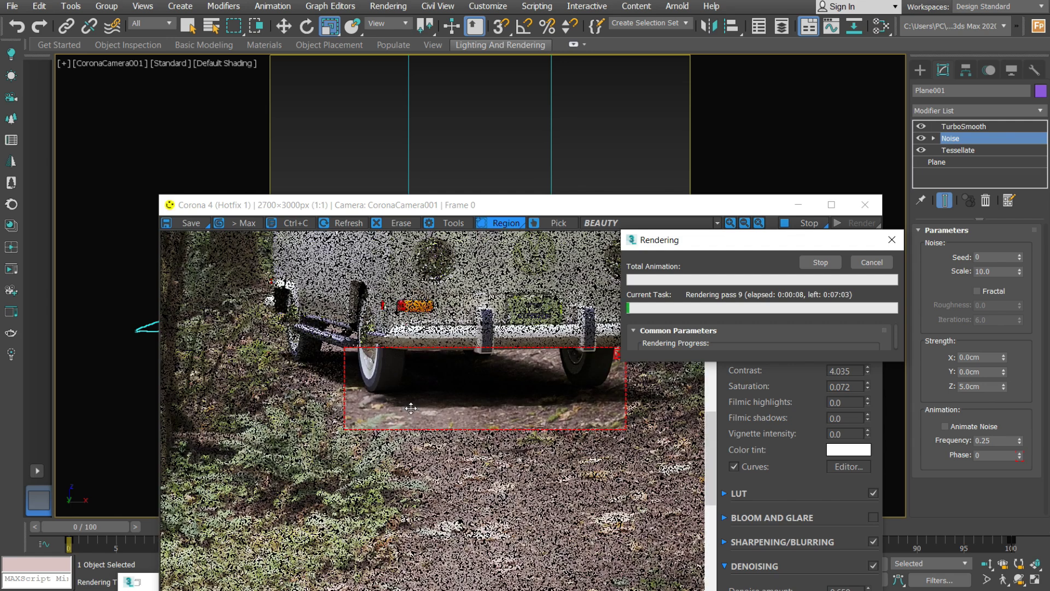
scroll(400, 395, "up", 1)
scroll(386, 381, "up", 1)
scroll(388, 385, "down", 1)
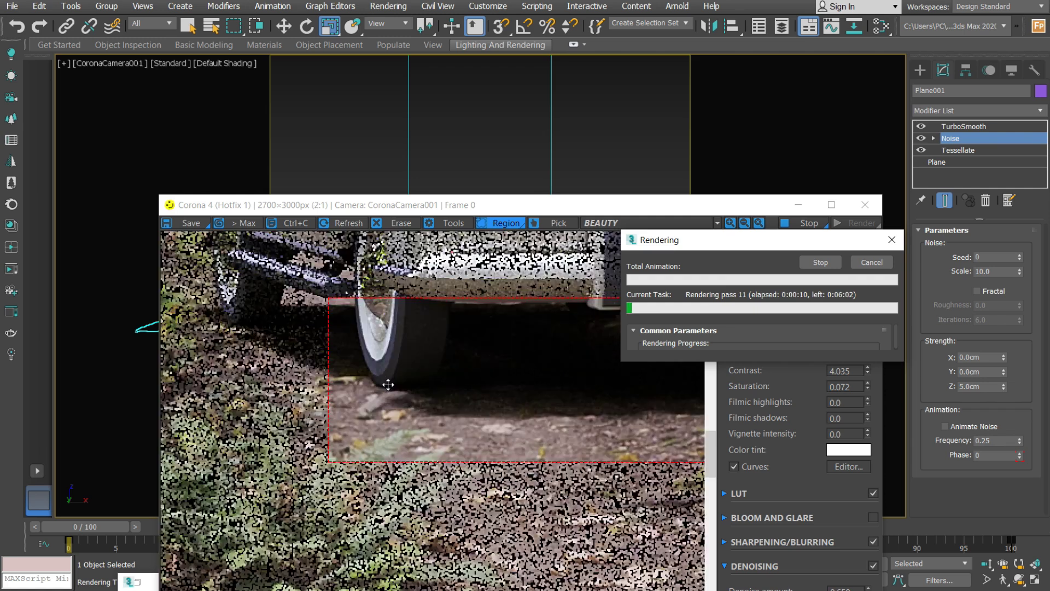
scroll(388, 384, "down", 1)
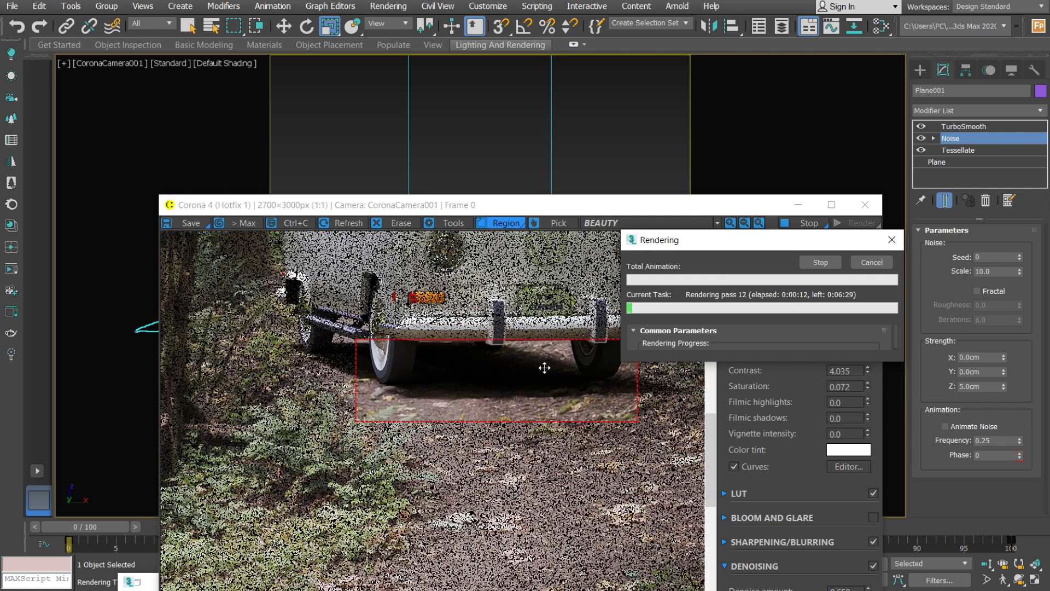
scroll(550, 365, "up", 1)
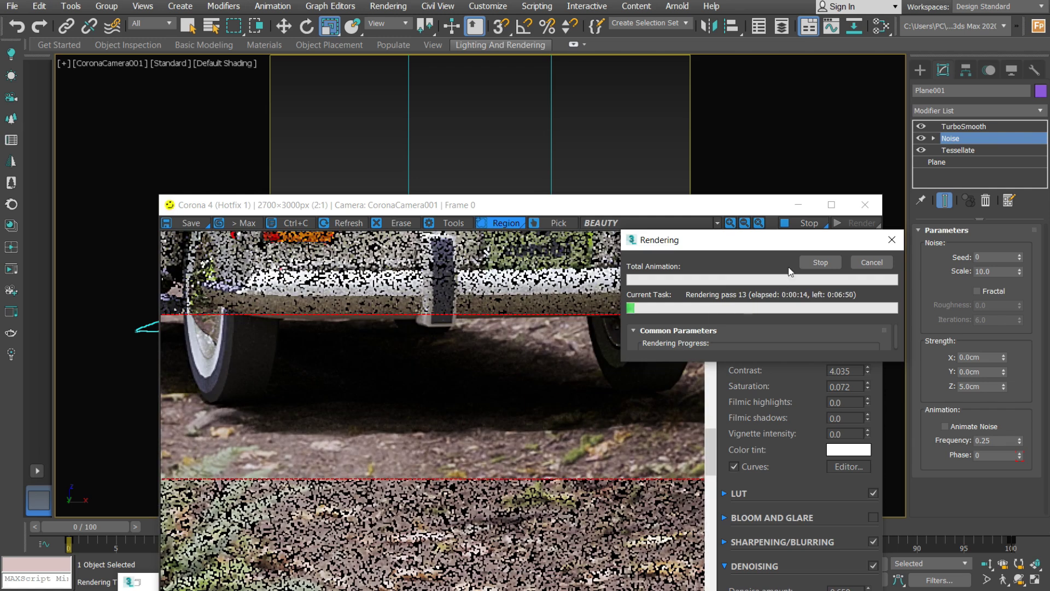
left_click(820, 264)
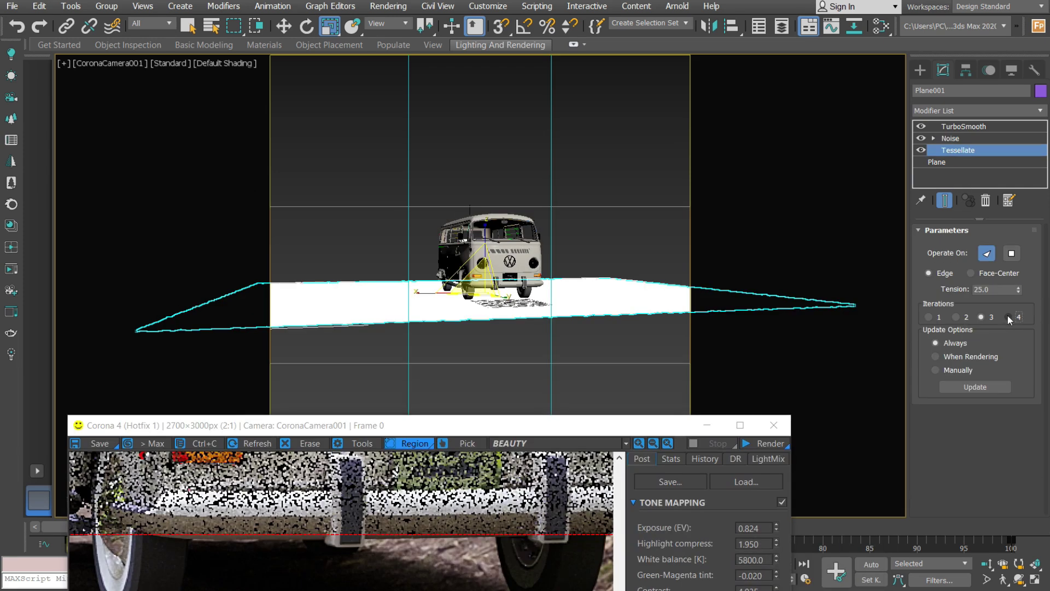
- Set the ground plane's Tessellate iterations to 4 and re-render the region to inspect the shadow edge
left_click(1009, 318)
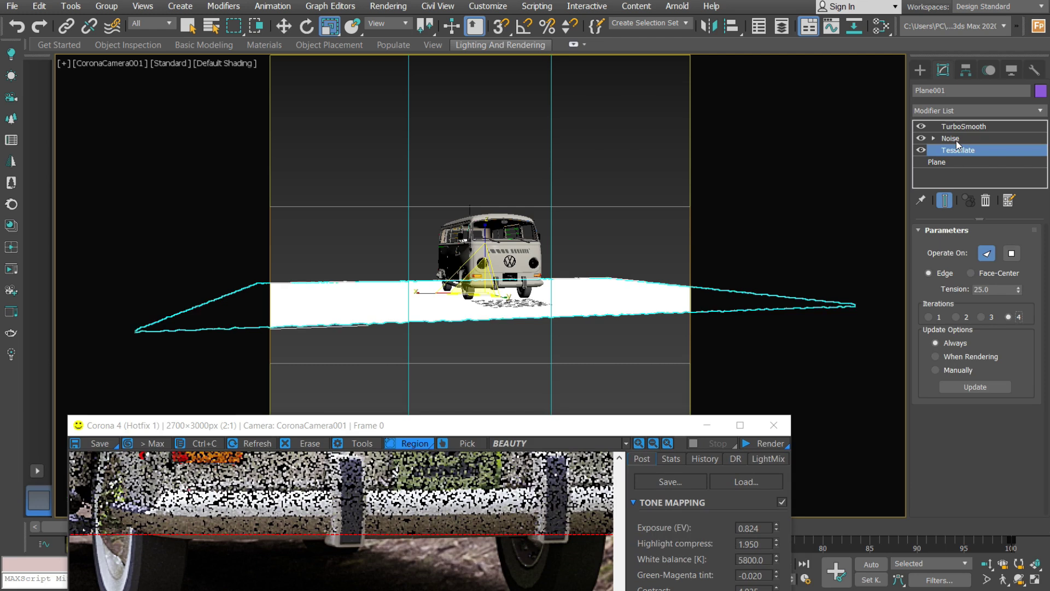
left_click(956, 140)
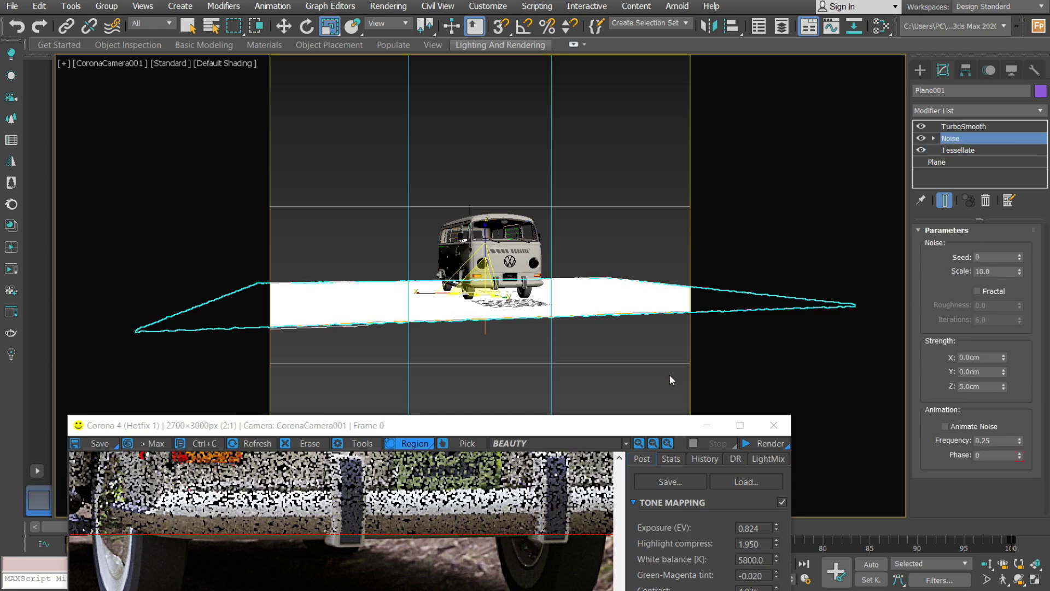
left_click_drag(632, 425, 713, 139)
left_click(847, 158)
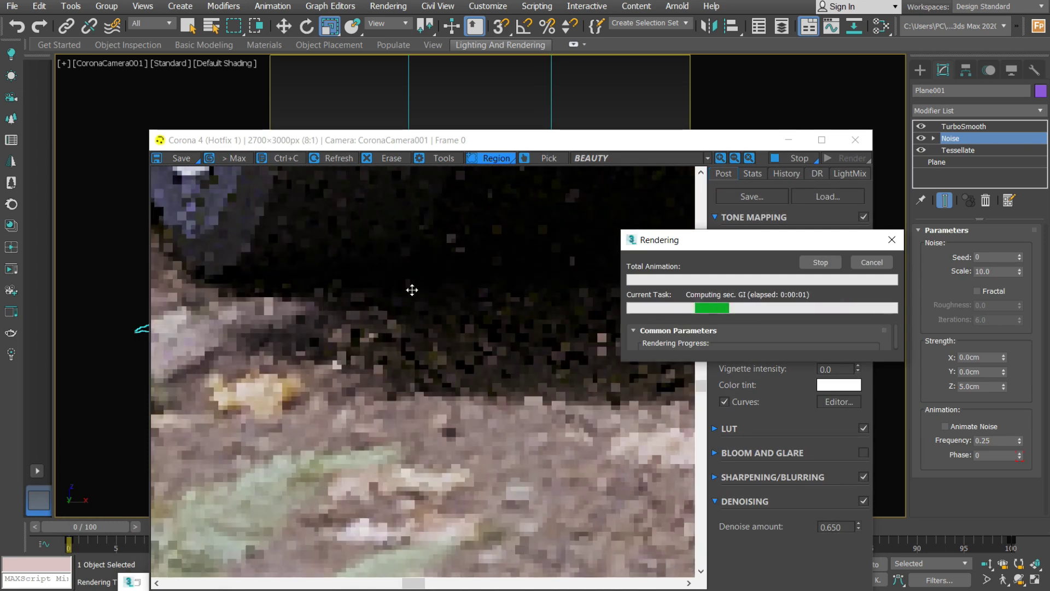
scroll(424, 349, "down", 2)
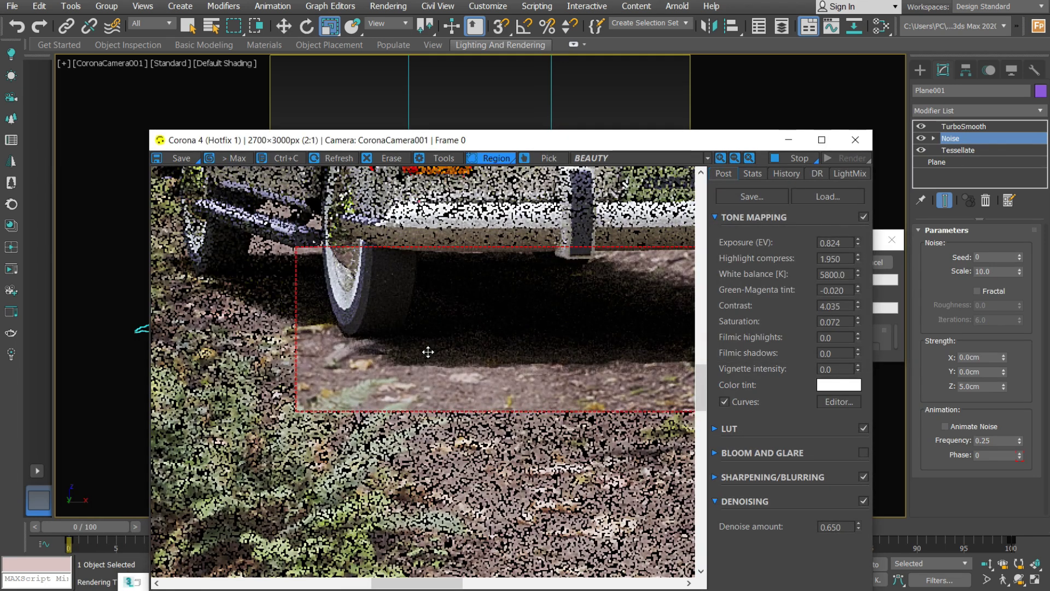
scroll(635, 356, "up", 1)
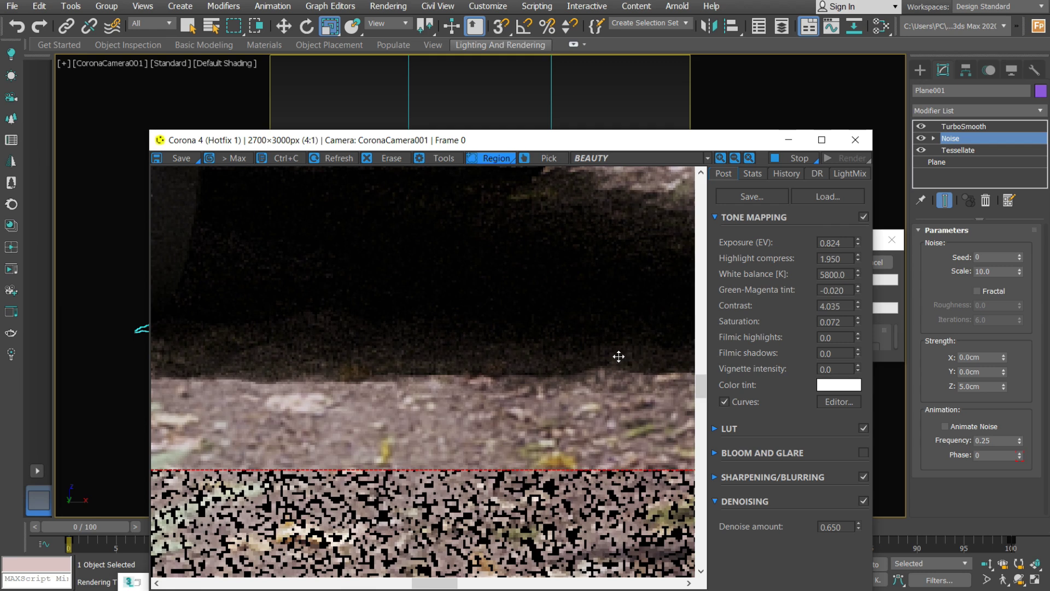
- With the ground plane's TurboSmooth modifier selected and the render history shown, stop and restart the region render
scroll(618, 356, "down", 1)
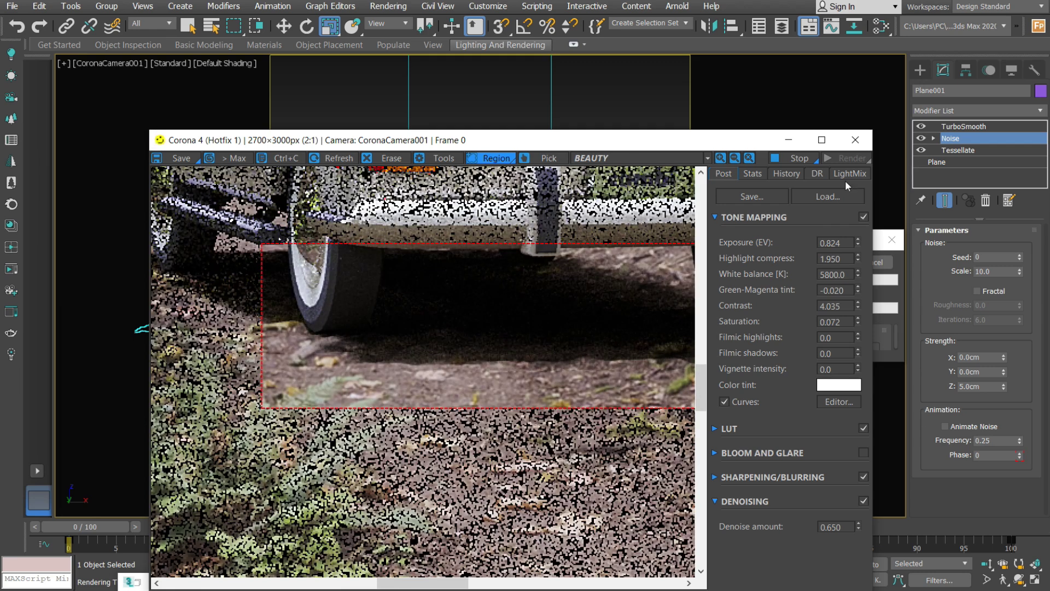
left_click(961, 126)
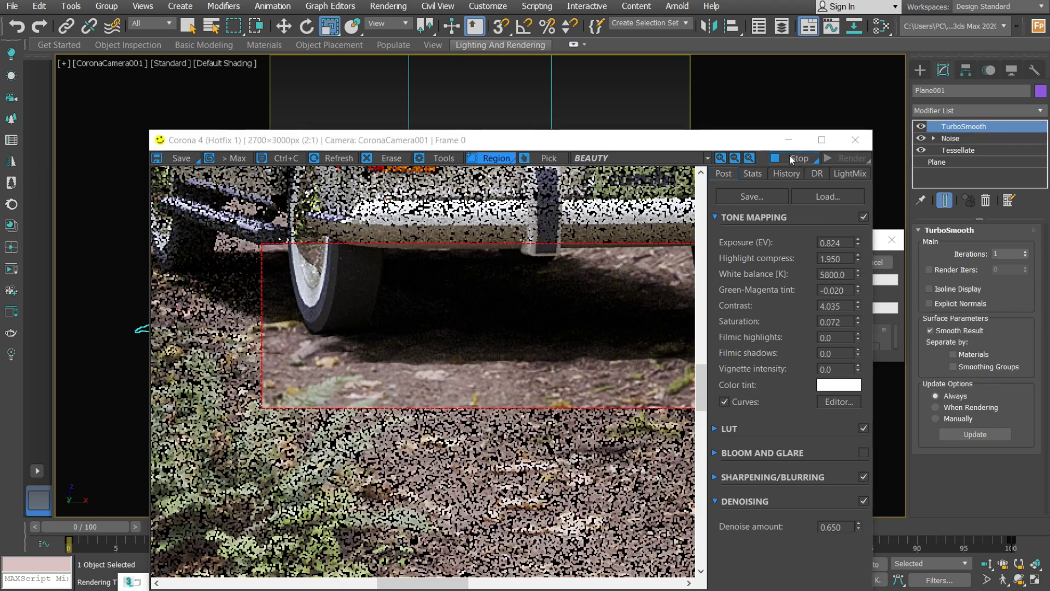
scroll(687, 339, "up", 1)
left_click(787, 173)
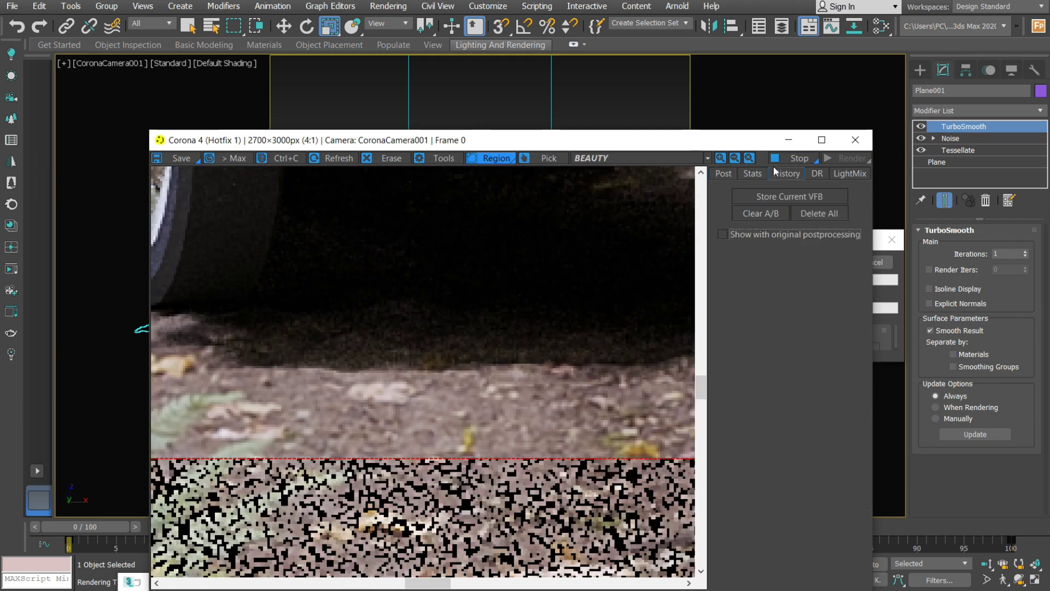
left_click(818, 158)
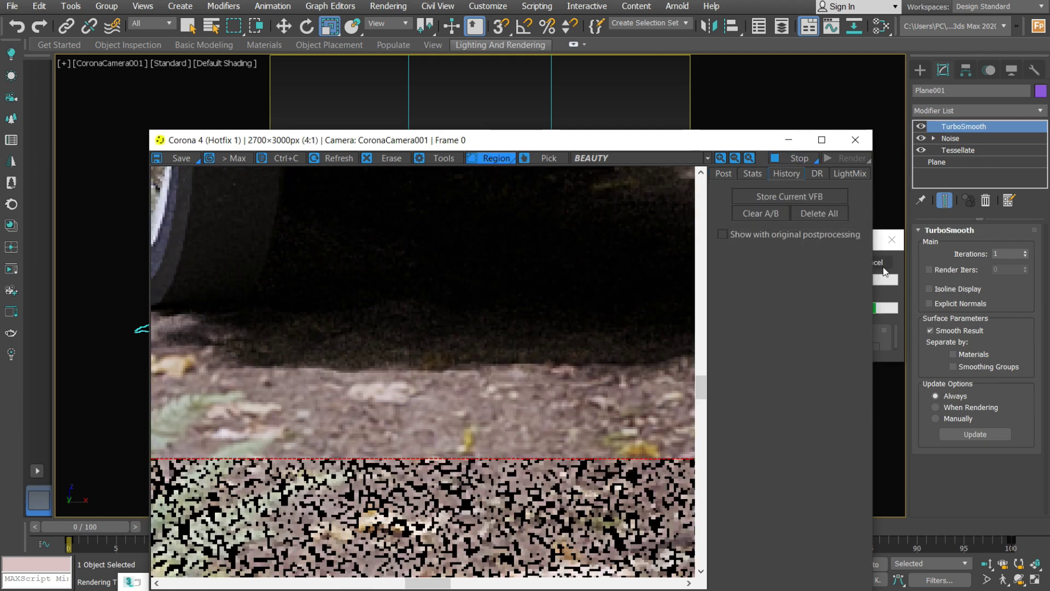
left_click(847, 158)
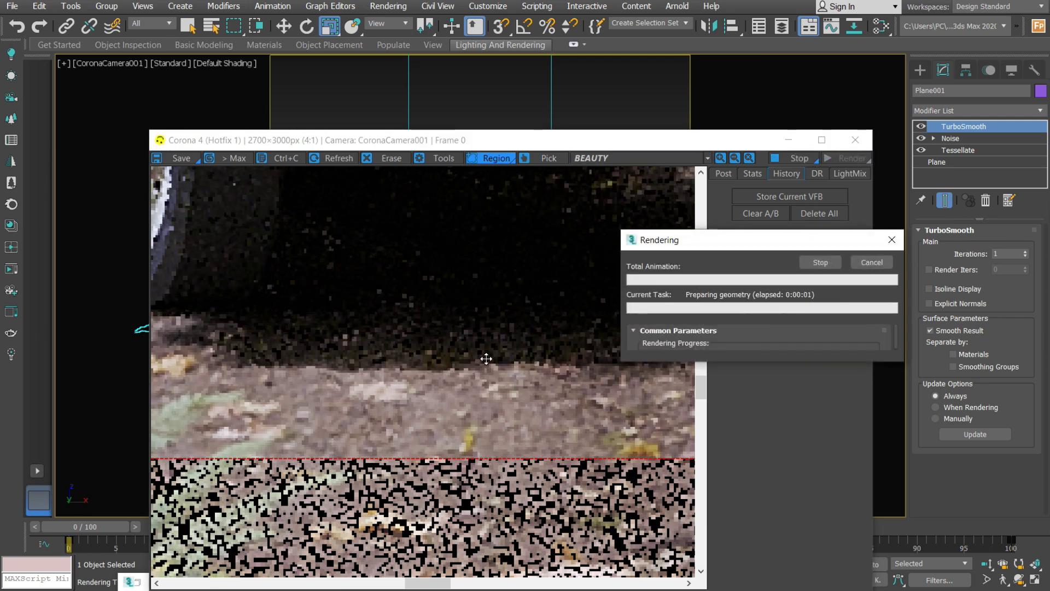
- Inspect the van's shadow and tire contact in the new region render, both close up and at full view
scroll(451, 383, "down", 3)
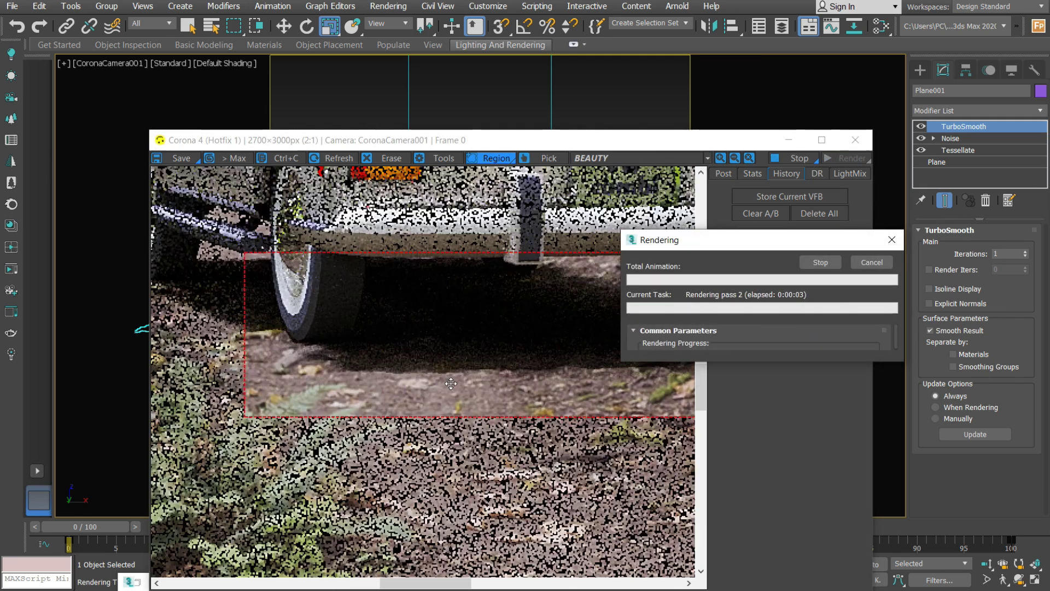
scroll(438, 361, "up", 2)
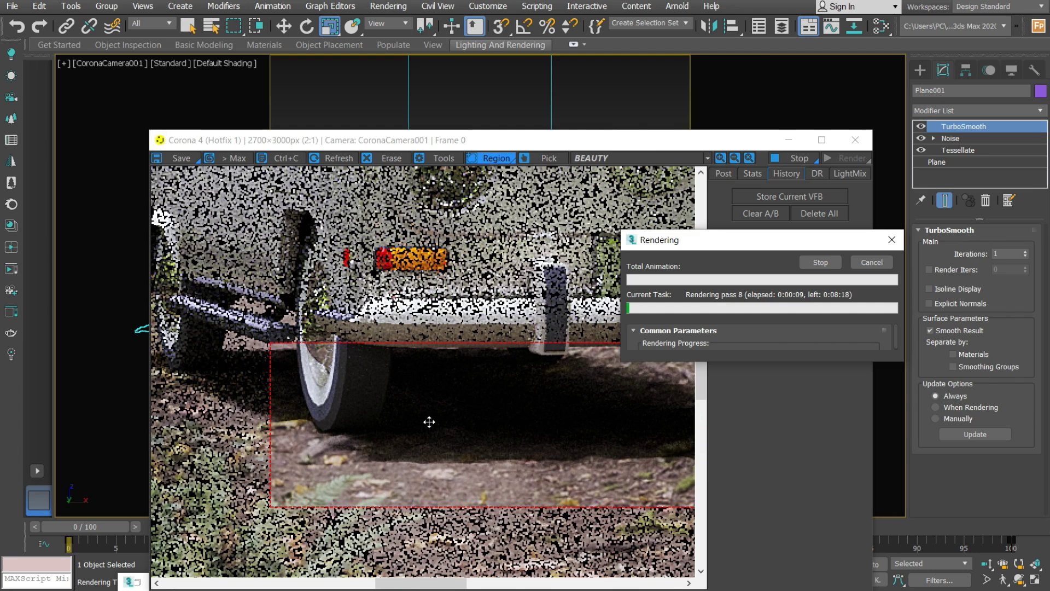
scroll(429, 421, "down", 1)
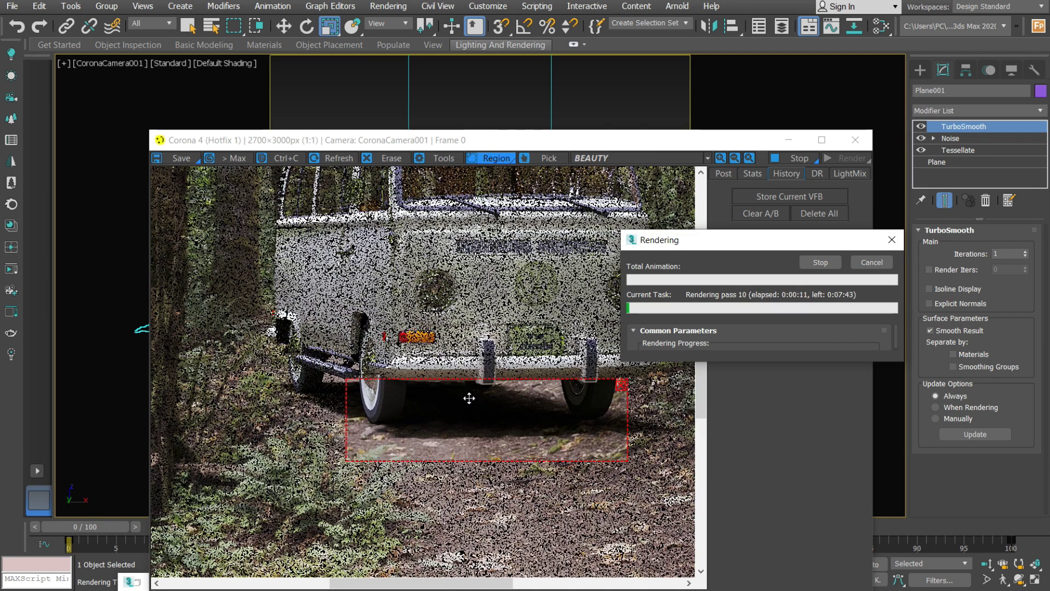
scroll(497, 383, "up", 1)
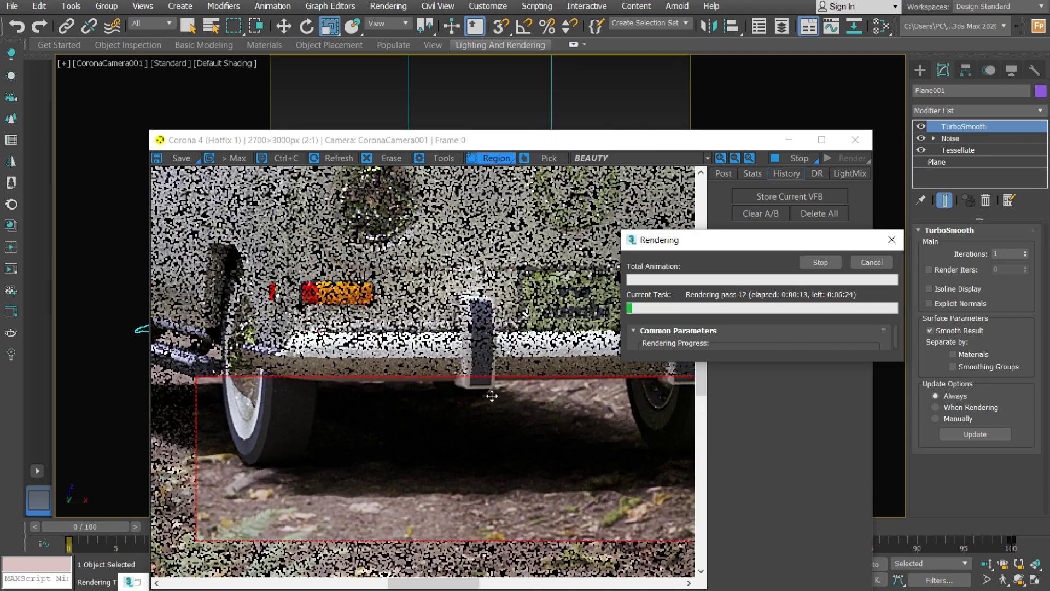
scroll(496, 395, "down", 1)
scroll(472, 400, "down", 1)
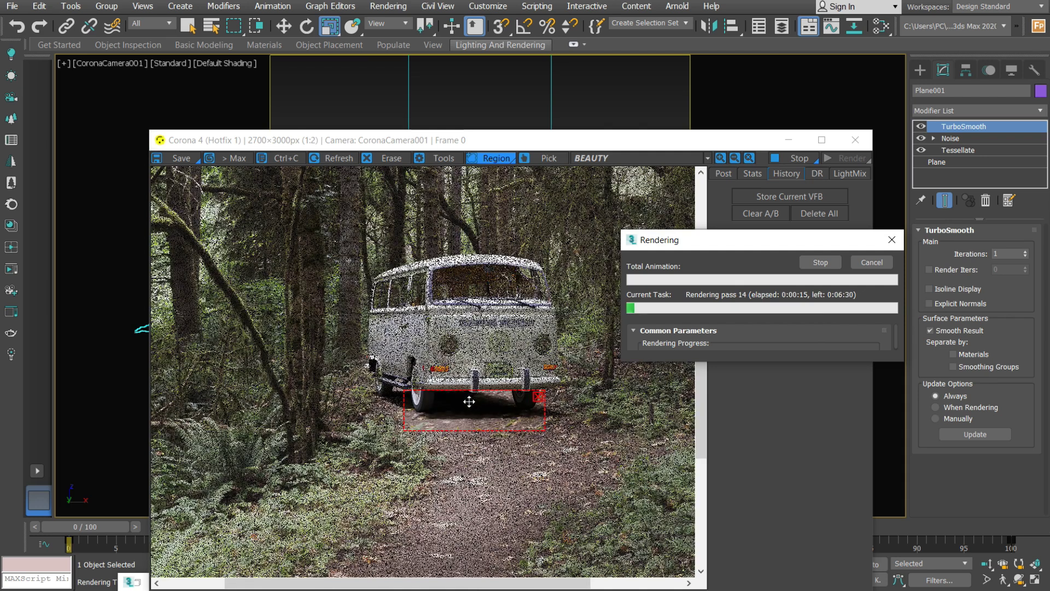
- Extend the render region sideways past the van's rear wheel and upward over the front bumper, and check the added area up close
scroll(469, 402, "up", 1)
left_click_drag(342, 390, 261, 389)
left_click_drag(333, 367, 333, 354)
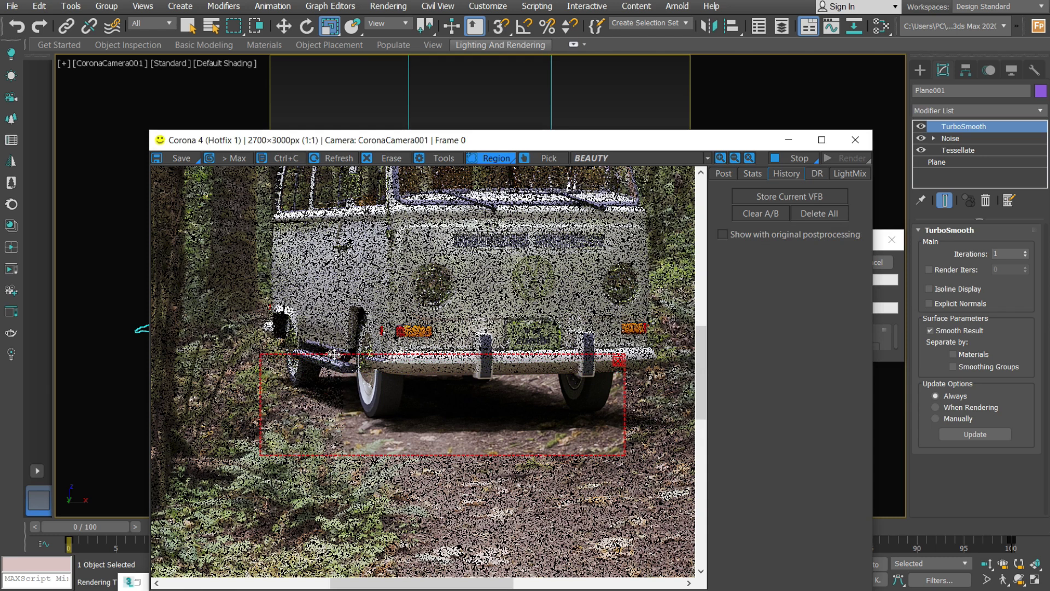
scroll(311, 393, "up", 1)
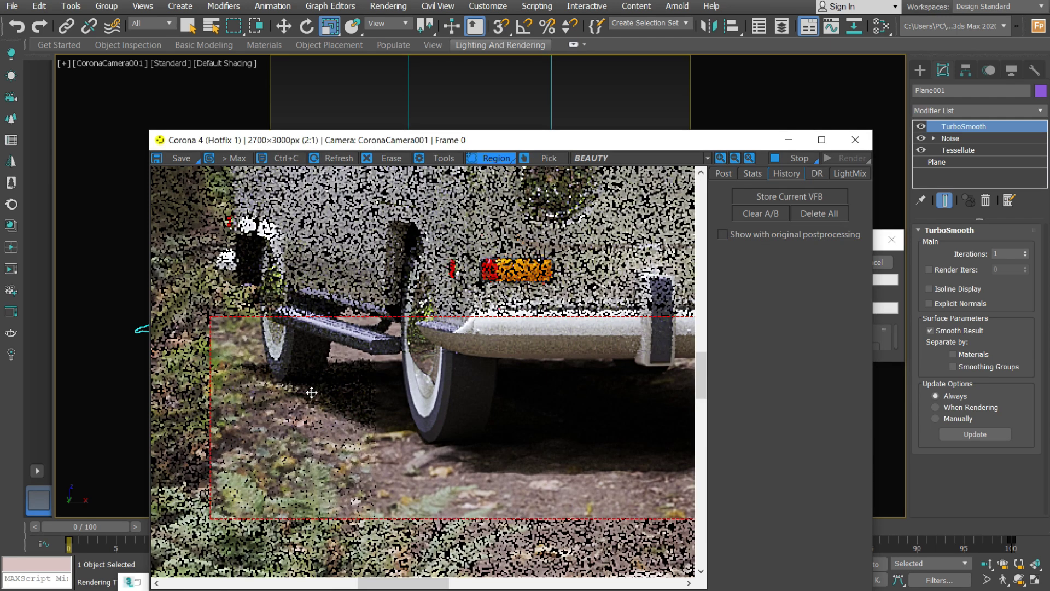